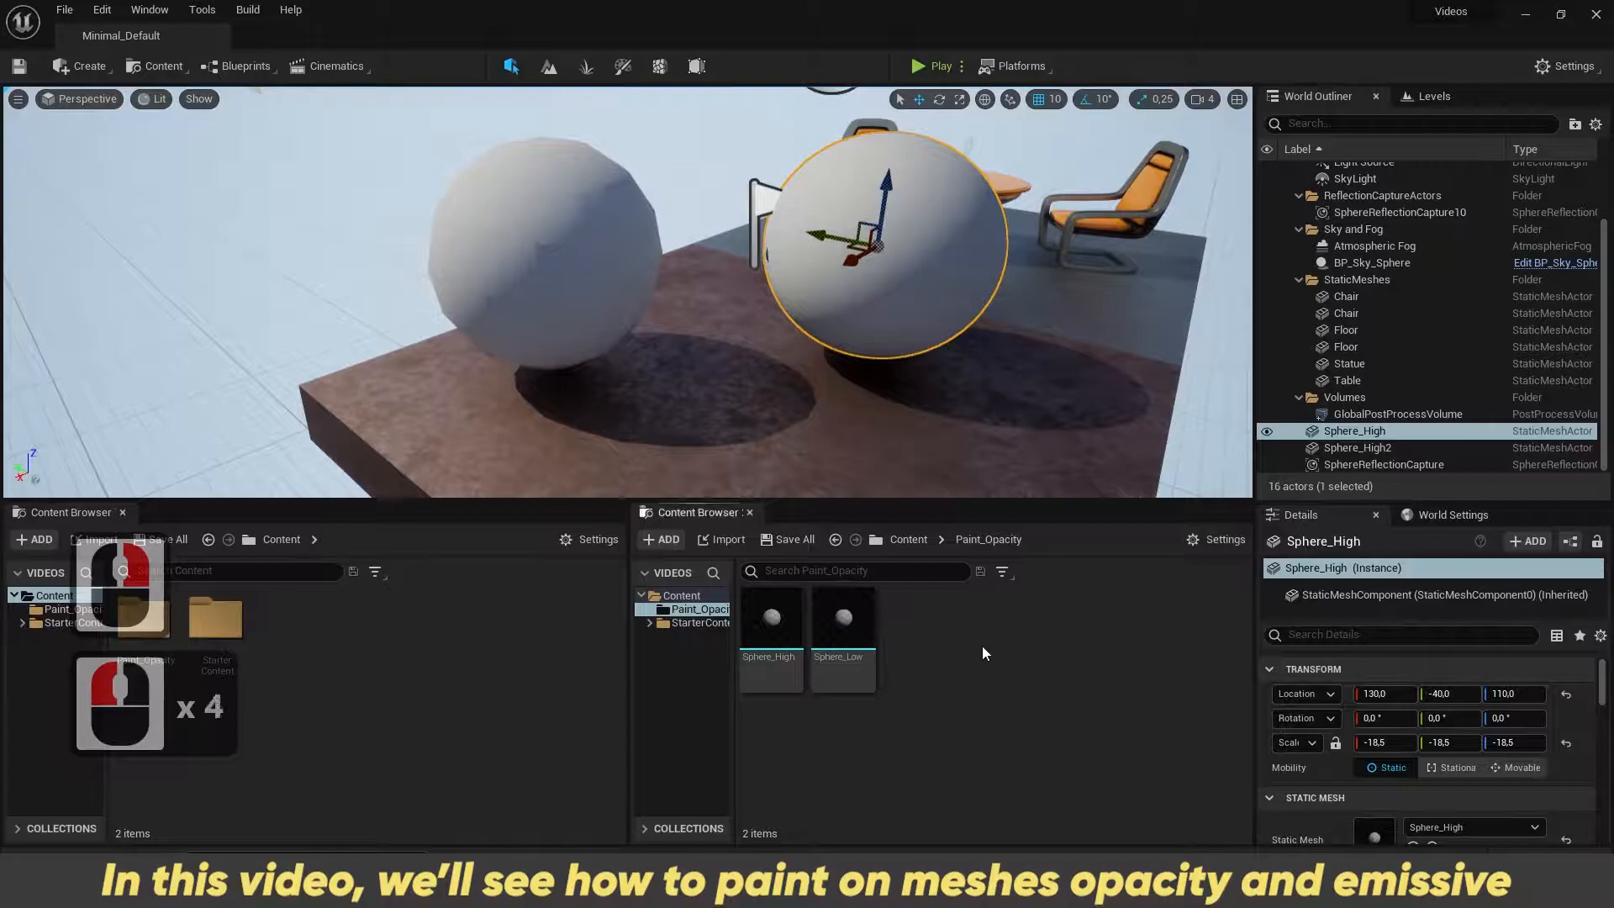
# Step: Create a material named M_Opacity in the Paint_Opacity folder and open it for editing
pyautogui.click(1083, 300)
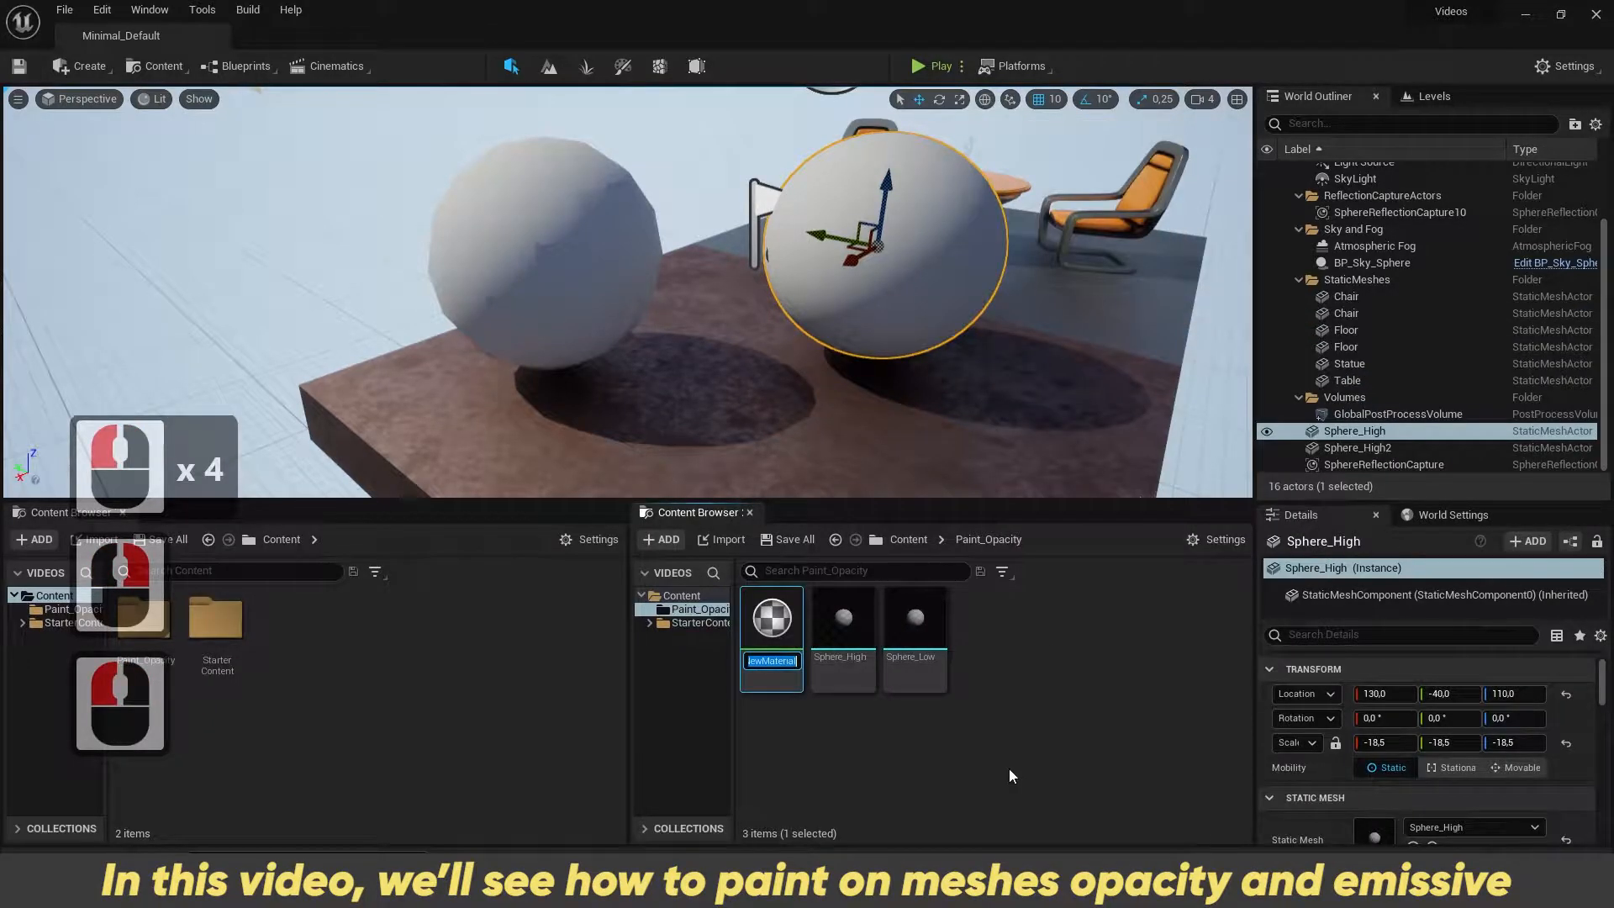
pyautogui.write('M_Opacity')
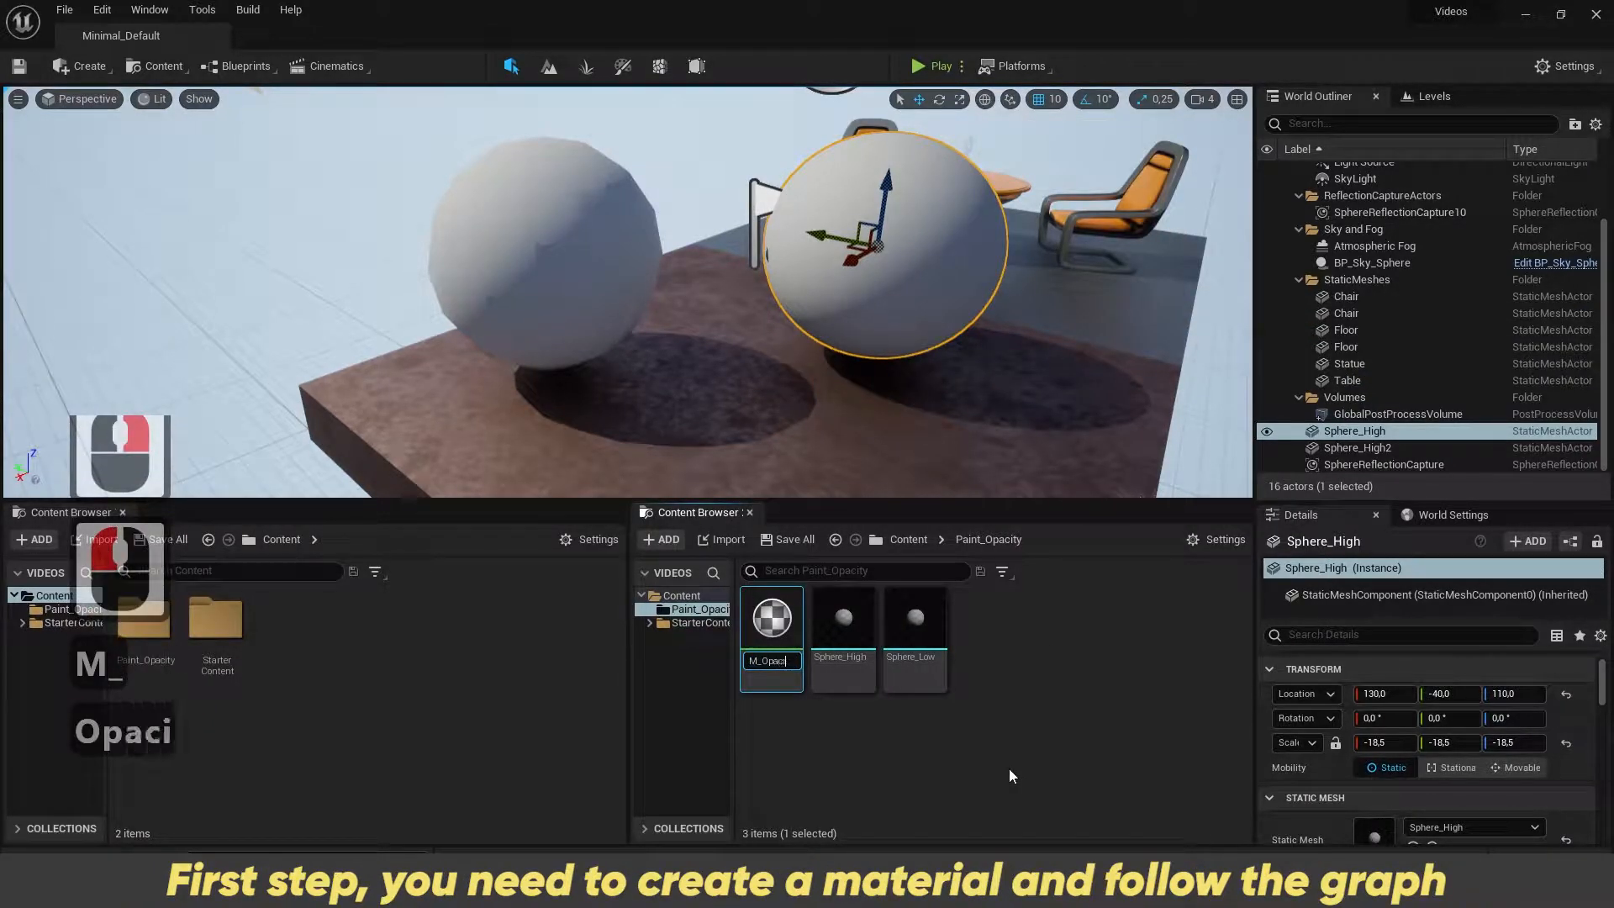
pyautogui.press('Return')
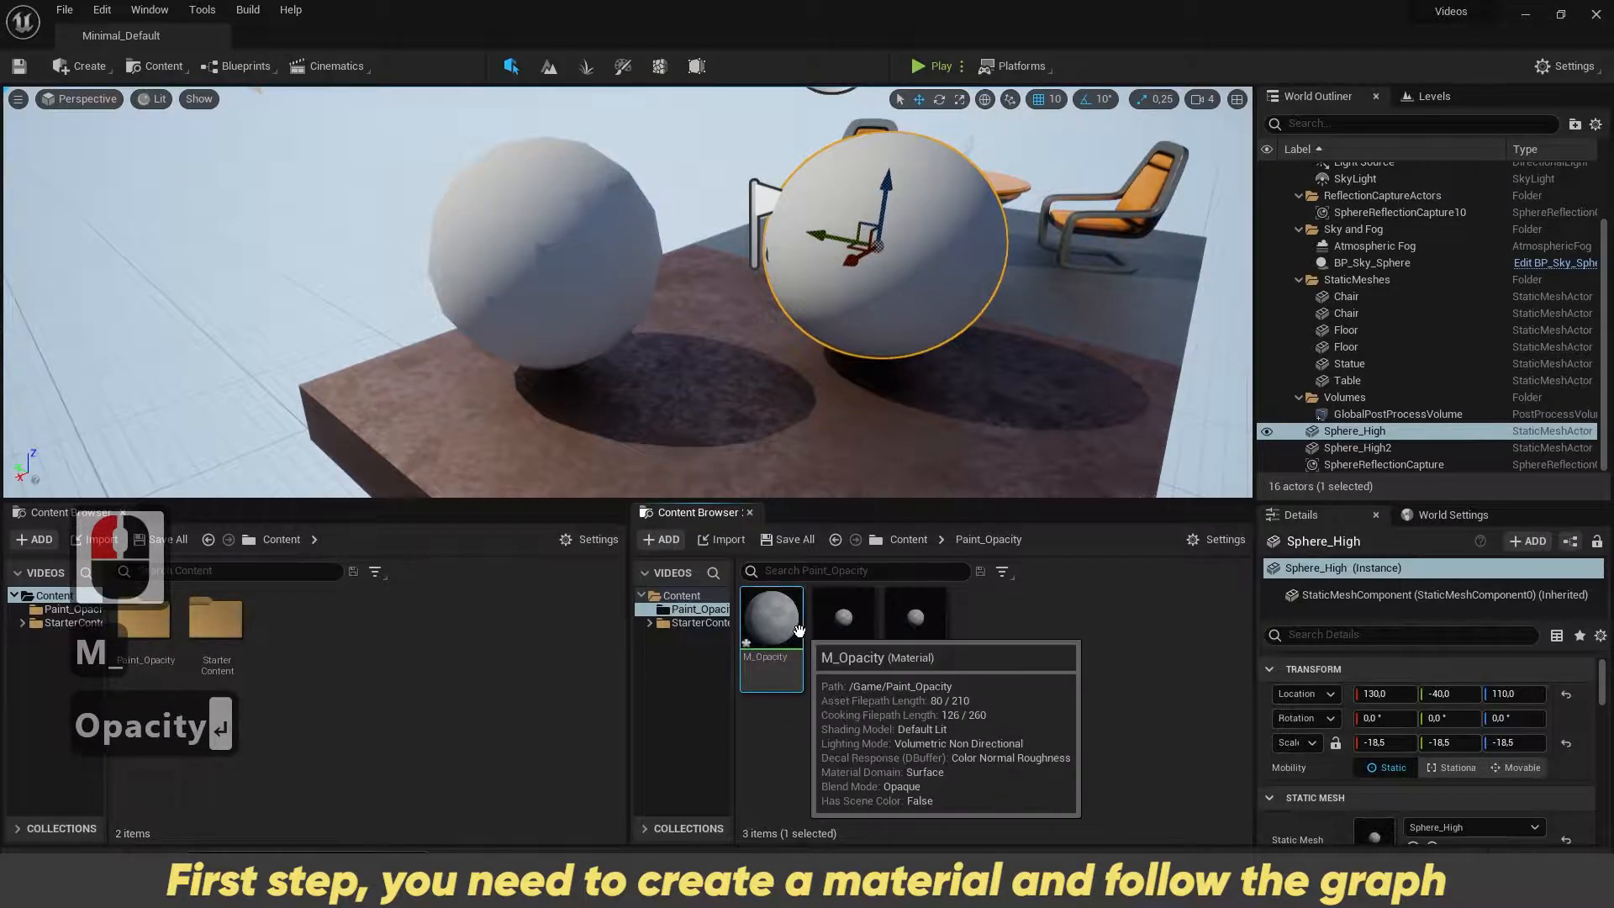
pyautogui.doubleClick(770, 628)
# Step: Set the material's blend mode to Masked, enable Two Sided, and save it
pyautogui.moveTo(827, 340); pyautogui.dragTo(842, 332, button='right')
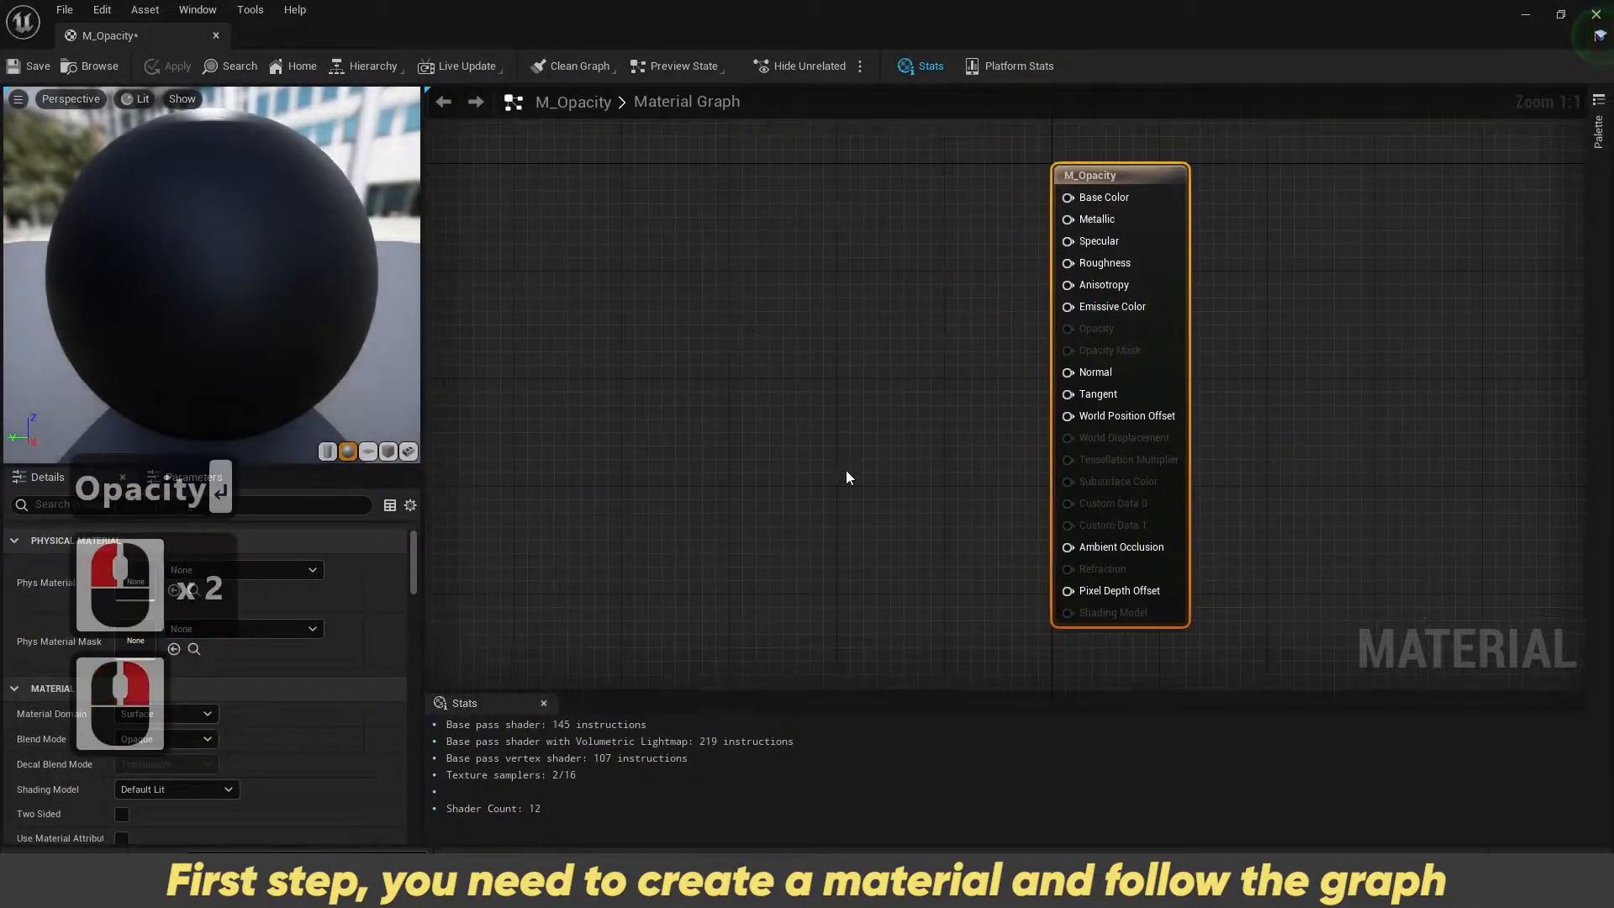
pyautogui.click(202, 739)
pyautogui.click(187, 772)
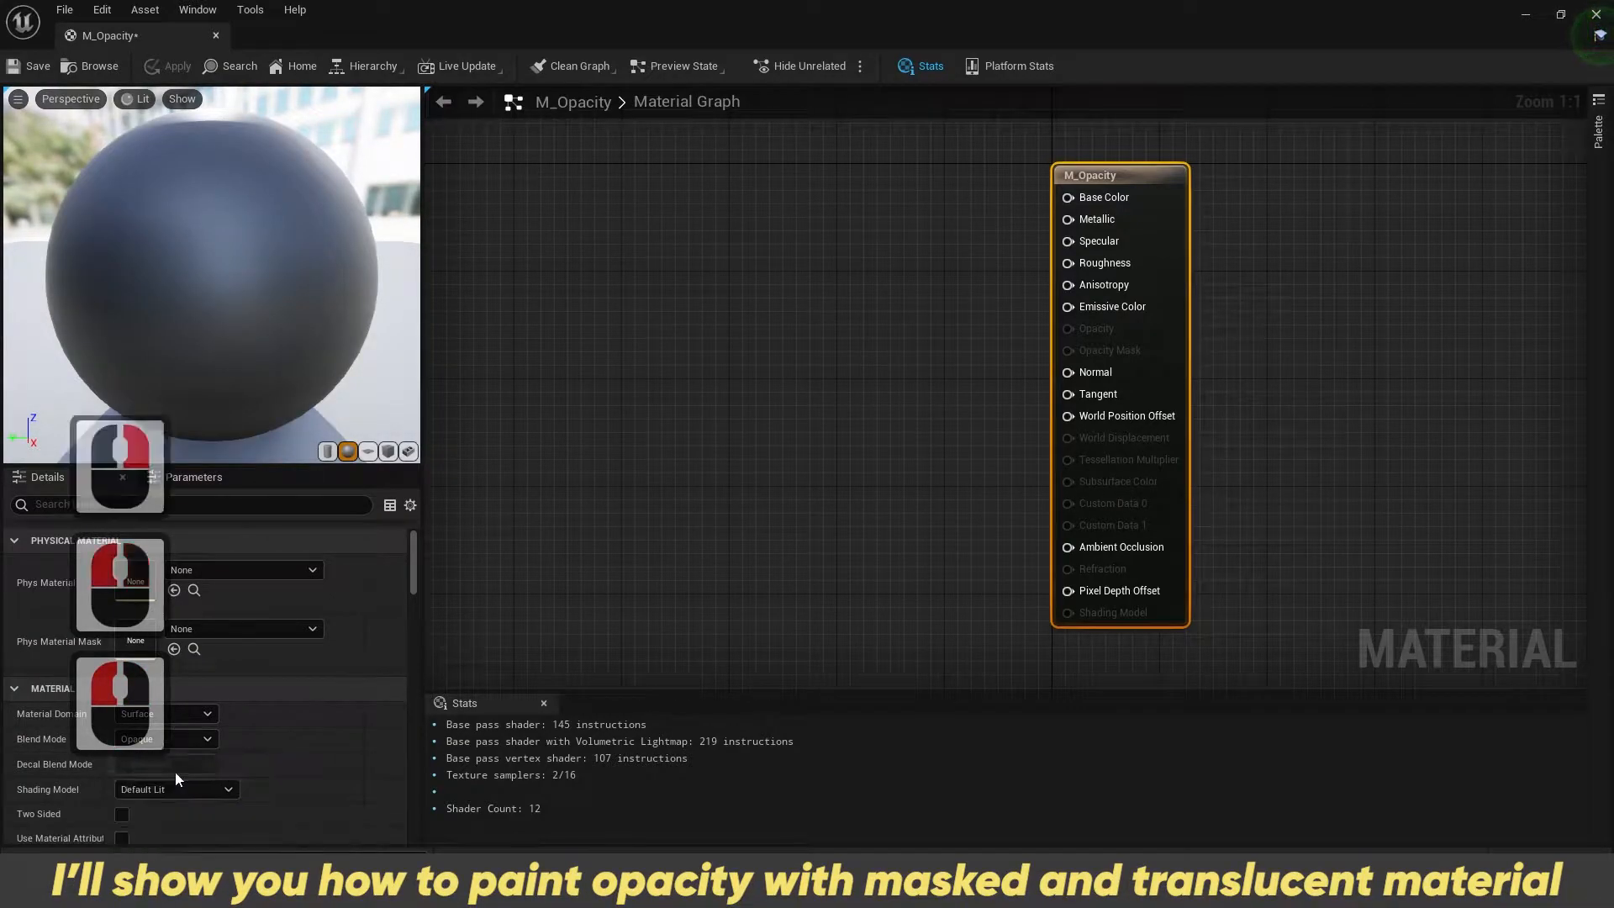
pyautogui.click(121, 814)
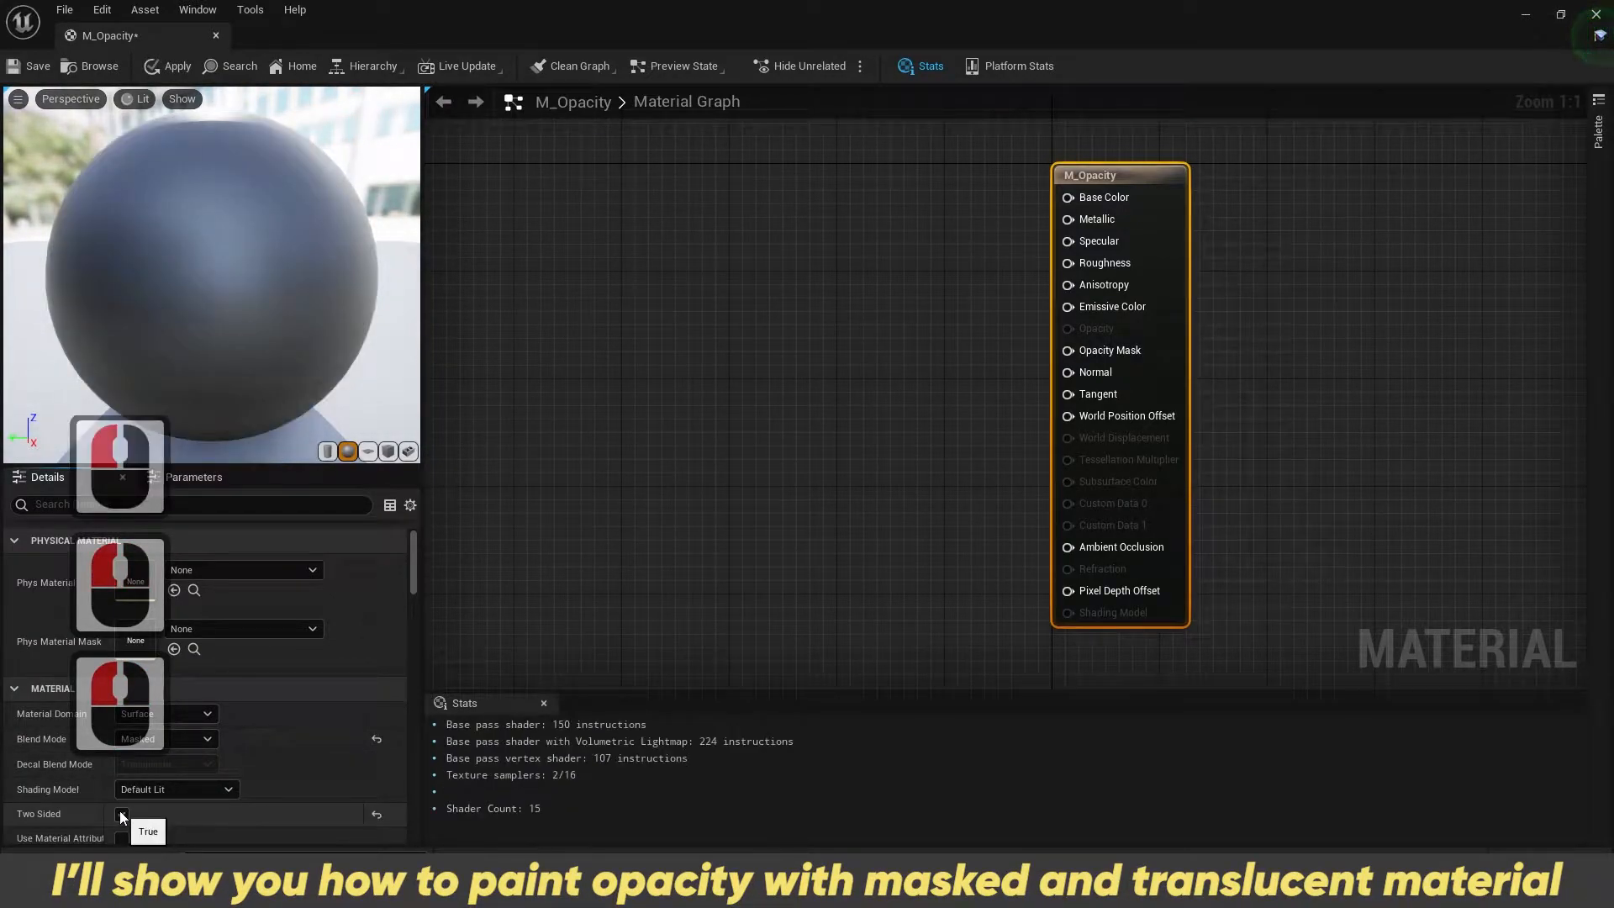
pyautogui.click(34, 67)
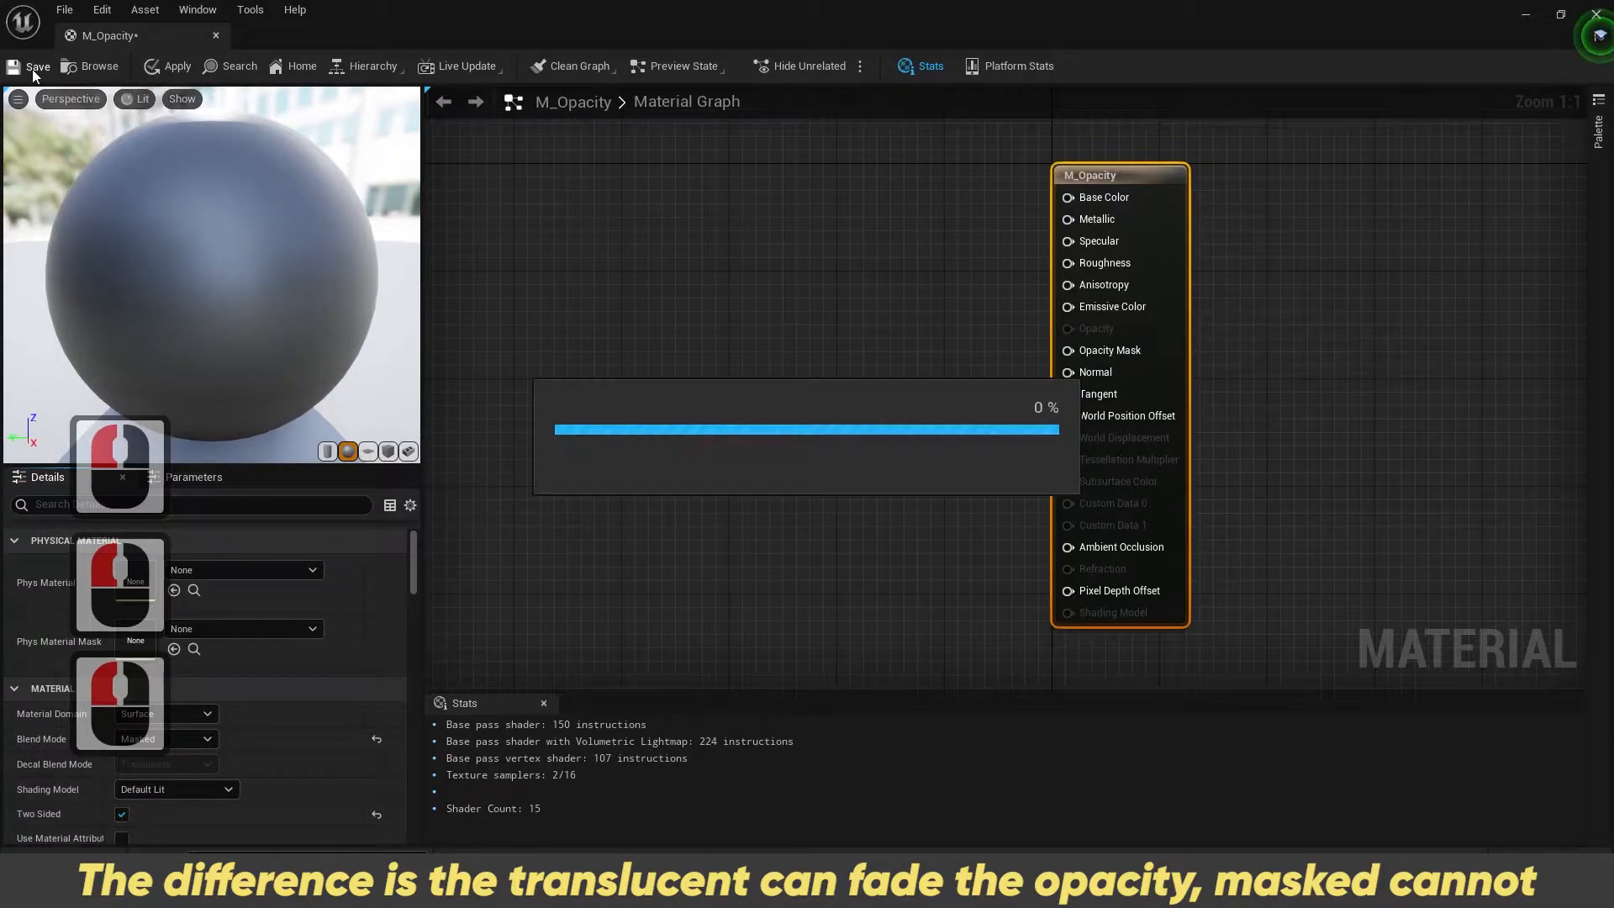
# Step: Add a three-component constant vector node connected to the material's Base Color input
pyautogui.moveTo(1046, 217); pyautogui.dragTo(1081, 220, button='right')
pyautogui.moveTo(1012, 204); pyautogui.dragTo(863, 172)
pyautogui.write('const')
pyautogui.press('Down')
pyautogui.press('Down')
pyautogui.press('Return')
# Step: Make two copies of the constant color node and place them stacked, well before the material output node
pyautogui.hotkey('ctrl', 'c')
pyautogui.hotkey('ctrl', 'v')
pyautogui.hotkey('ctrl', 'v')
pyautogui.moveTo(806, 531); pyautogui.dragTo(800, 491, button='right')
pyautogui.scroll(-1, 787, 506)
pyautogui.moveTo(609, 346); pyautogui.dragTo(801, 571)
pyautogui.moveTo(669, 409); pyautogui.dragTo(527, 326)
# Step: Add a Vertex Color node and align it beneath the two copied constant nodes
pyautogui.click(609, 566)
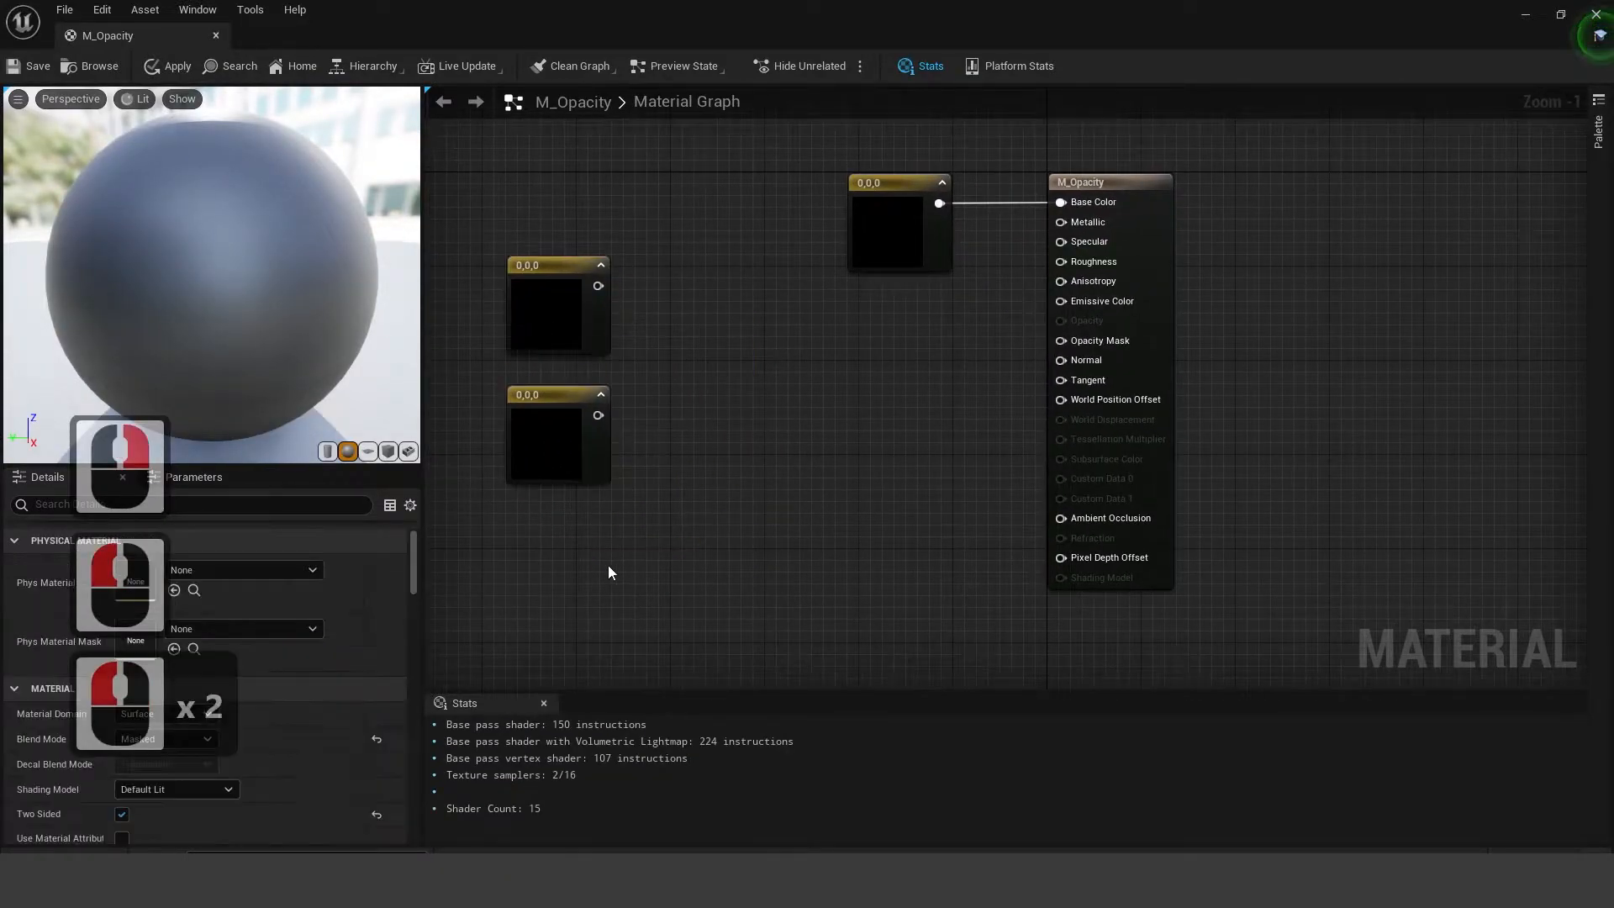
pyautogui.press('Tab')
pyautogui.write('verte')
pyautogui.press('Return')
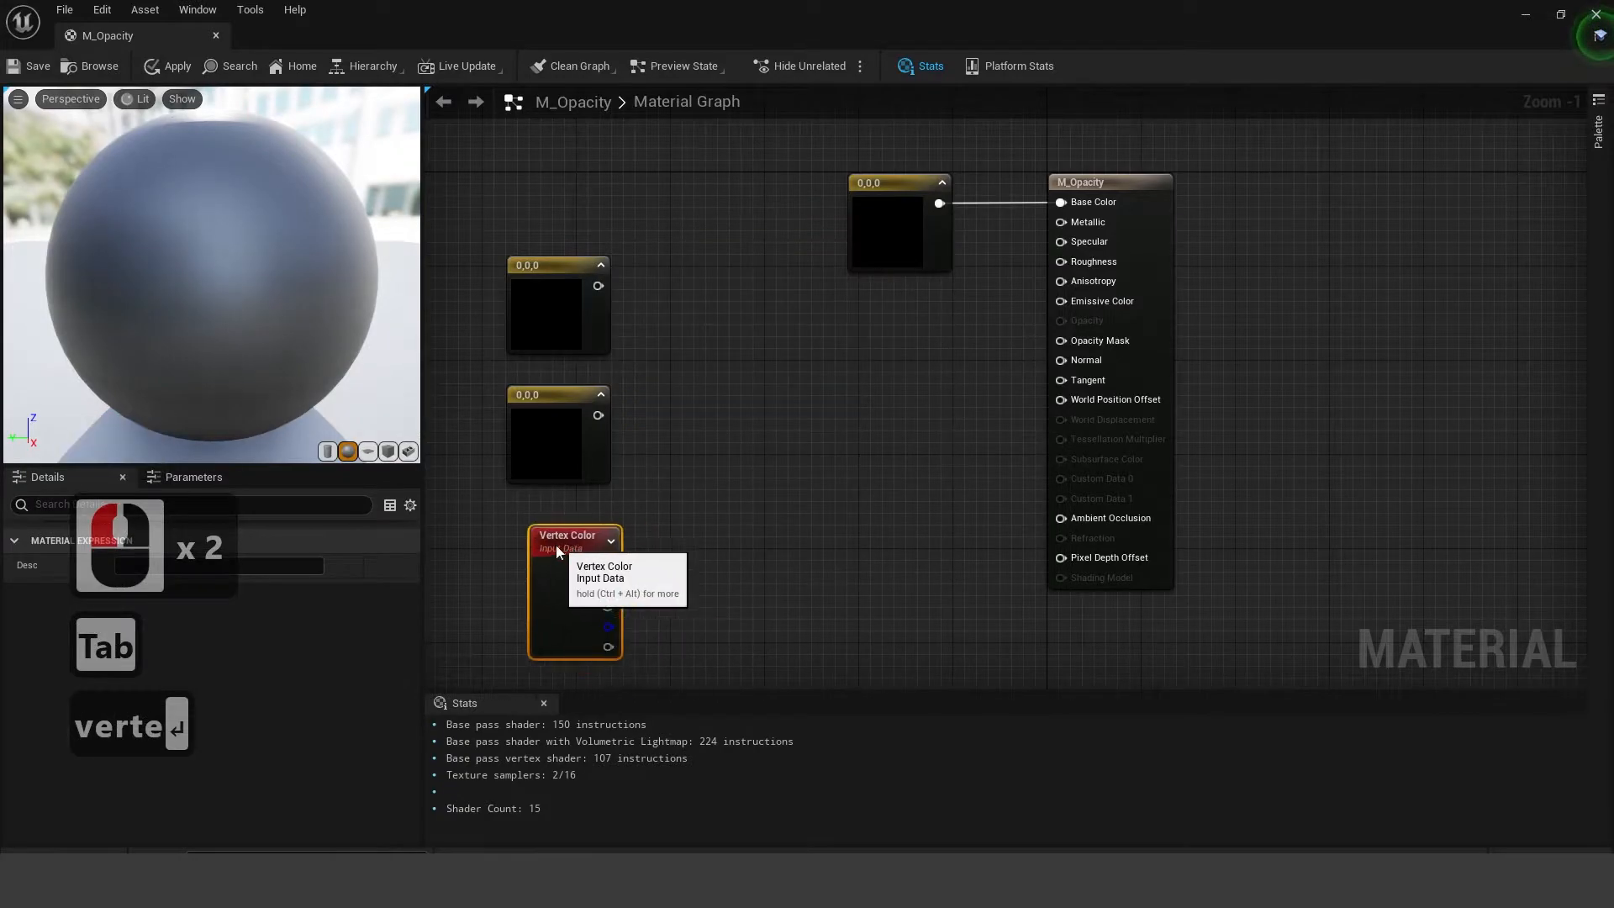
pyautogui.moveTo(558, 546); pyautogui.dragTo(534, 535)
# Step: Blend the two constants in a Lerp driven by Vertex Color as Alpha, and connect its output to Opacity Mask
pyautogui.moveTo(689, 358); pyautogui.dragTo(598, 415)
pyautogui.write('linea')
pyautogui.click(844, 551)
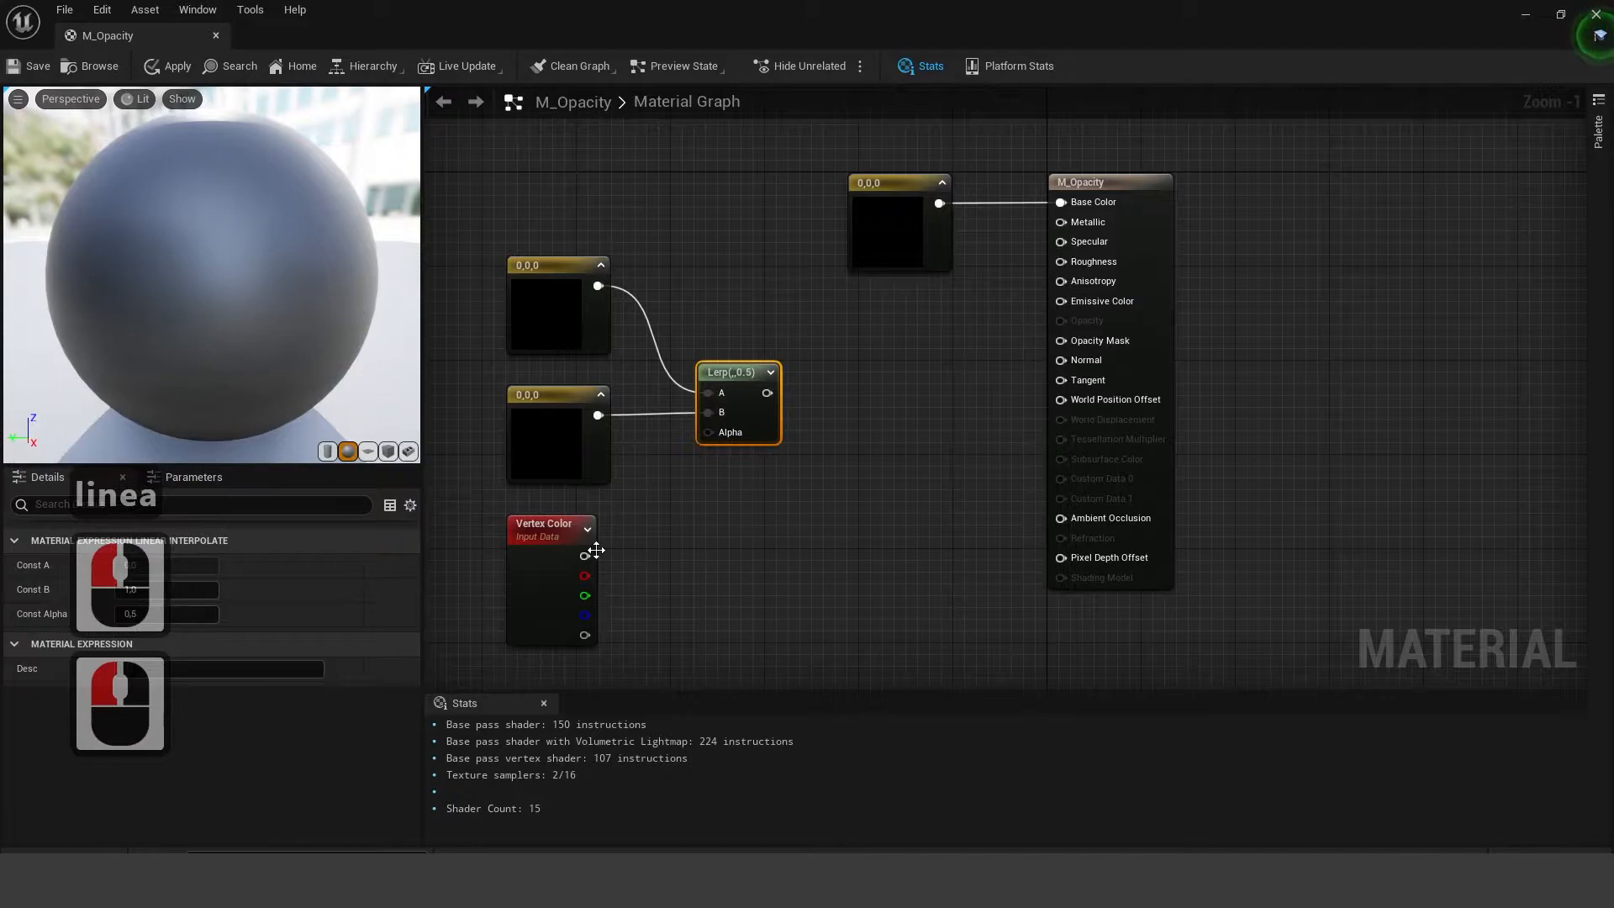
pyautogui.moveTo(585, 556); pyautogui.dragTo(709, 436)
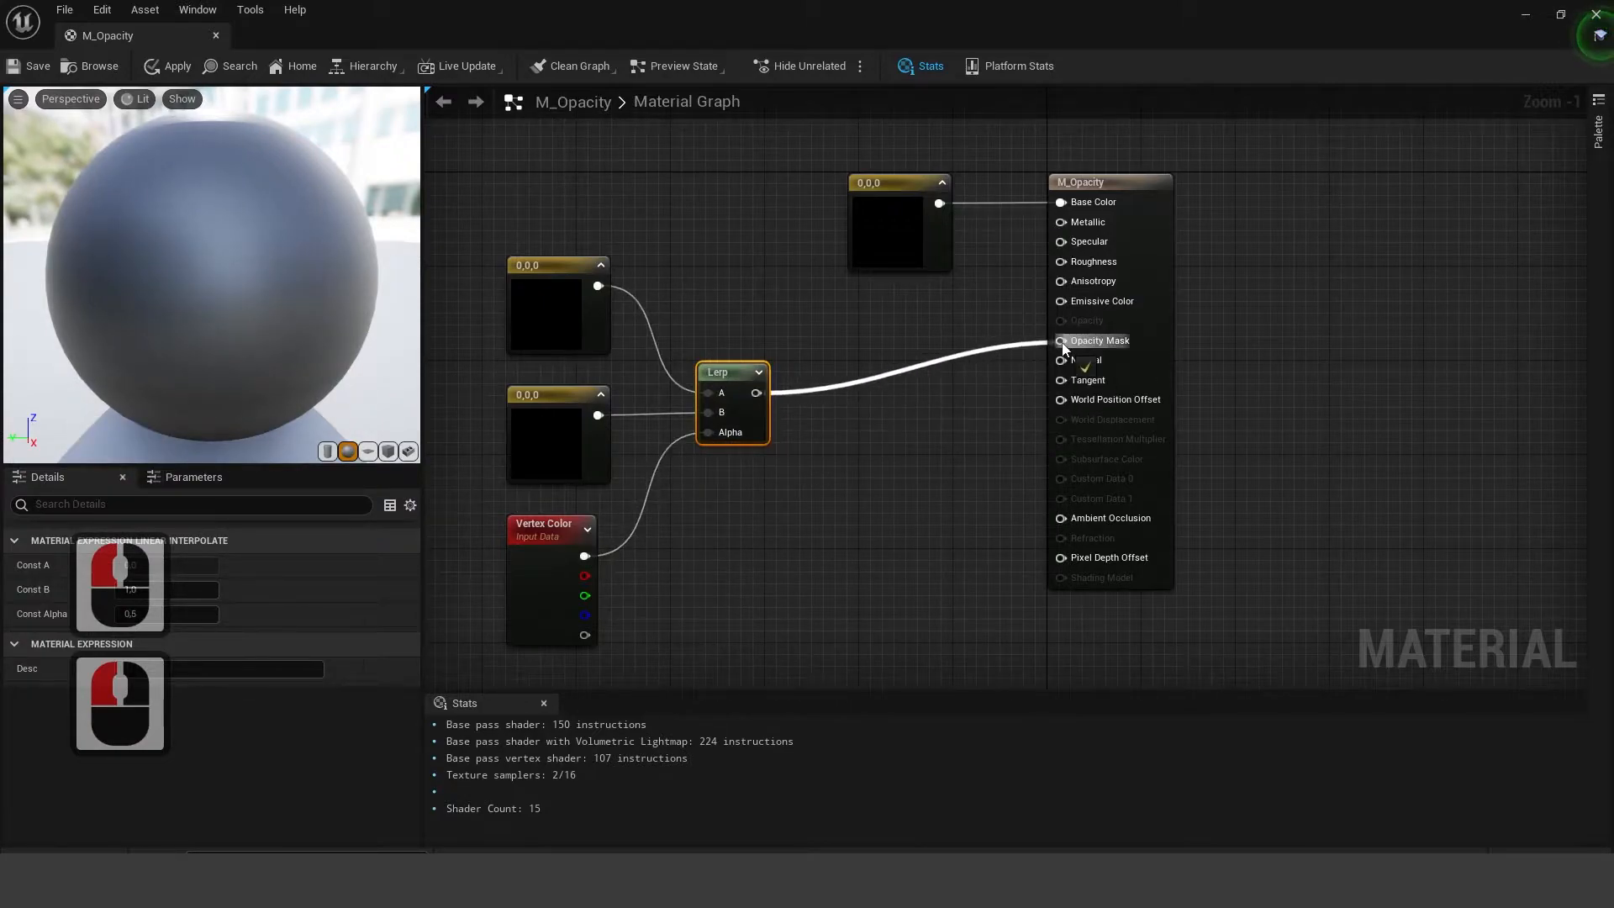
pyautogui.moveTo(1064, 348); pyautogui.dragTo(1061, 342)
# Step: Set the constant feeding the Lerp's A input to white (1,1,1)
pyautogui.doubleClick(550, 319)
pyautogui.click(440, 498)
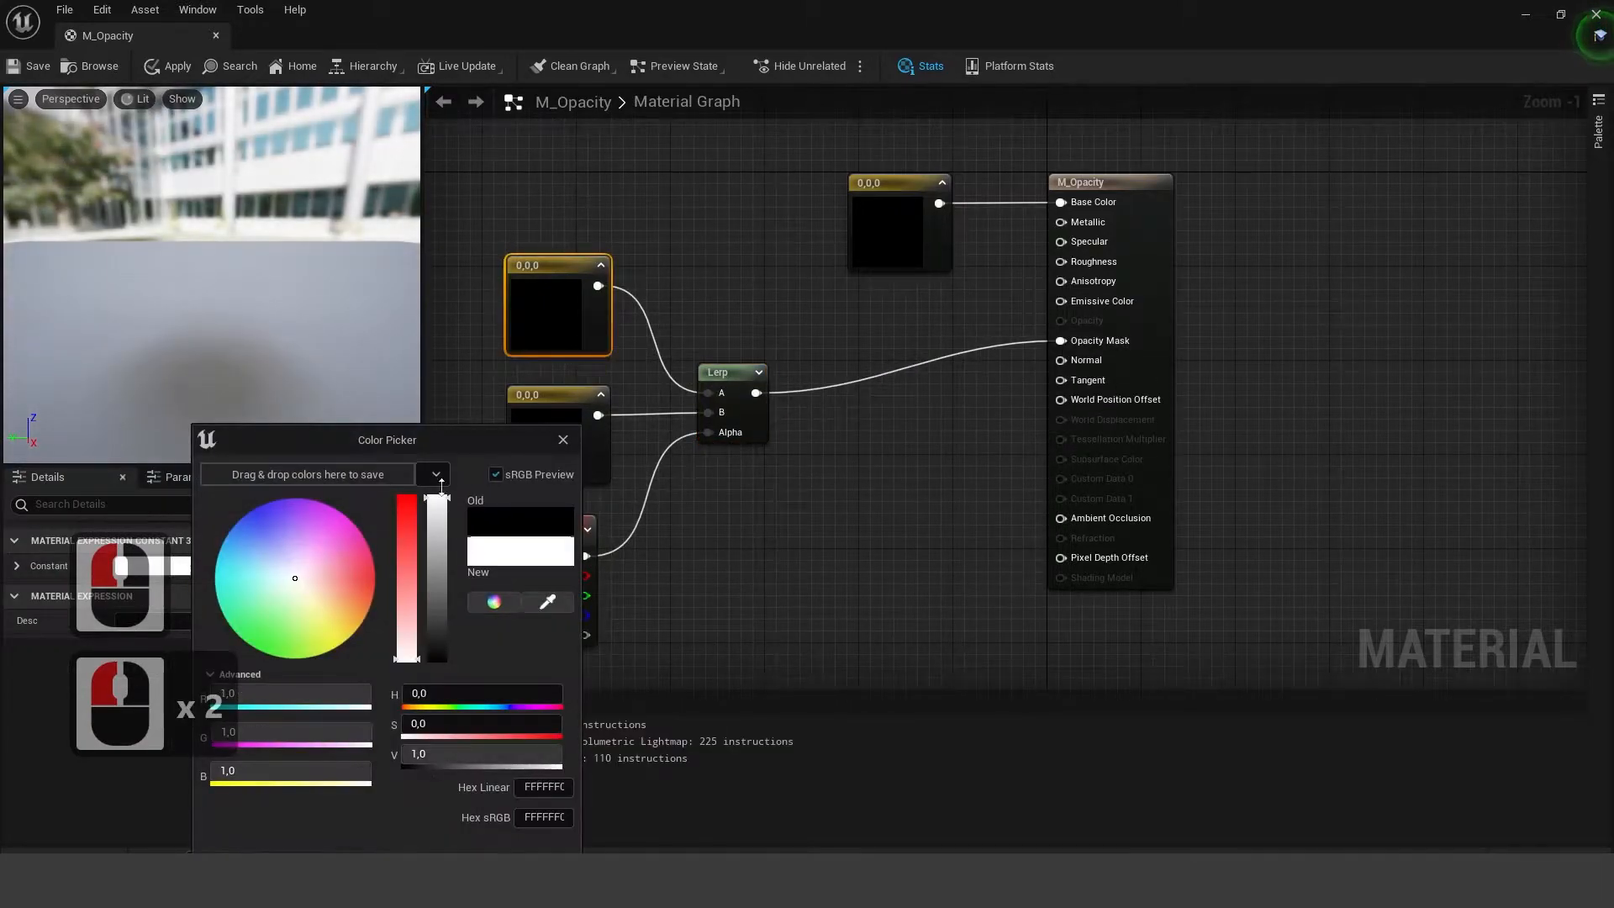
pyautogui.moveTo(440, 498); pyautogui.dragTo(441, 485)
pyautogui.click(476, 851)
# Step: Group the Lerp and its input nodes in a comment titled Opacity_Paint, and save and close the material
pyautogui.moveTo(728, 449); pyautogui.dragTo(844, 415, button='right')
pyautogui.moveTo(538, 210); pyautogui.dragTo(859, 563)
pyautogui.write('c')
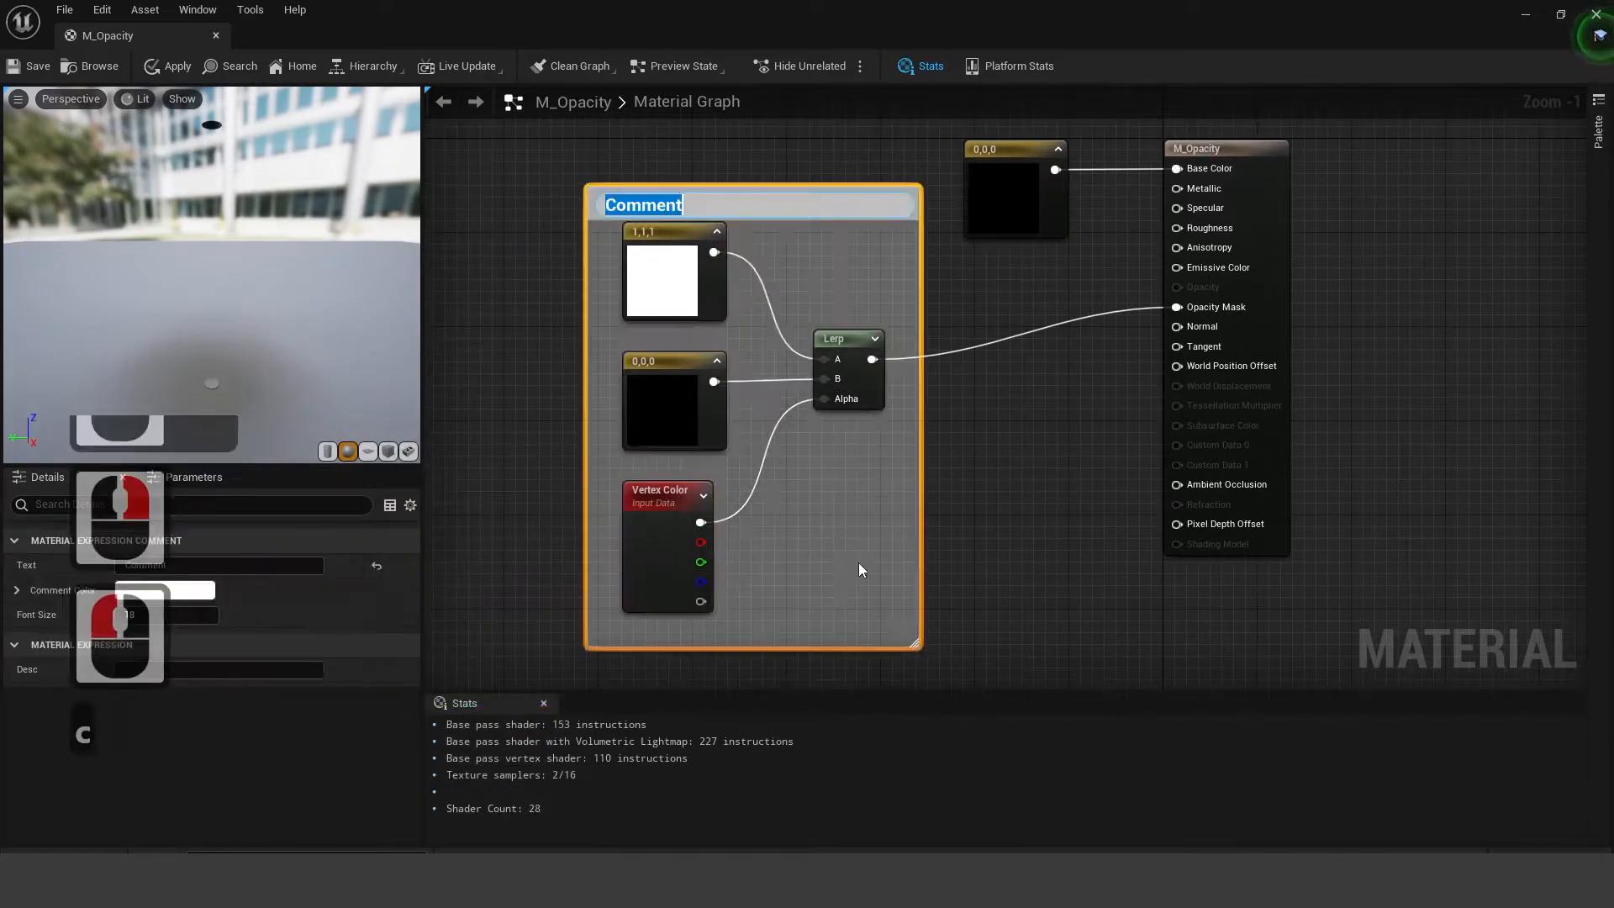
pyautogui.write('Opacity')
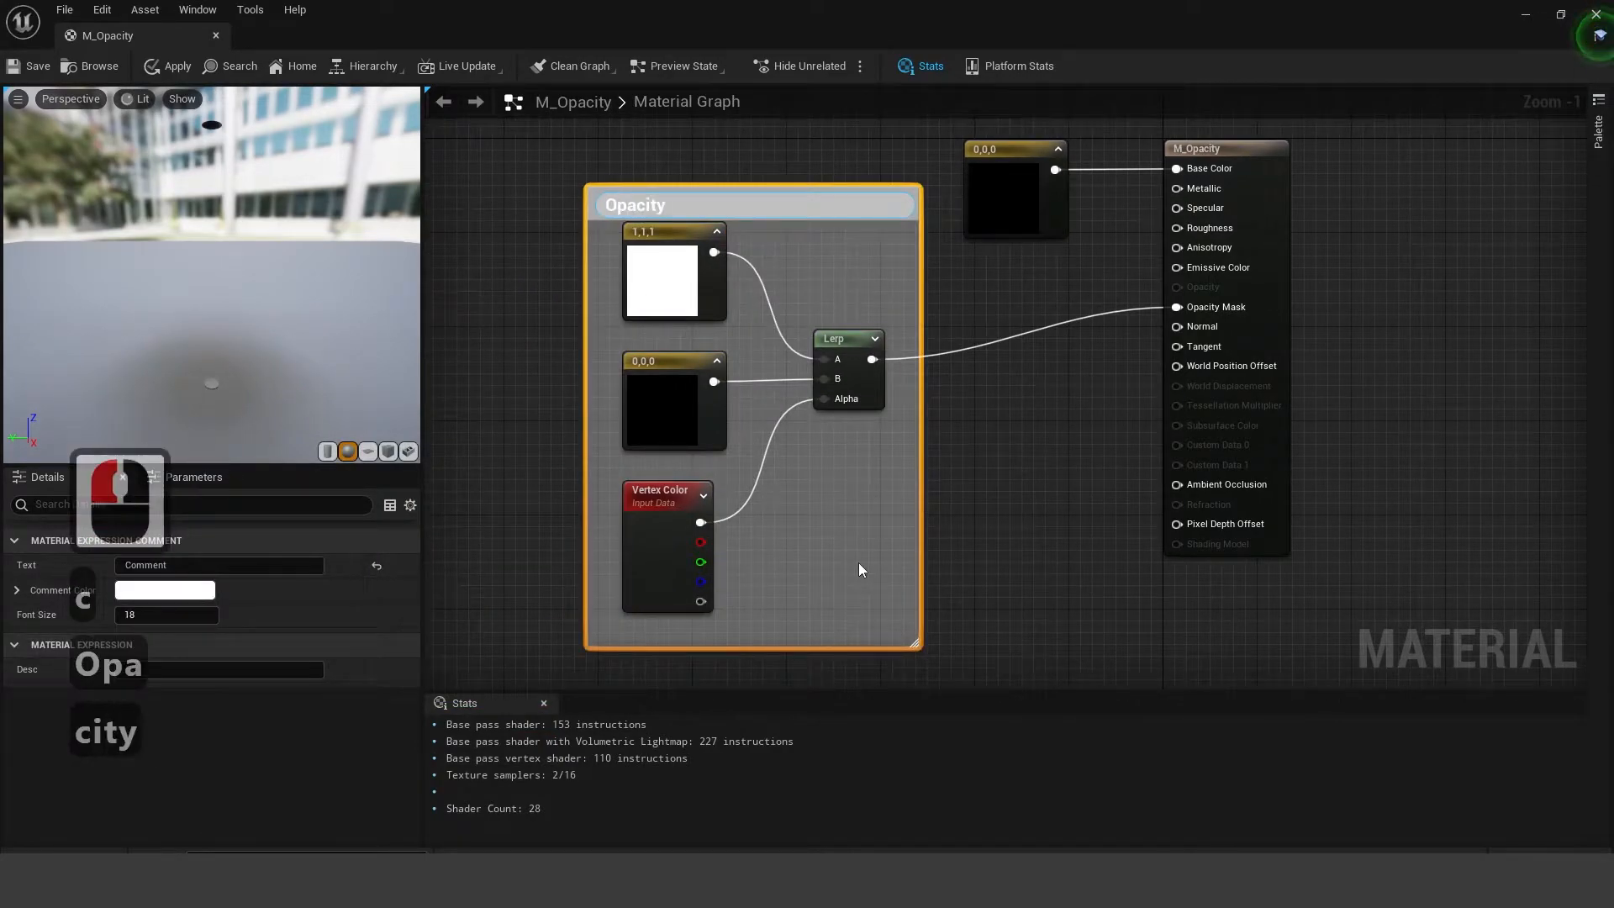
pyautogui.write('_Paint')
pyautogui.press('Return')
pyautogui.scroll(-1, 859, 562)
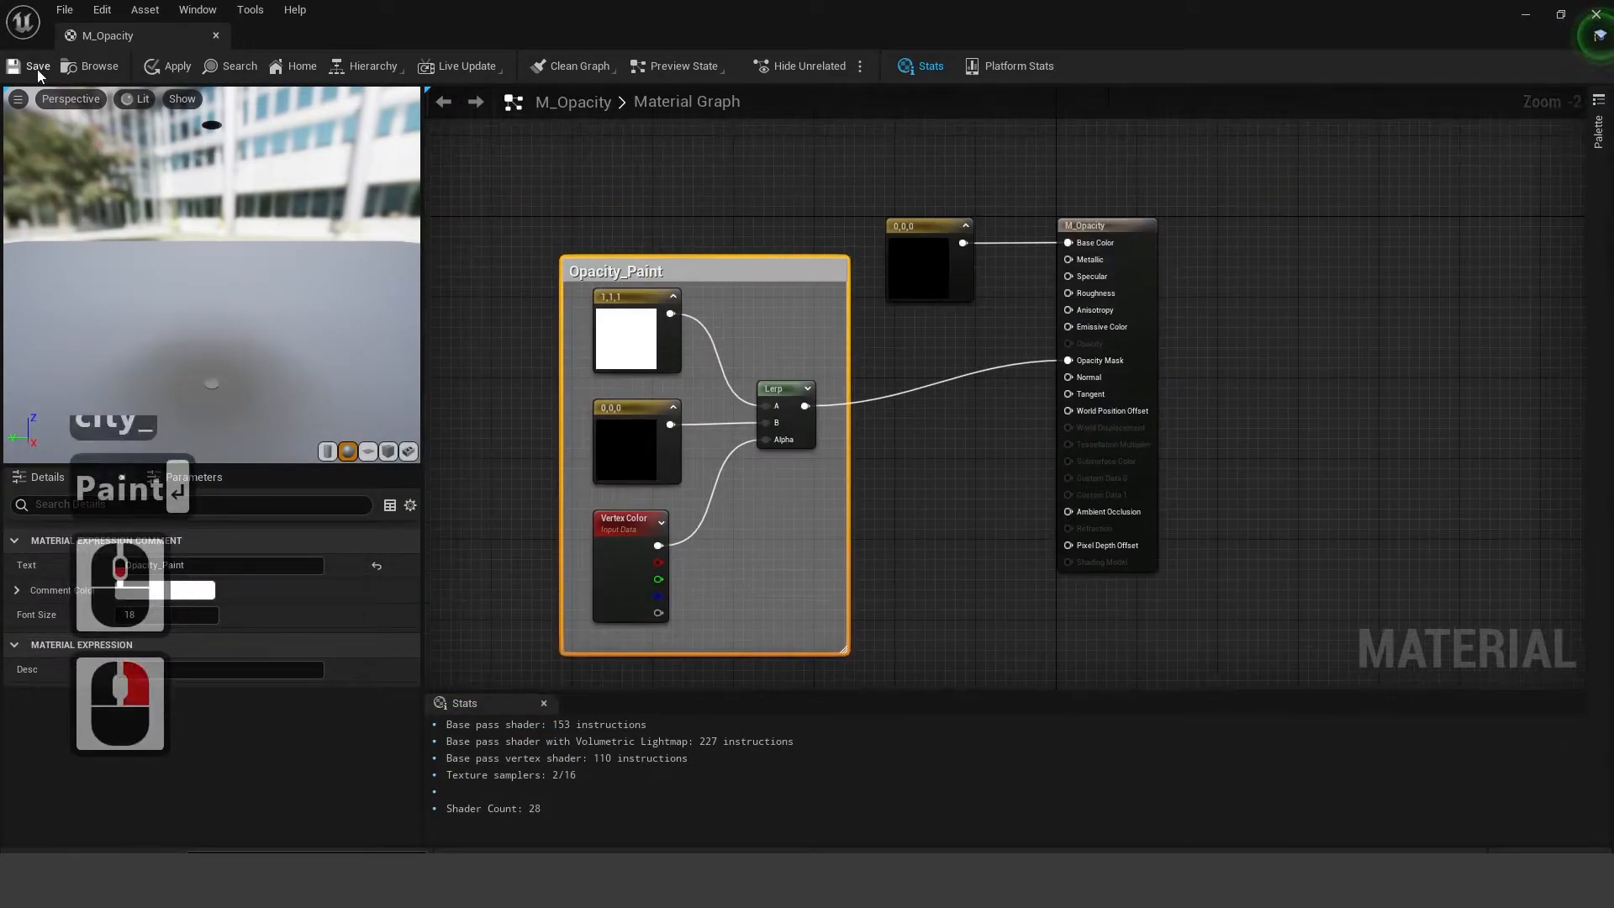
pyautogui.click(38, 69)
pyautogui.click(216, 36)
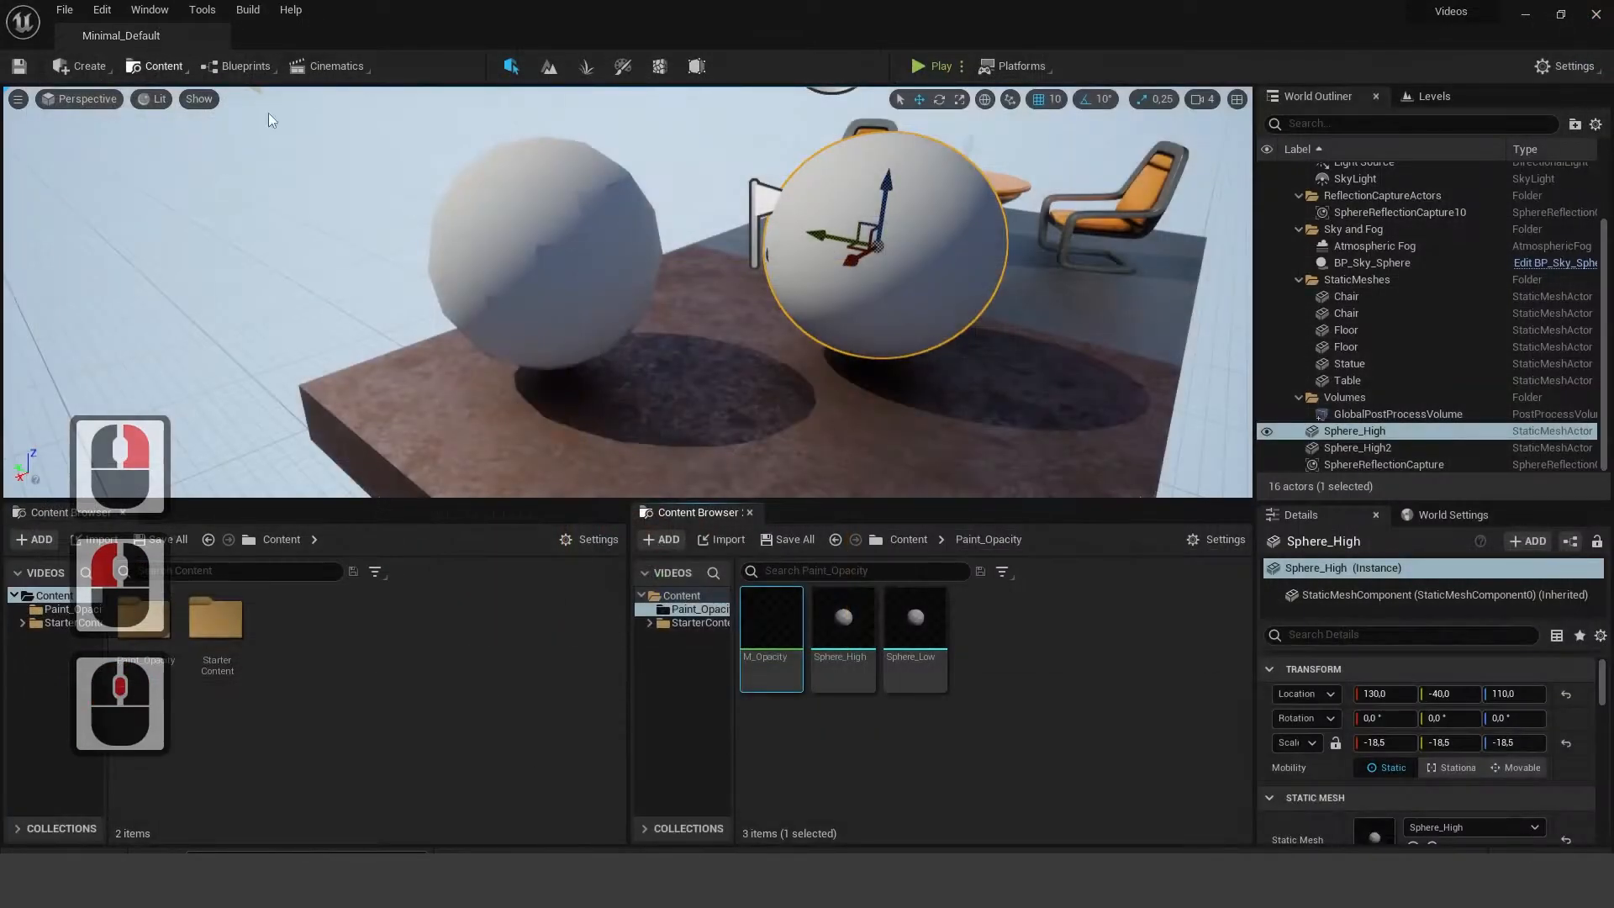
# Step: Apply M_Opacity to the low-poly sphere and switch to Mesh Paint mode
pyautogui.click(562, 270)
pyautogui.moveTo(778, 620); pyautogui.dragTo(568, 271)
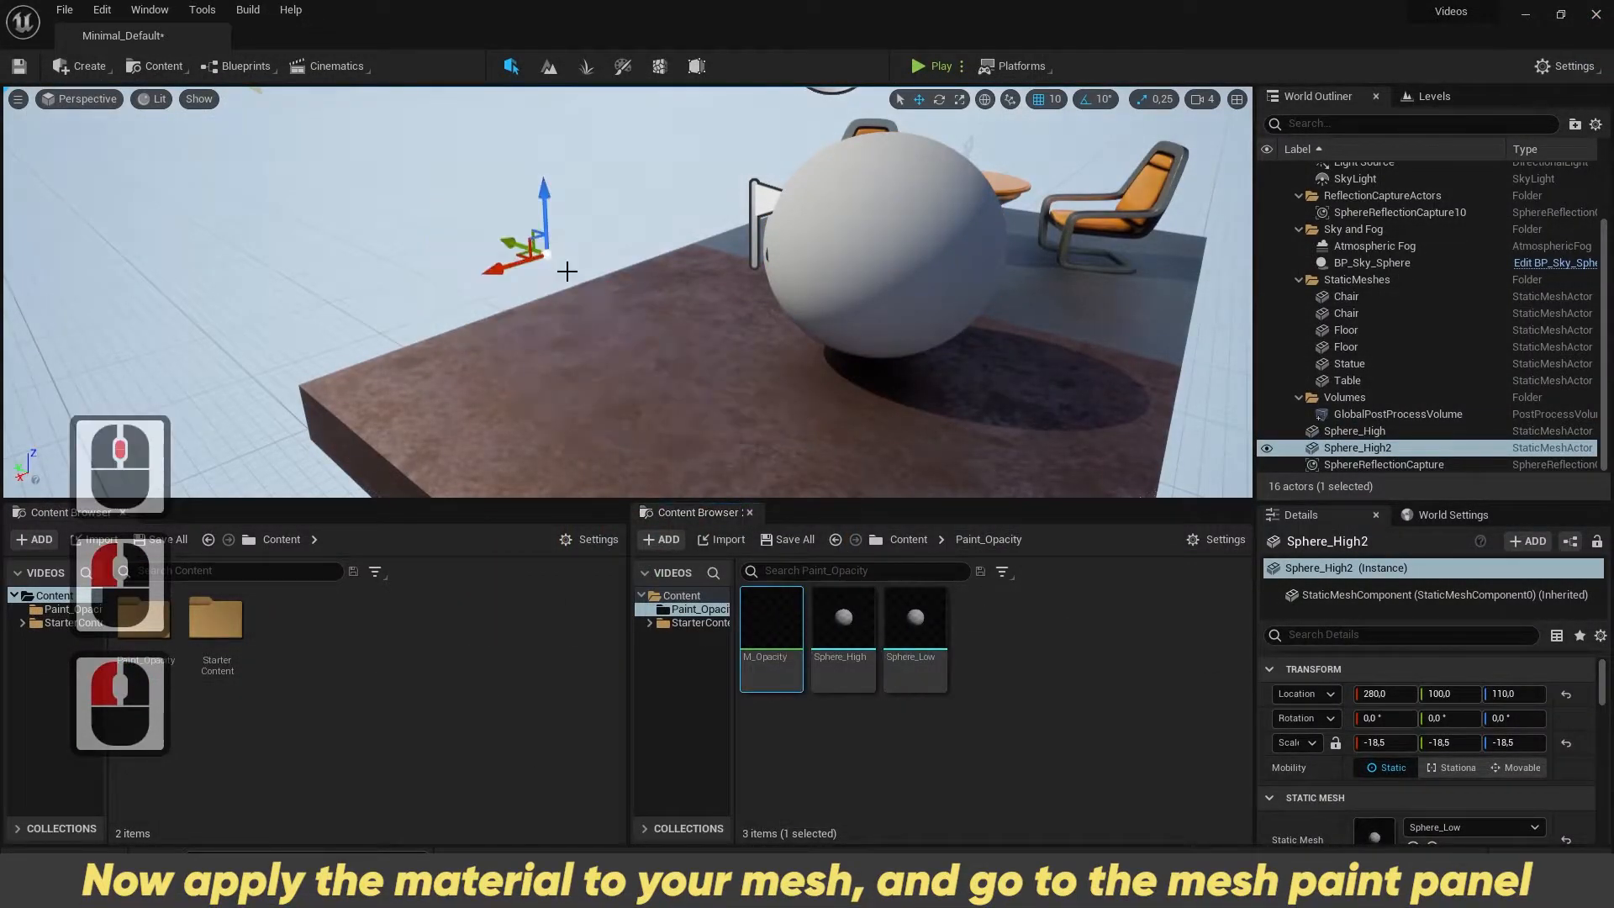
pyautogui.click(623, 66)
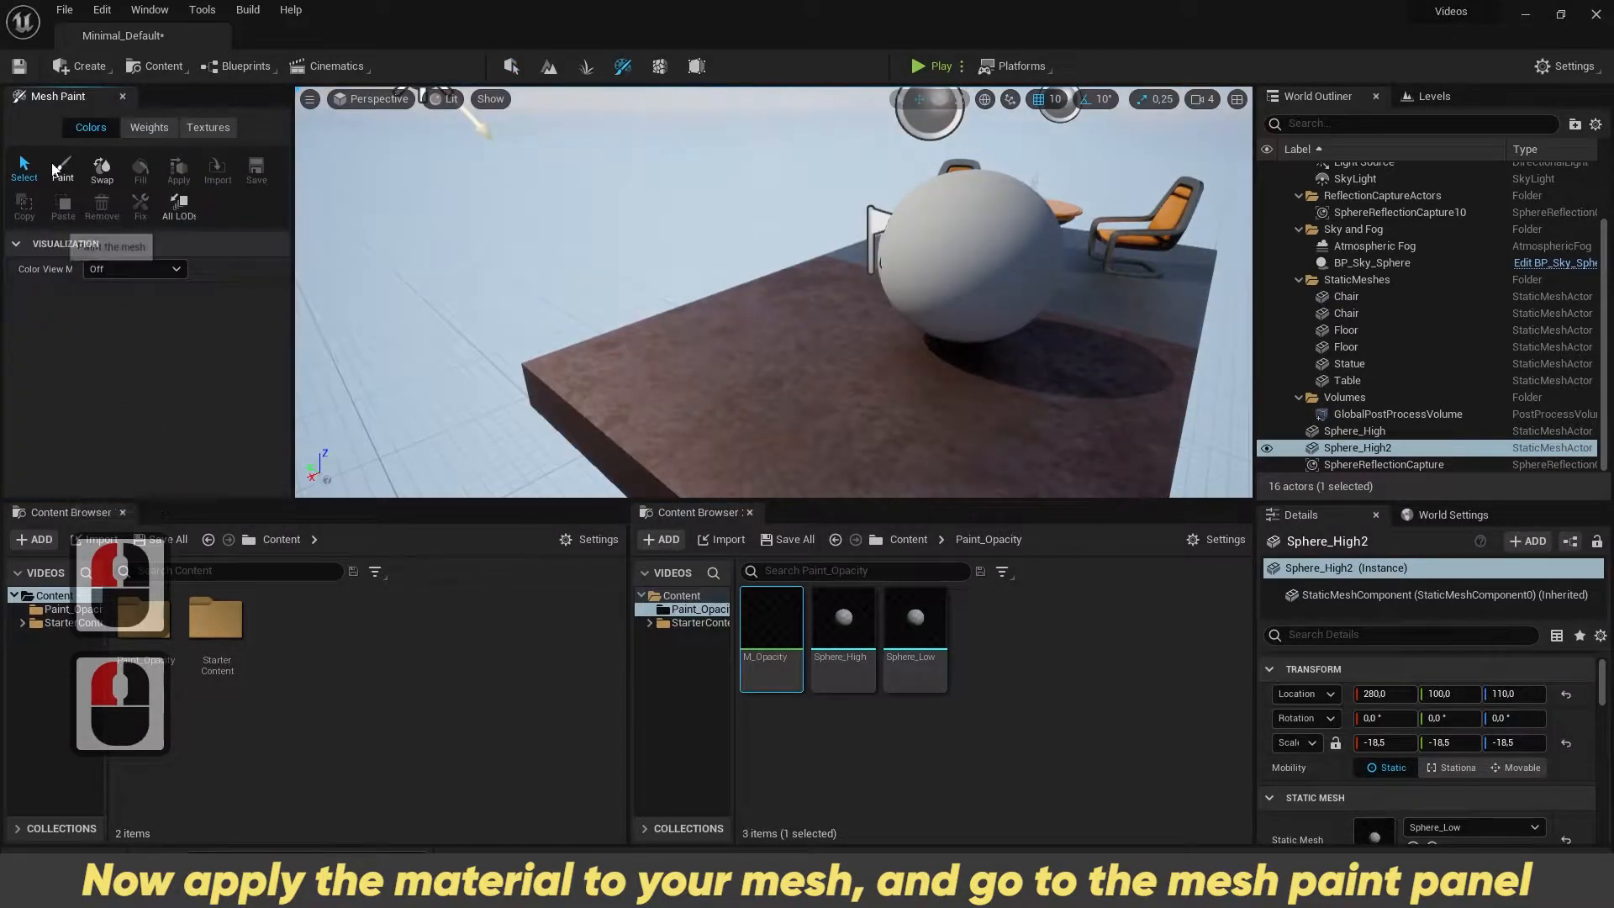
# Step: Fill the low-poly sphere's vertex colors with black, and swap the paint color back to white
pyautogui.click(62, 170)
pyautogui.moveTo(281, 339); pyautogui.dragTo(280, 399)
pyautogui.click(222, 373)
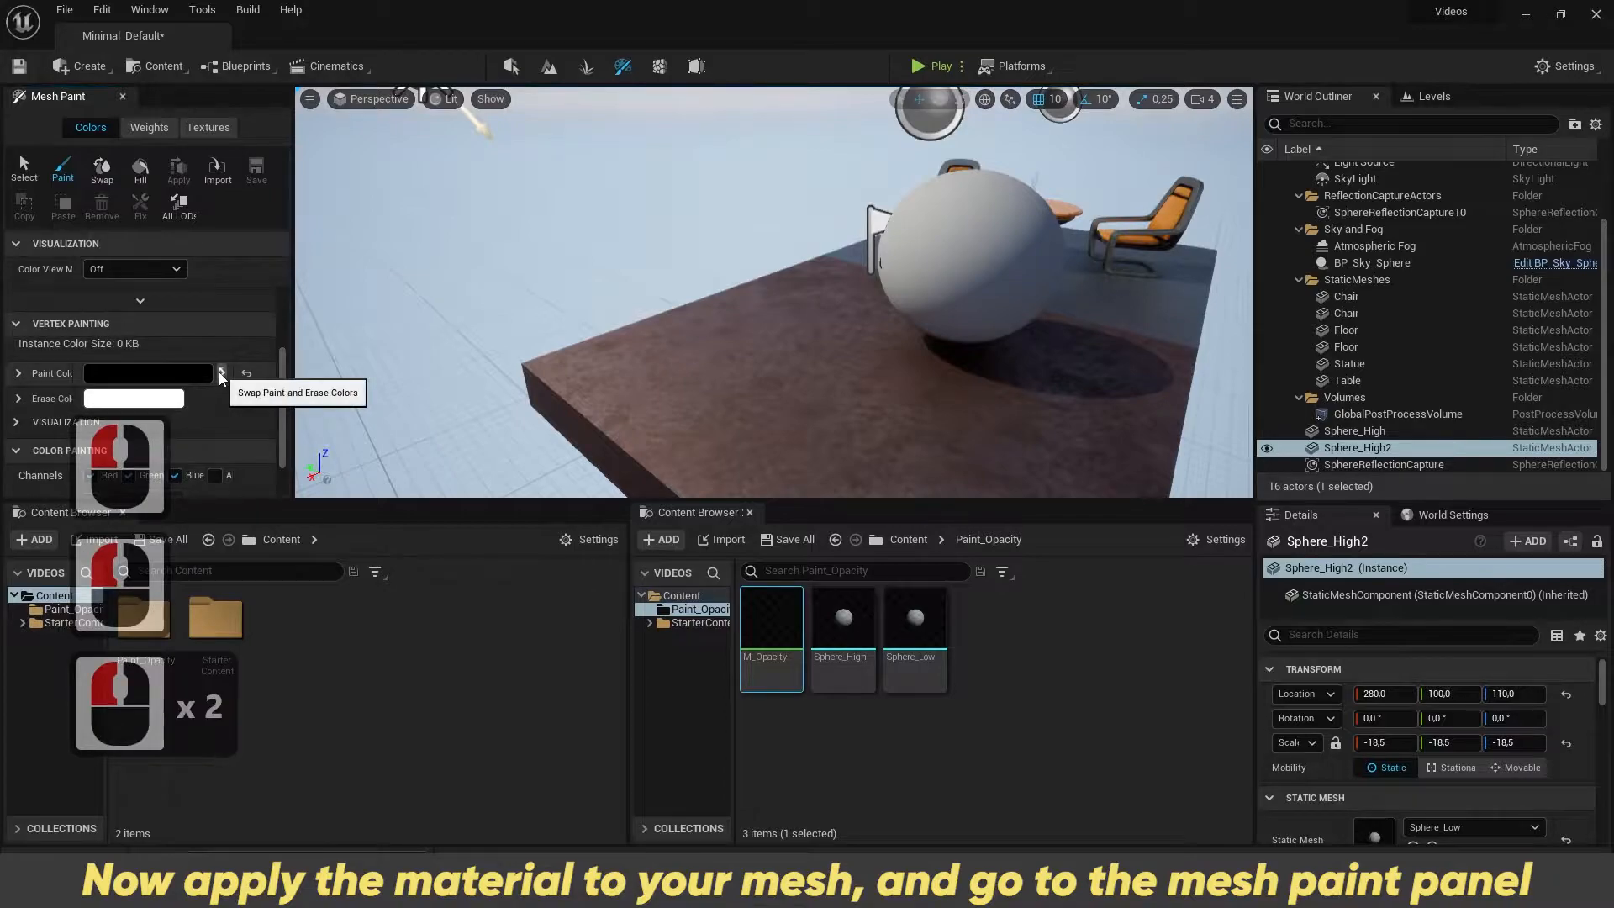
pyautogui.click(140, 168)
pyautogui.click(222, 373)
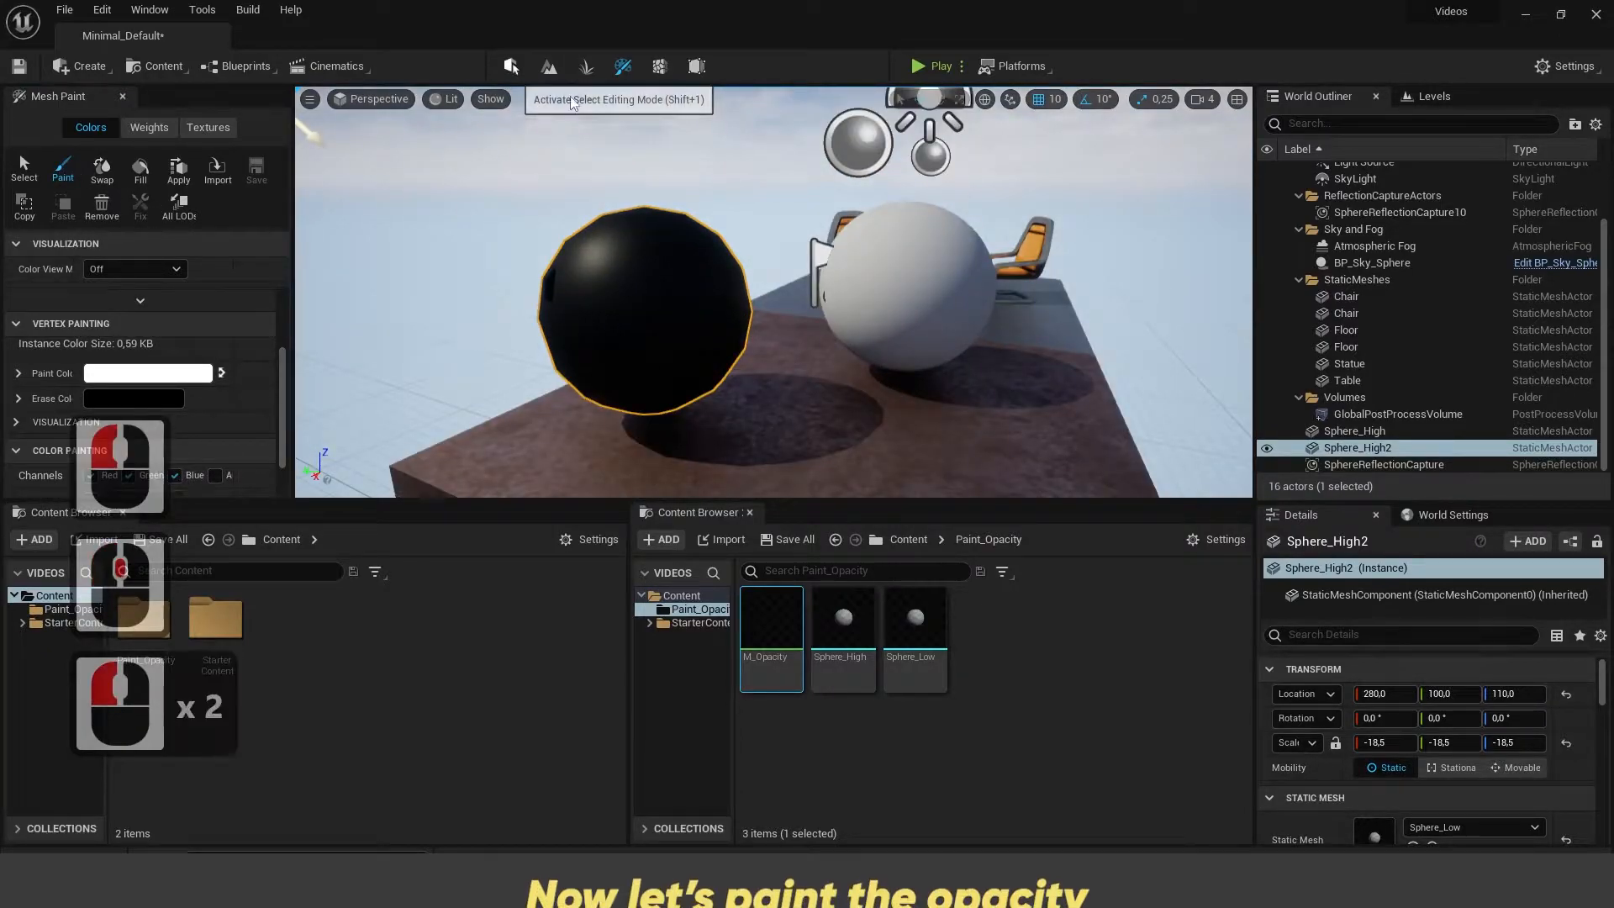
# Step: Apply M_Opacity to the smooth high-poly sphere and return to Mesh Paint mode
pyautogui.click(510, 65)
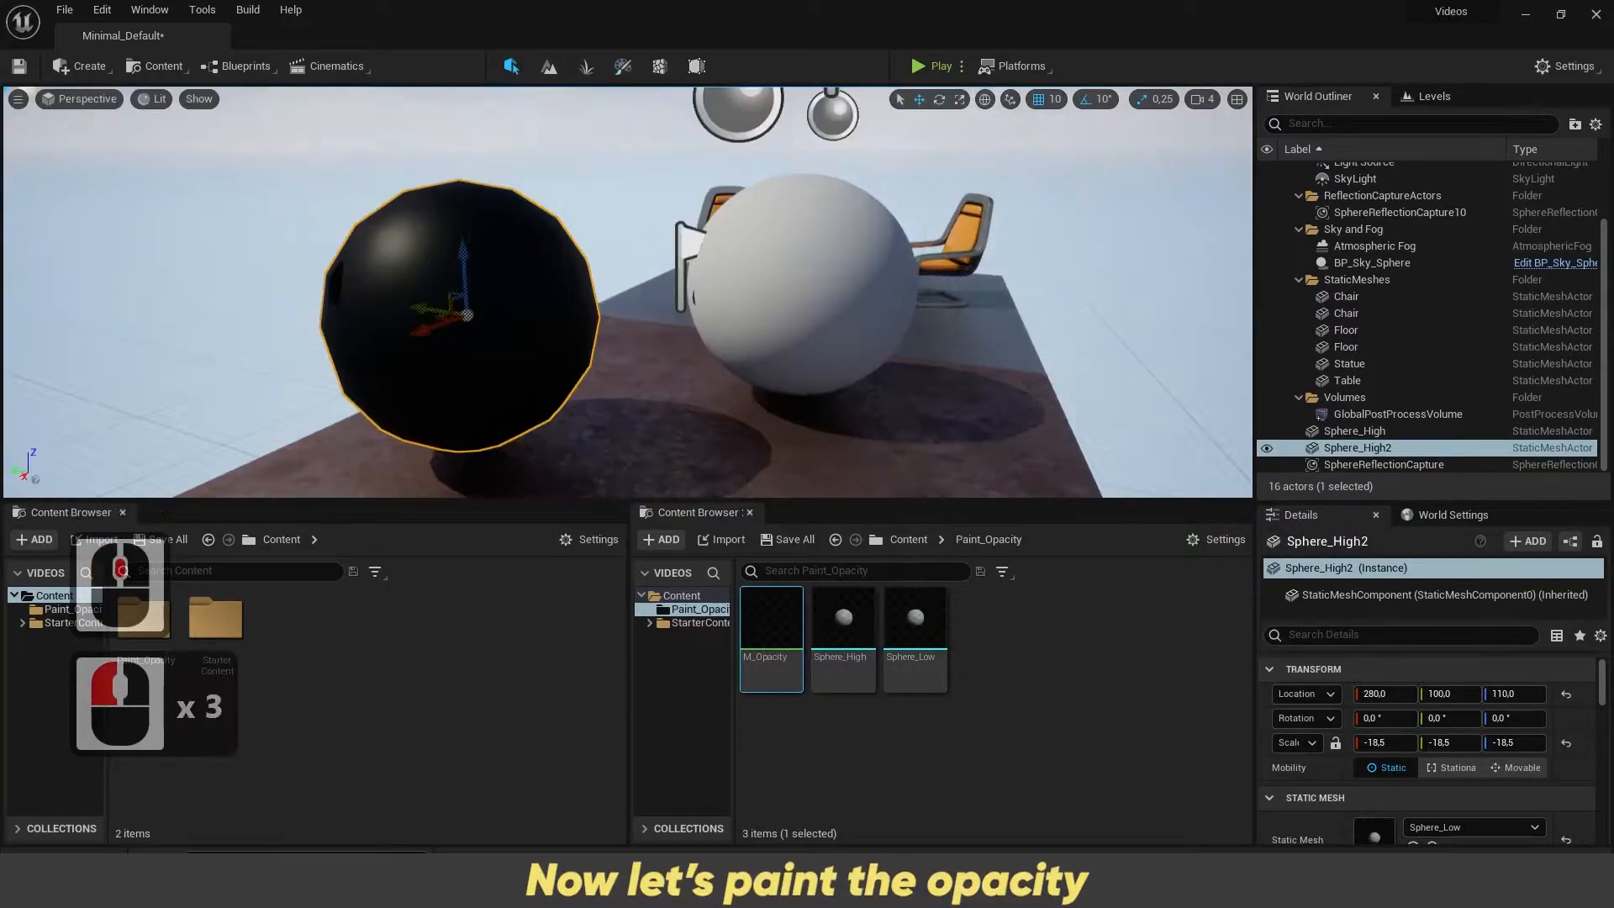
pyautogui.click(819, 295)
pyautogui.moveTo(771, 626); pyautogui.dragTo(774, 302)
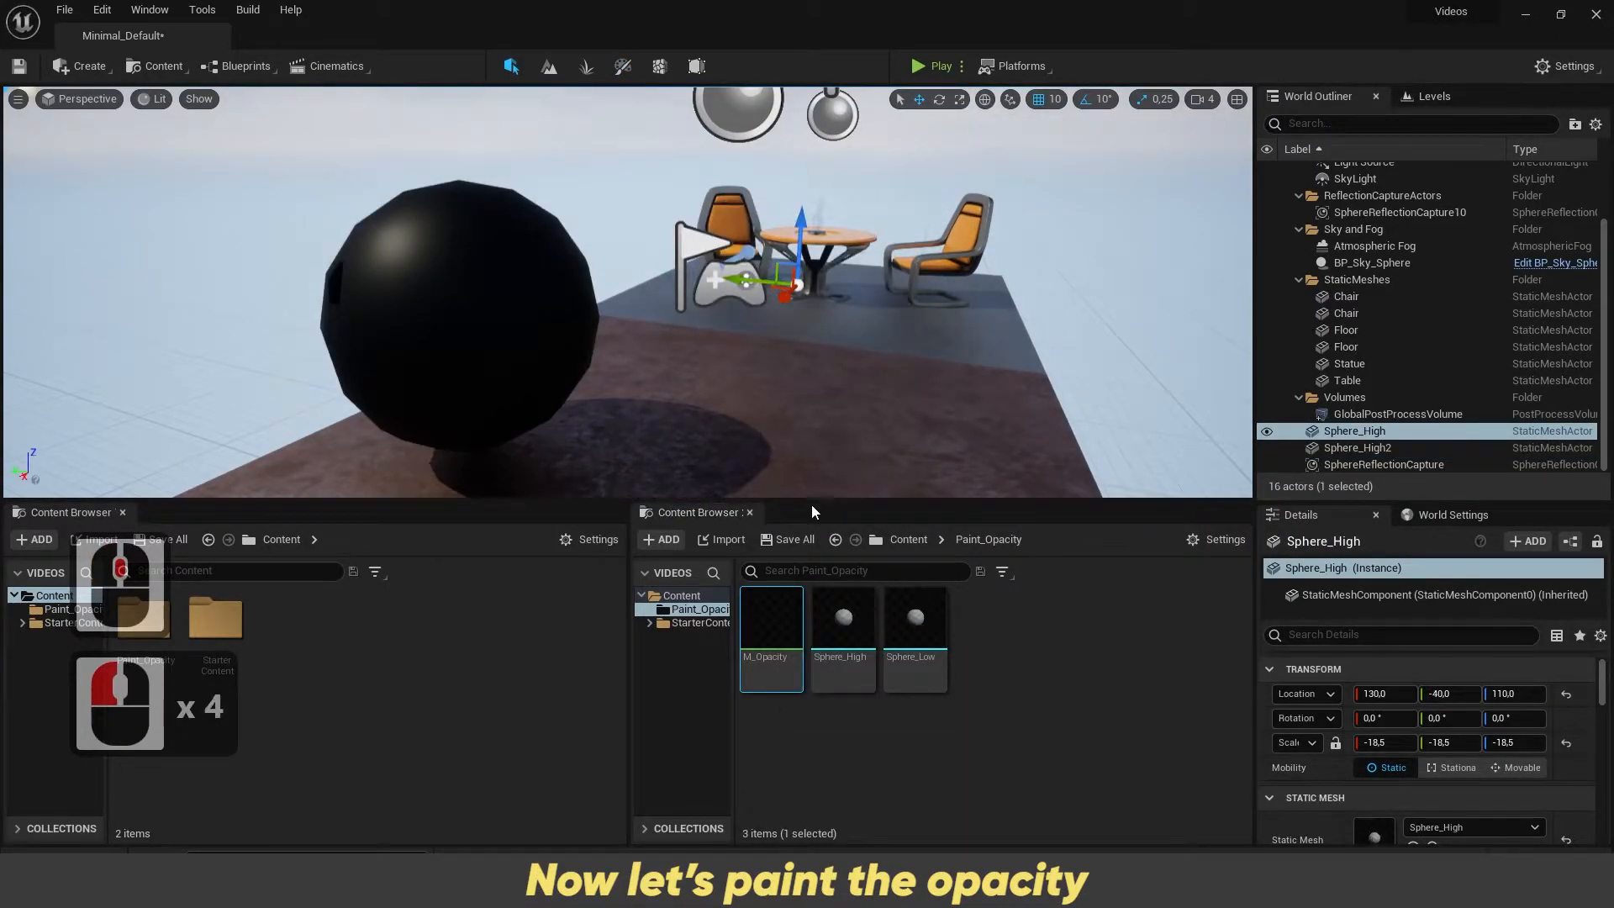
pyautogui.click(623, 66)
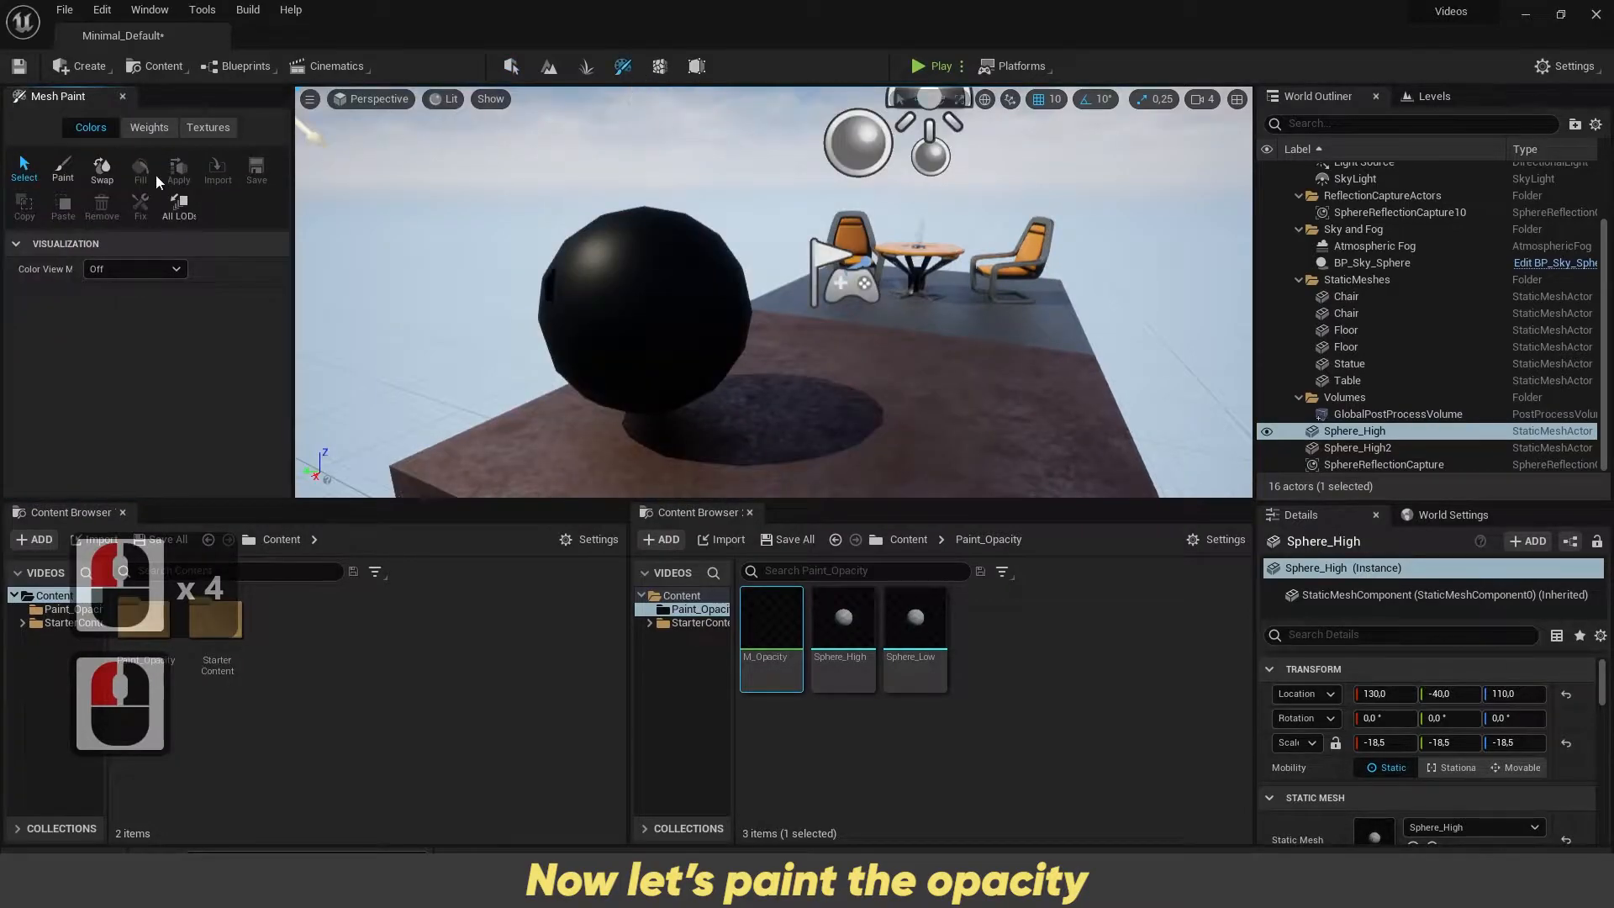
# Step: Fill the high-poly sphere's vertex colors with black and restore white as the paint color
pyautogui.click(63, 168)
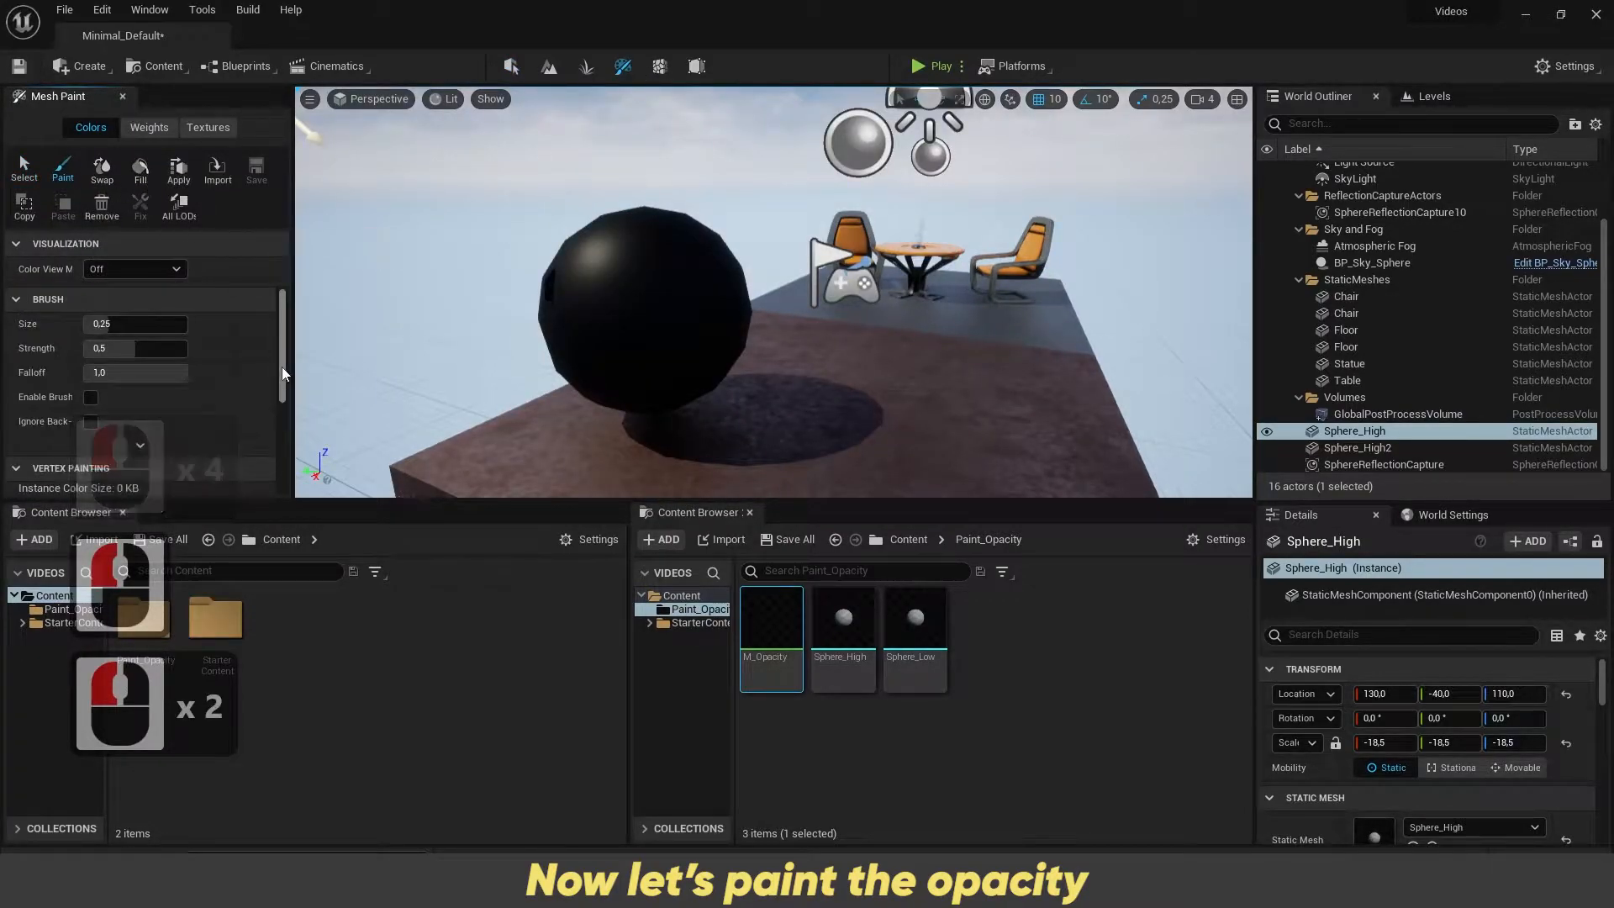
pyautogui.scroll(-1, 282, 441)
pyautogui.click(221, 352)
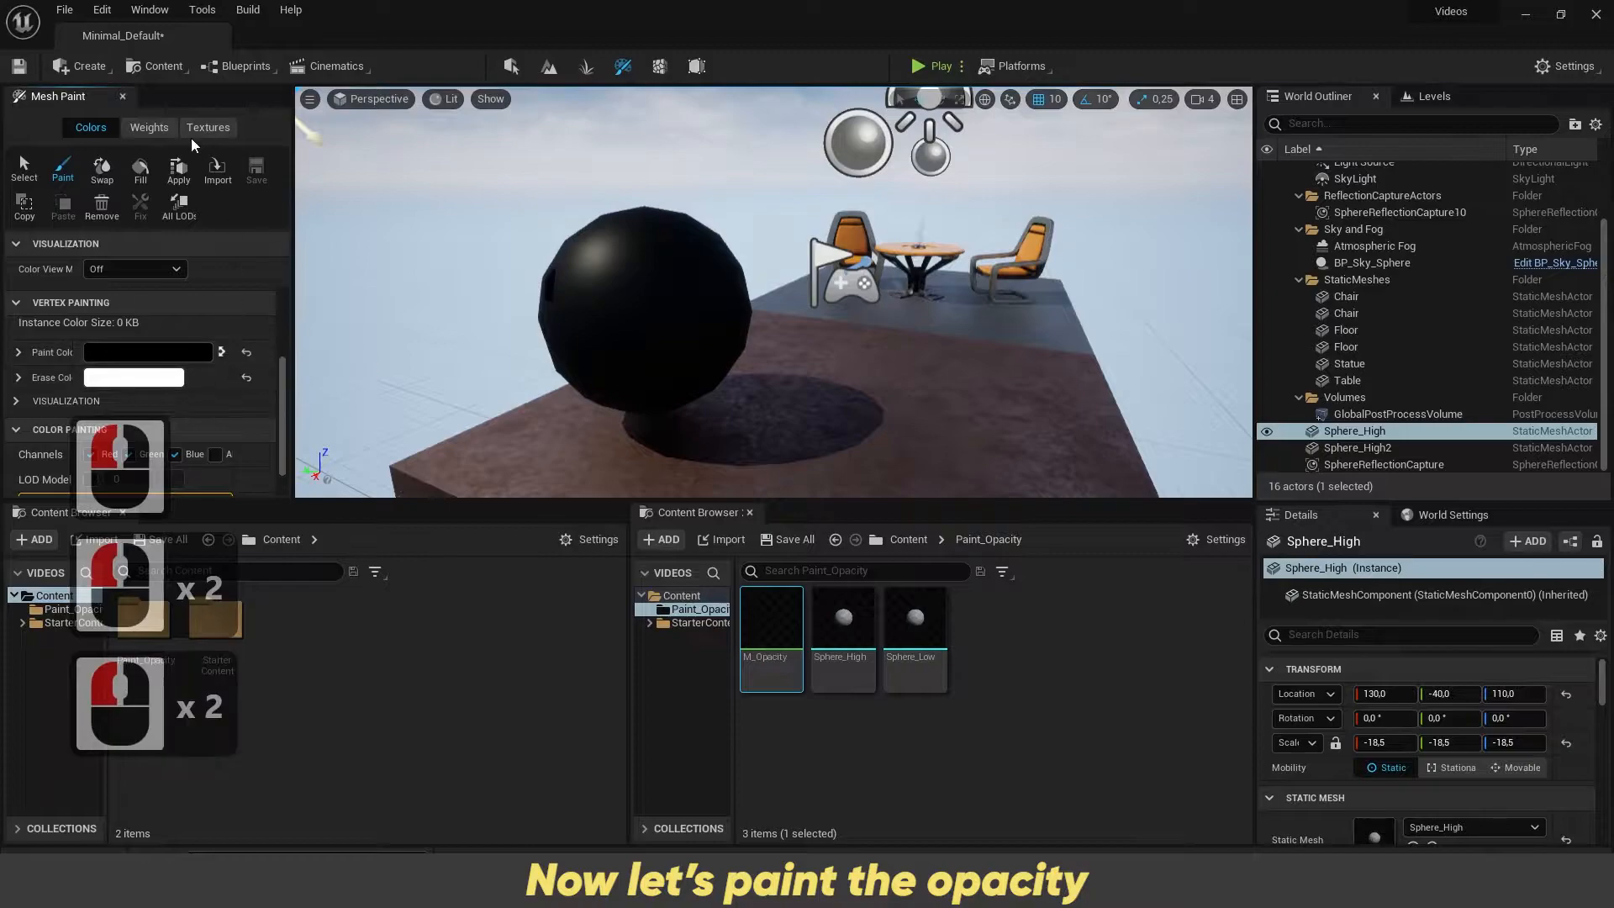
pyautogui.click(141, 178)
pyautogui.click(221, 351)
# Step: Paint white over the upper front of the high-poly sphere to cut away its opacity, reactivating Paint before each stroke
pyautogui.click(68, 160)
pyautogui.moveTo(896, 238)
pyautogui.mouseDown()
pyautogui.moveTo(863, 267)
pyautogui.moveTo(882, 301)
pyautogui.moveTo(864, 264)
pyautogui.moveTo(851, 278)
pyautogui.moveTo(884, 217)
pyautogui.mouseUp()
pyautogui.click(66, 166)
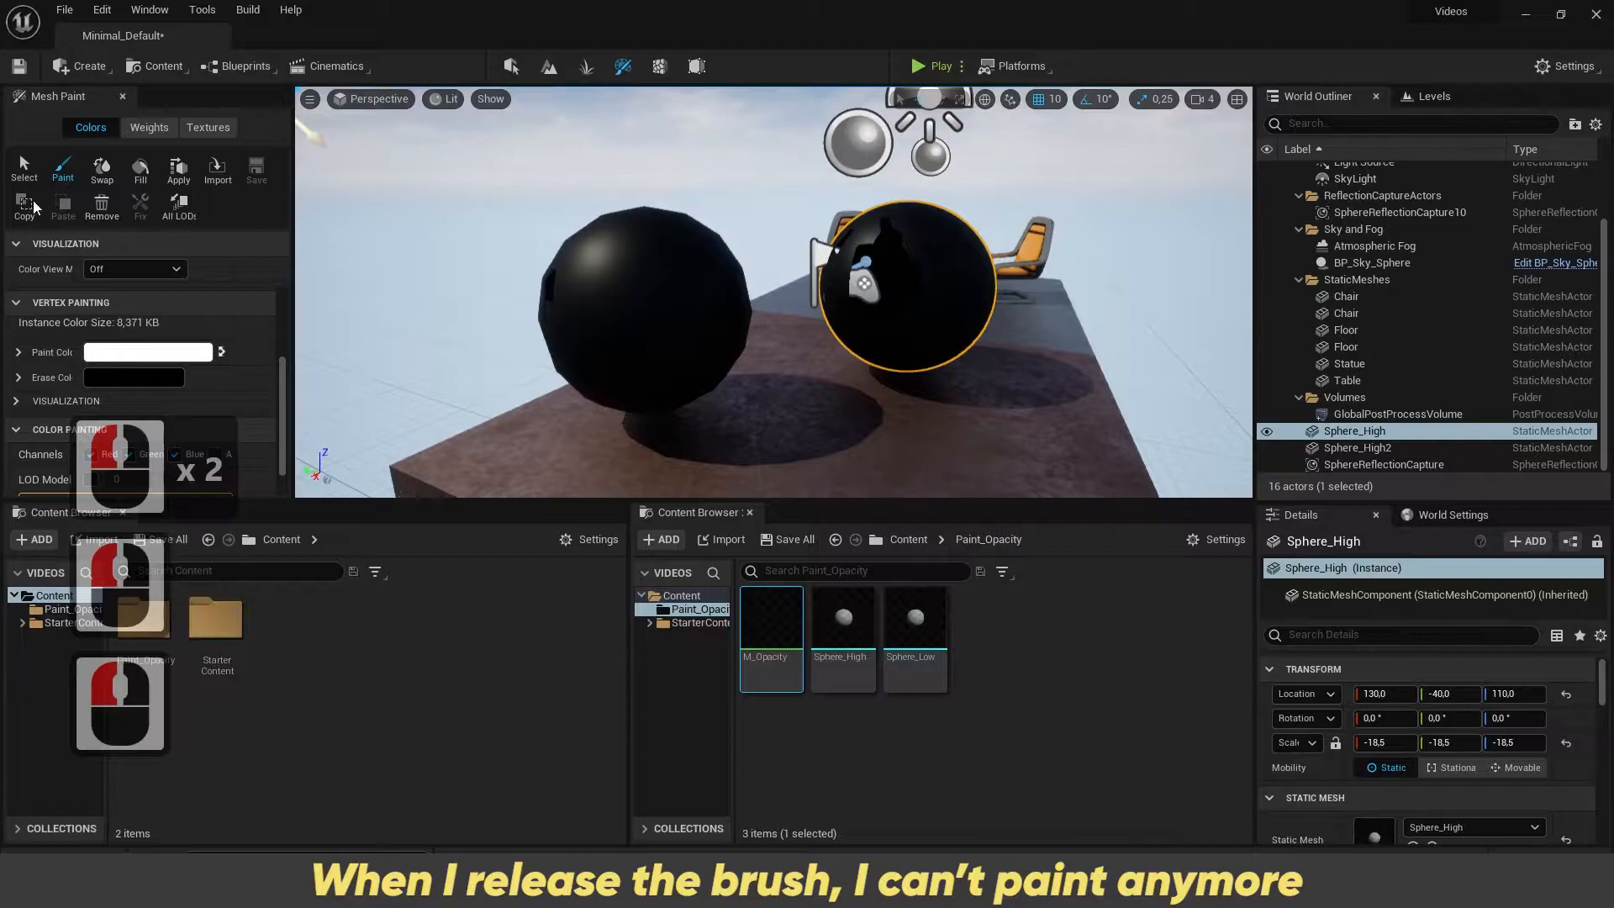
pyautogui.click(63, 167)
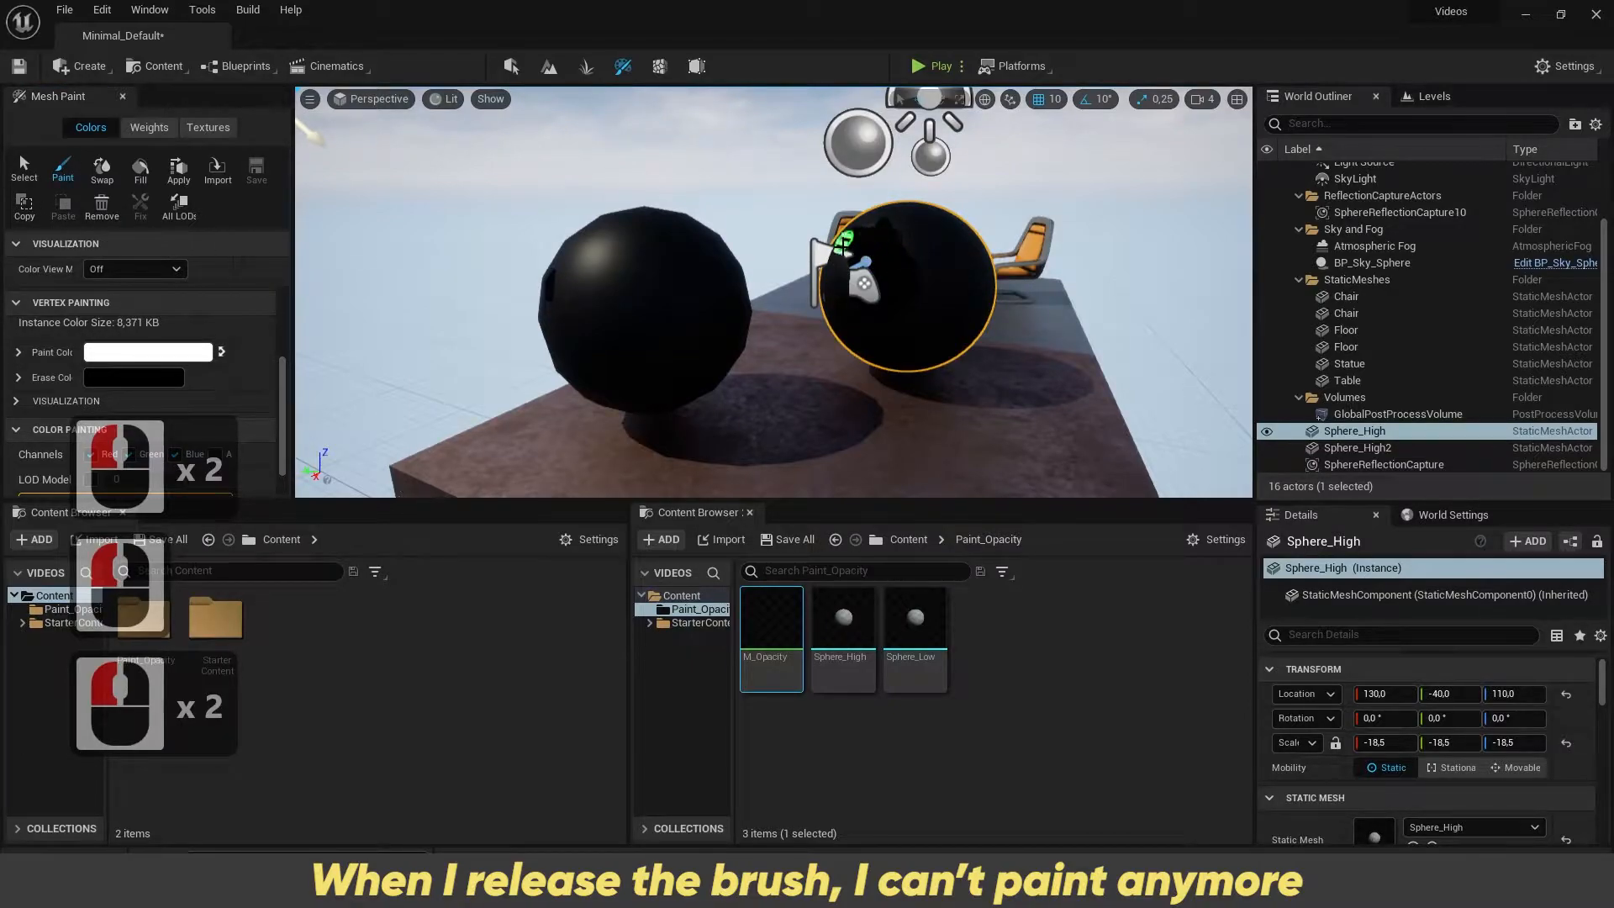
pyautogui.moveTo(872, 310); pyautogui.dragTo(890, 317, button='right')
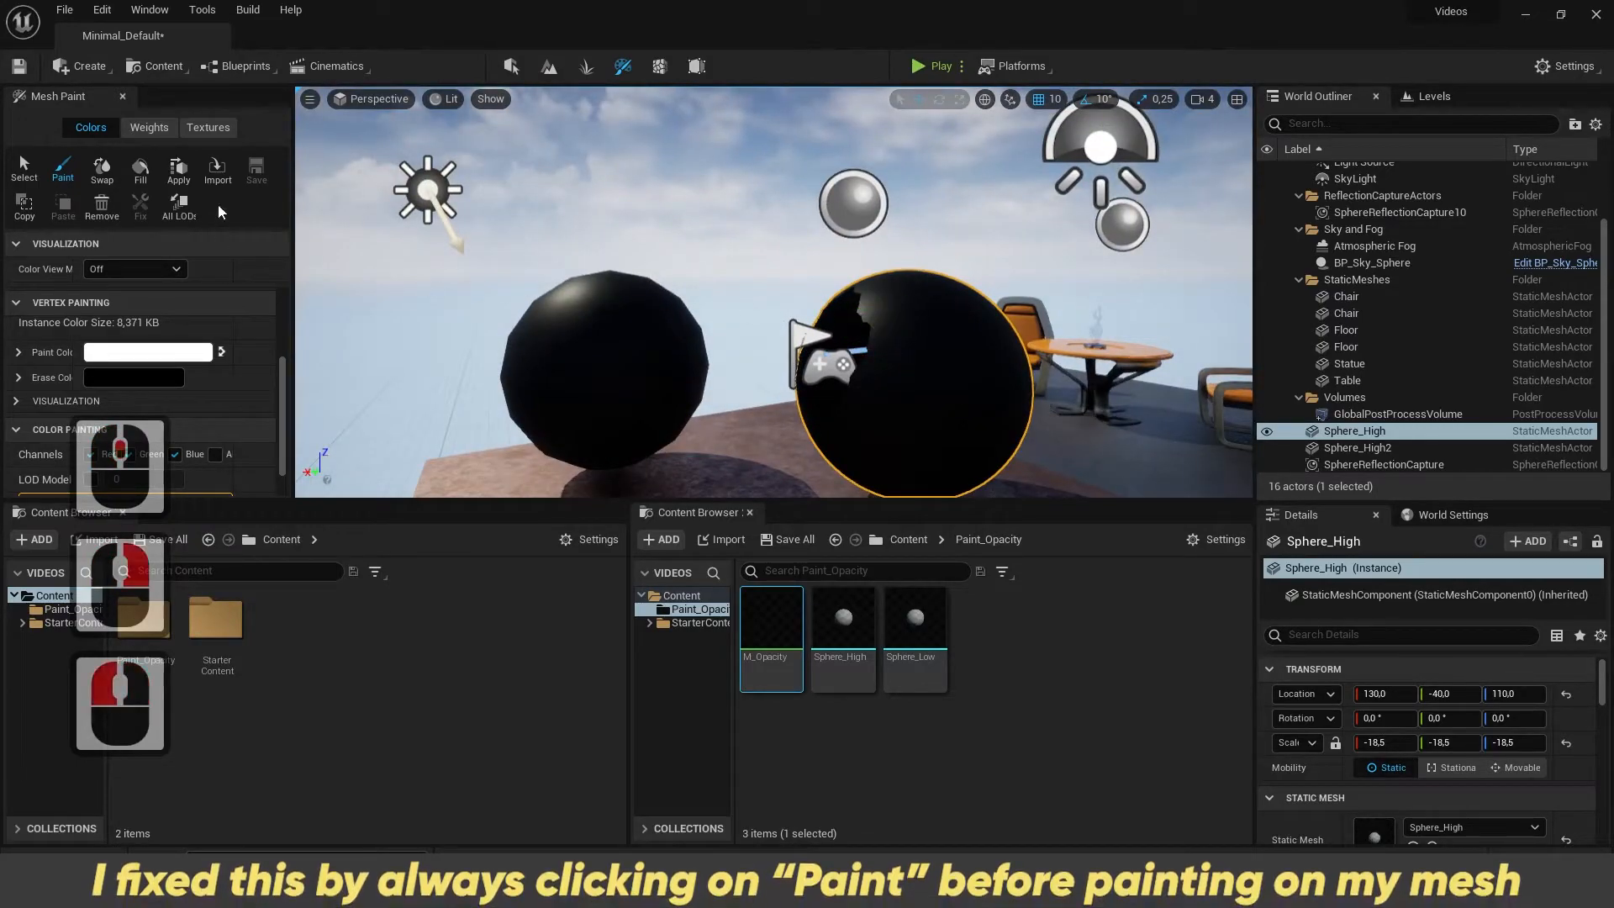
pyautogui.click(72, 170)
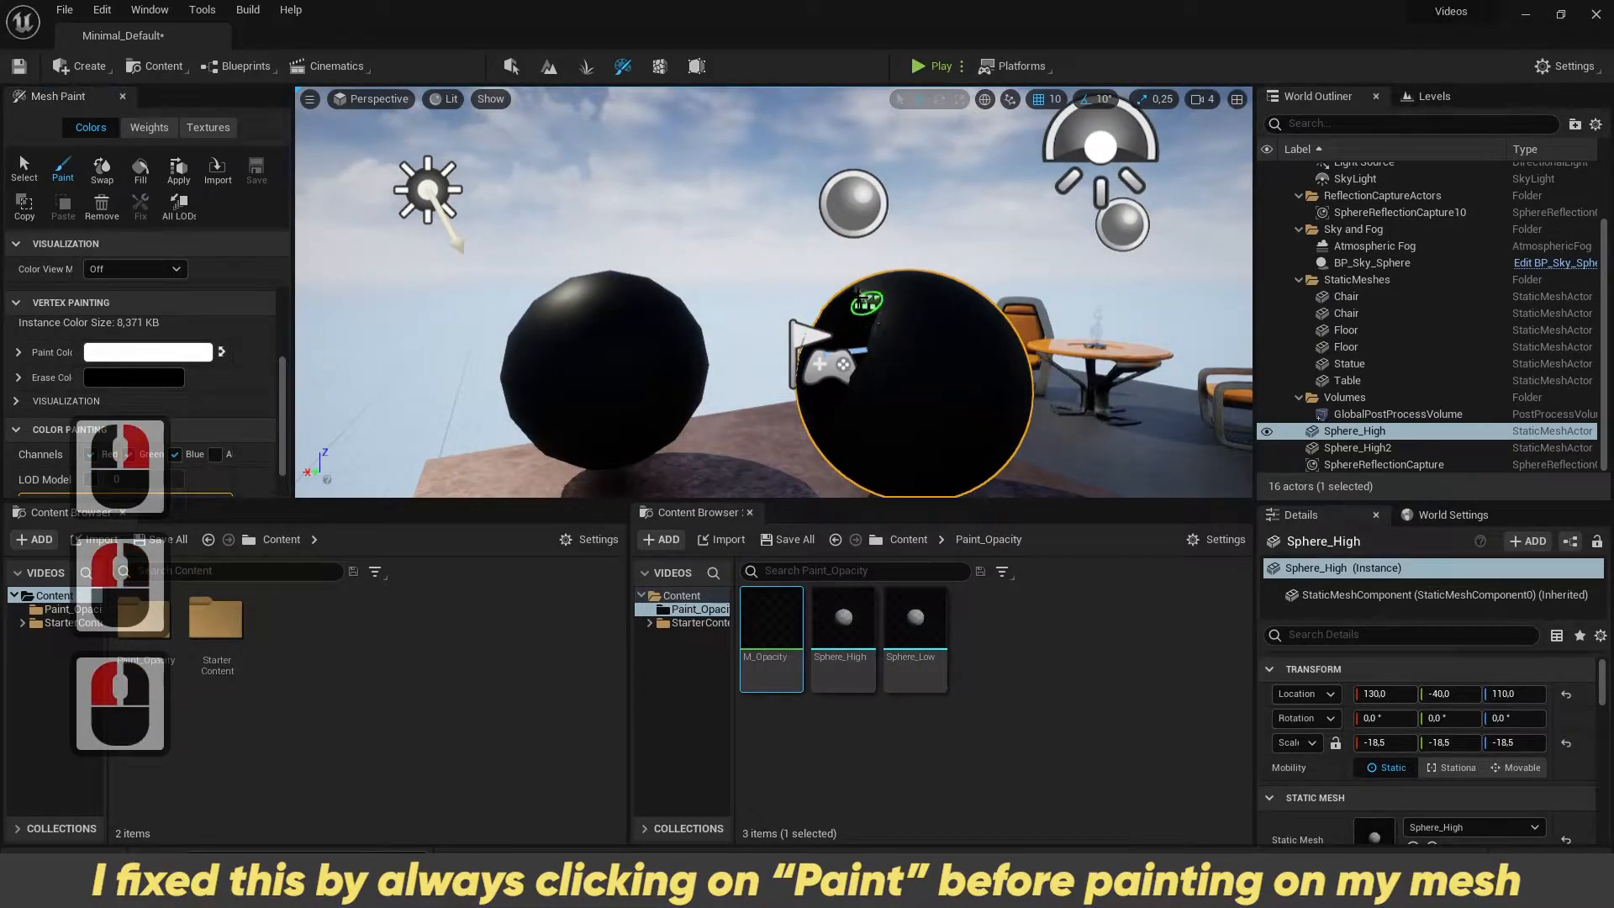
pyautogui.moveTo(892, 319); pyautogui.dragTo(883, 371)
pyautogui.moveTo(883, 370); pyautogui.dragTo(816, 361, button='right')
pyautogui.moveTo(816, 362); pyautogui.dragTo(773, 358, button='middle')
# Step: Select the low-poly sphere and paint white on its upper side in Mesh Paint mode to cut away its opacity
pyautogui.click(512, 67)
pyautogui.click(668, 336)
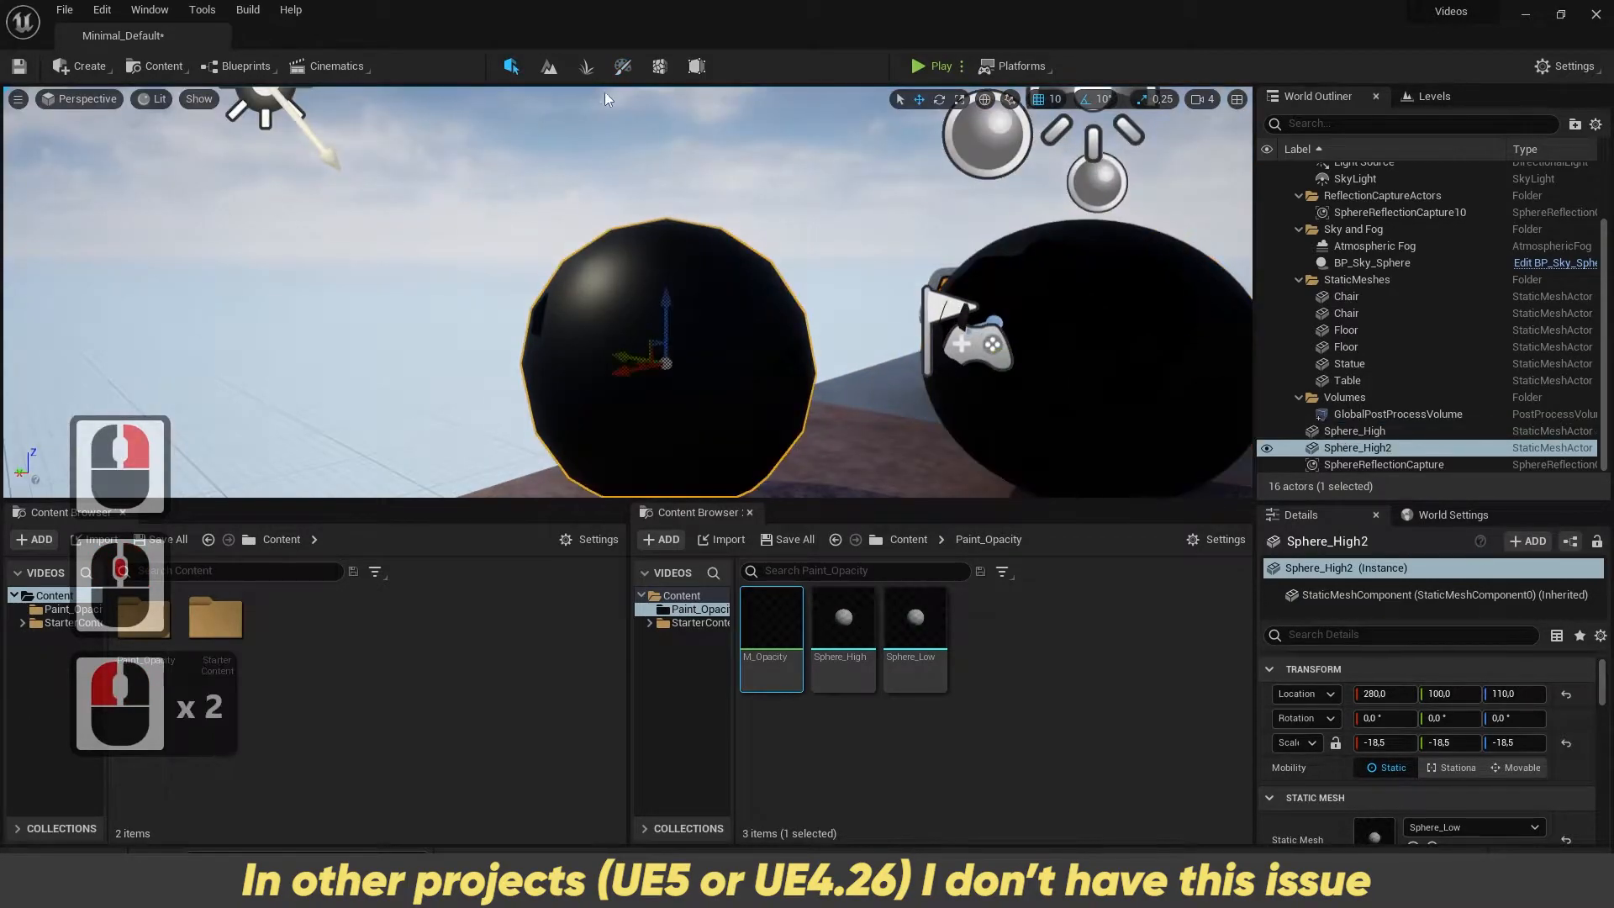
pyautogui.click(623, 67)
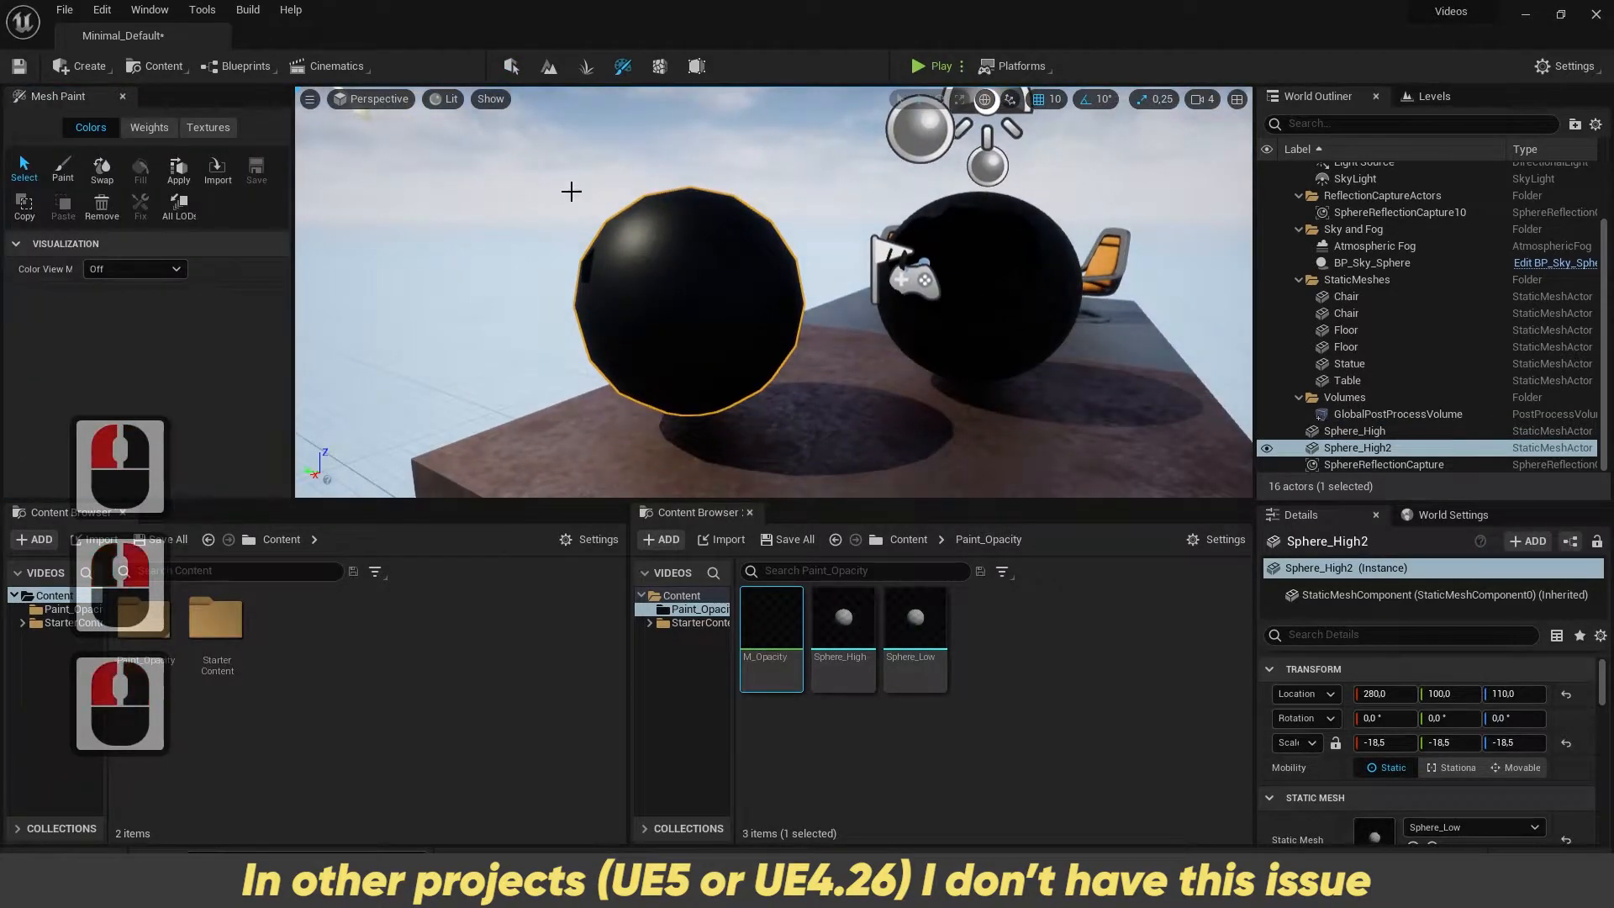
pyautogui.click(64, 169)
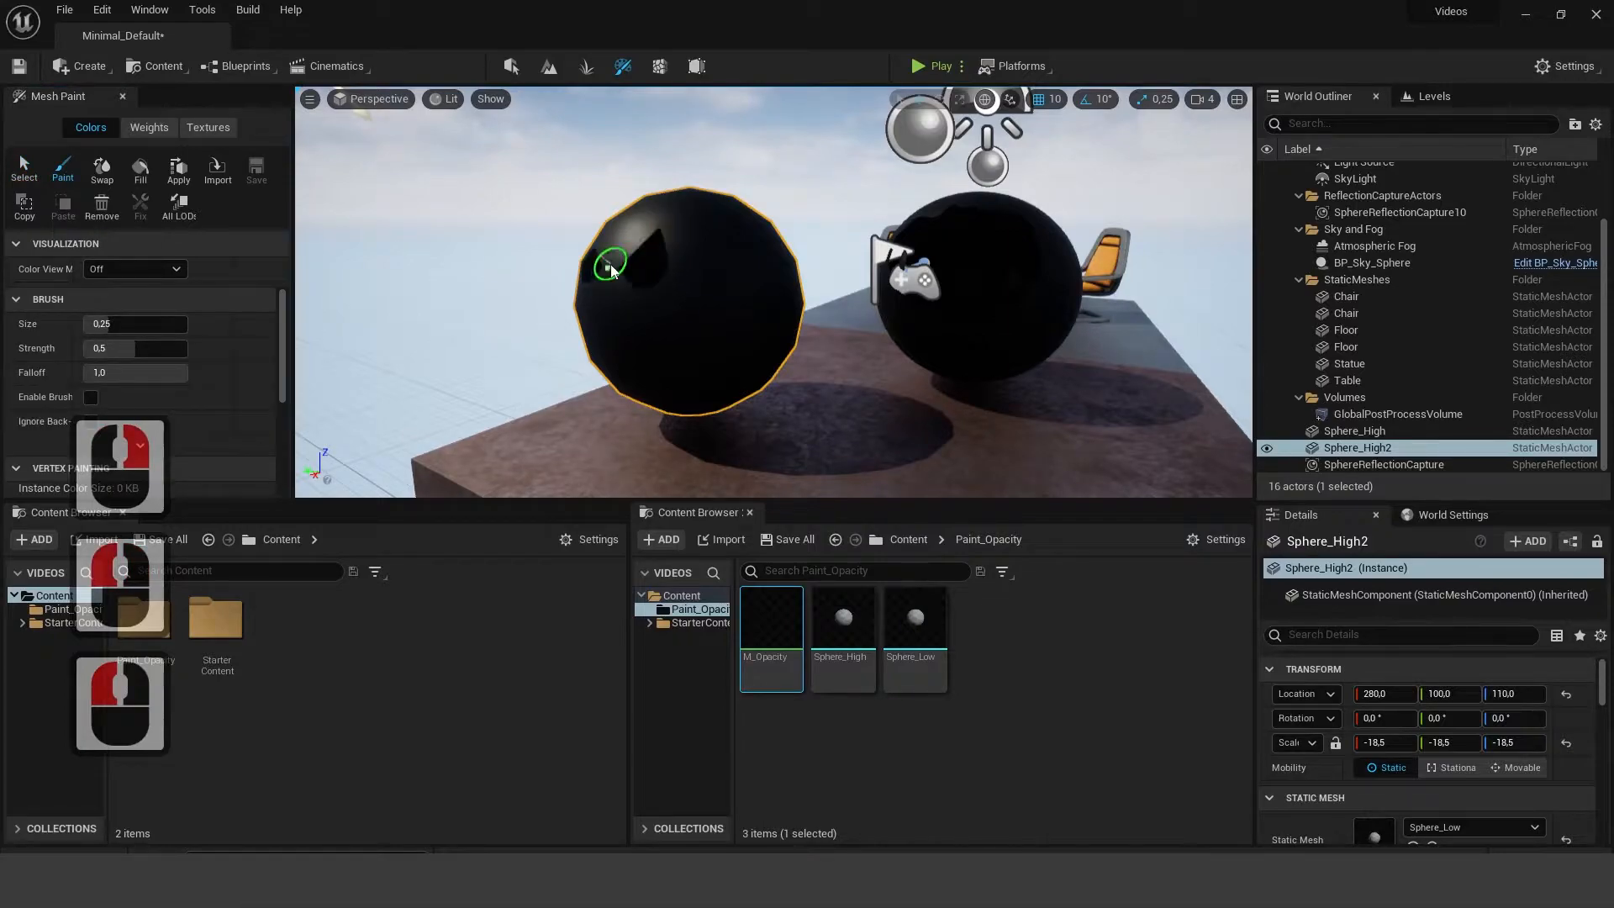
pyautogui.scroll(-5, 673, 235)
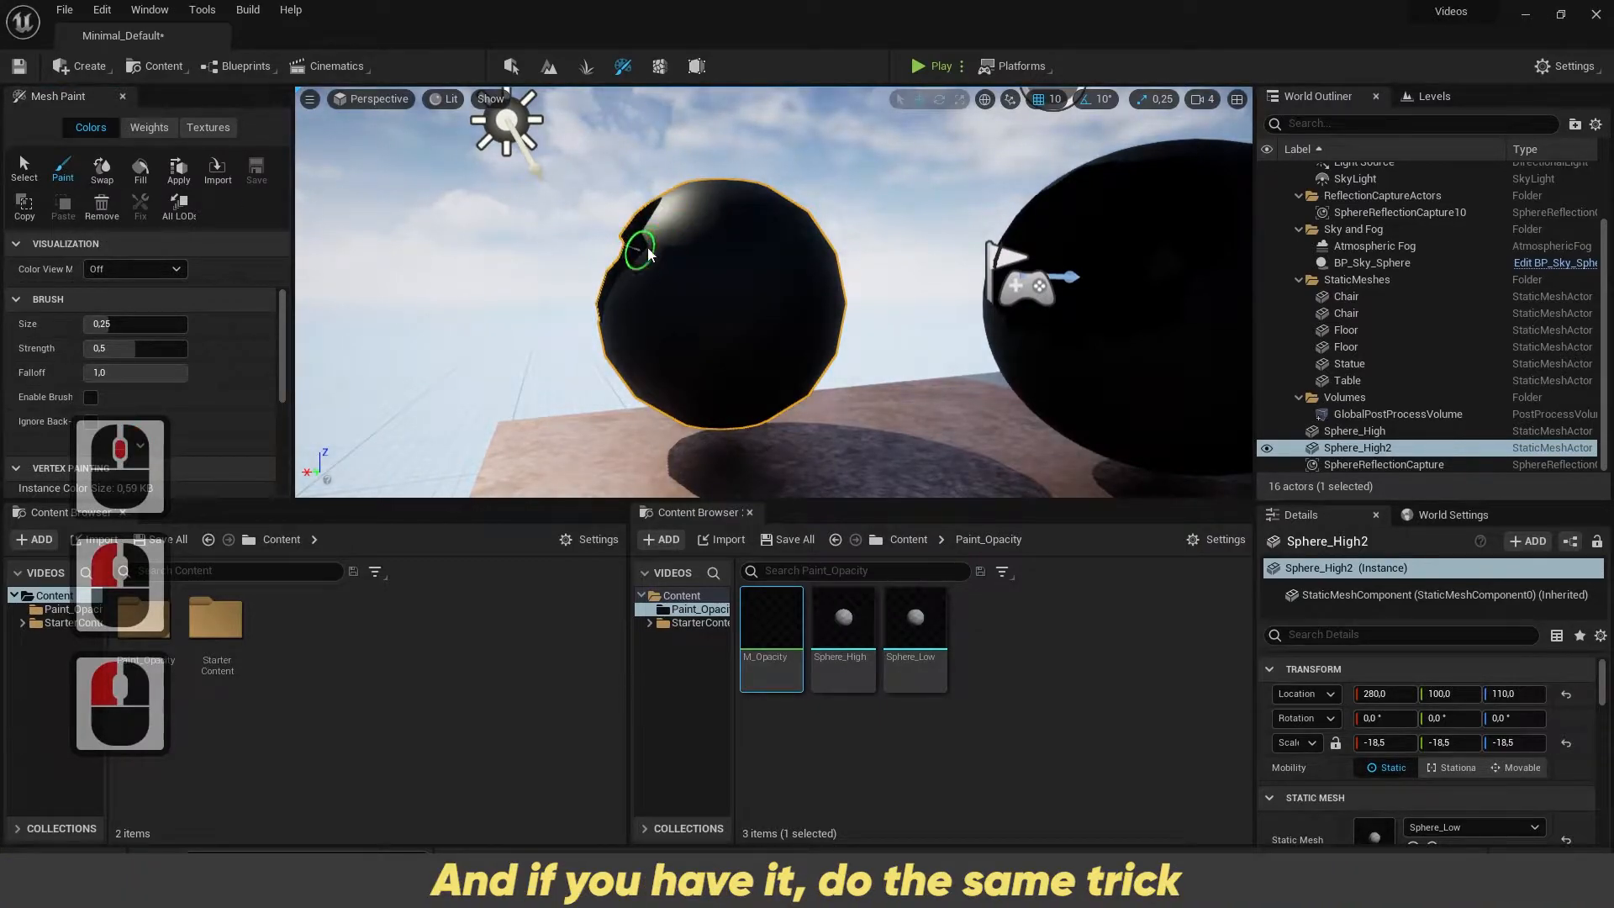
pyautogui.scroll(5, 698, 227)
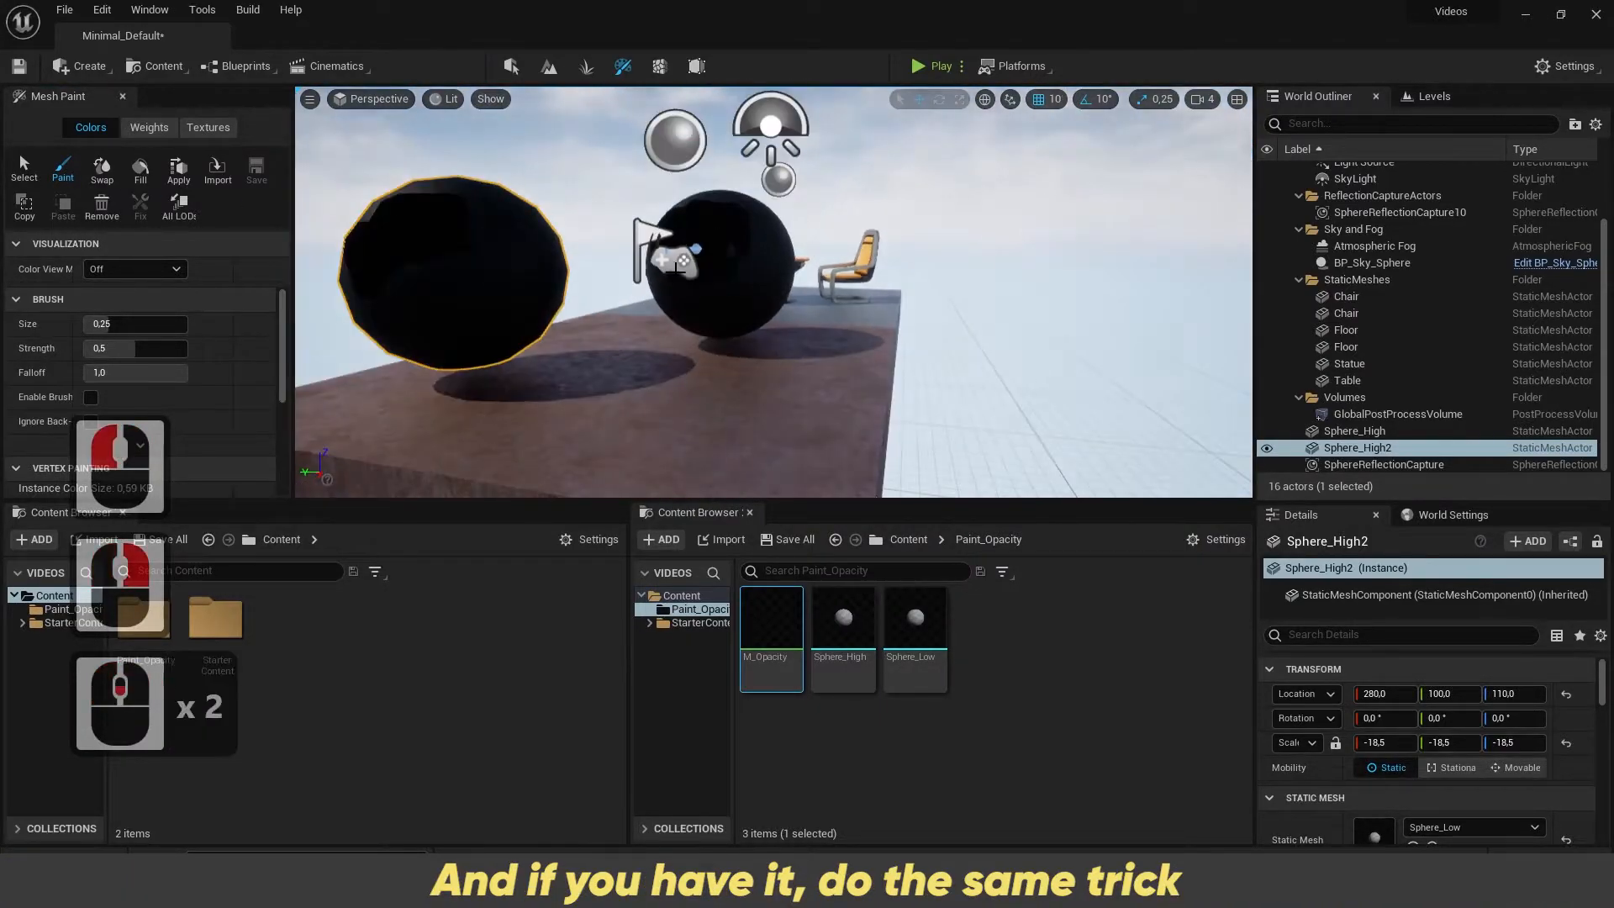
pyautogui.scroll(-3, 580, 345)
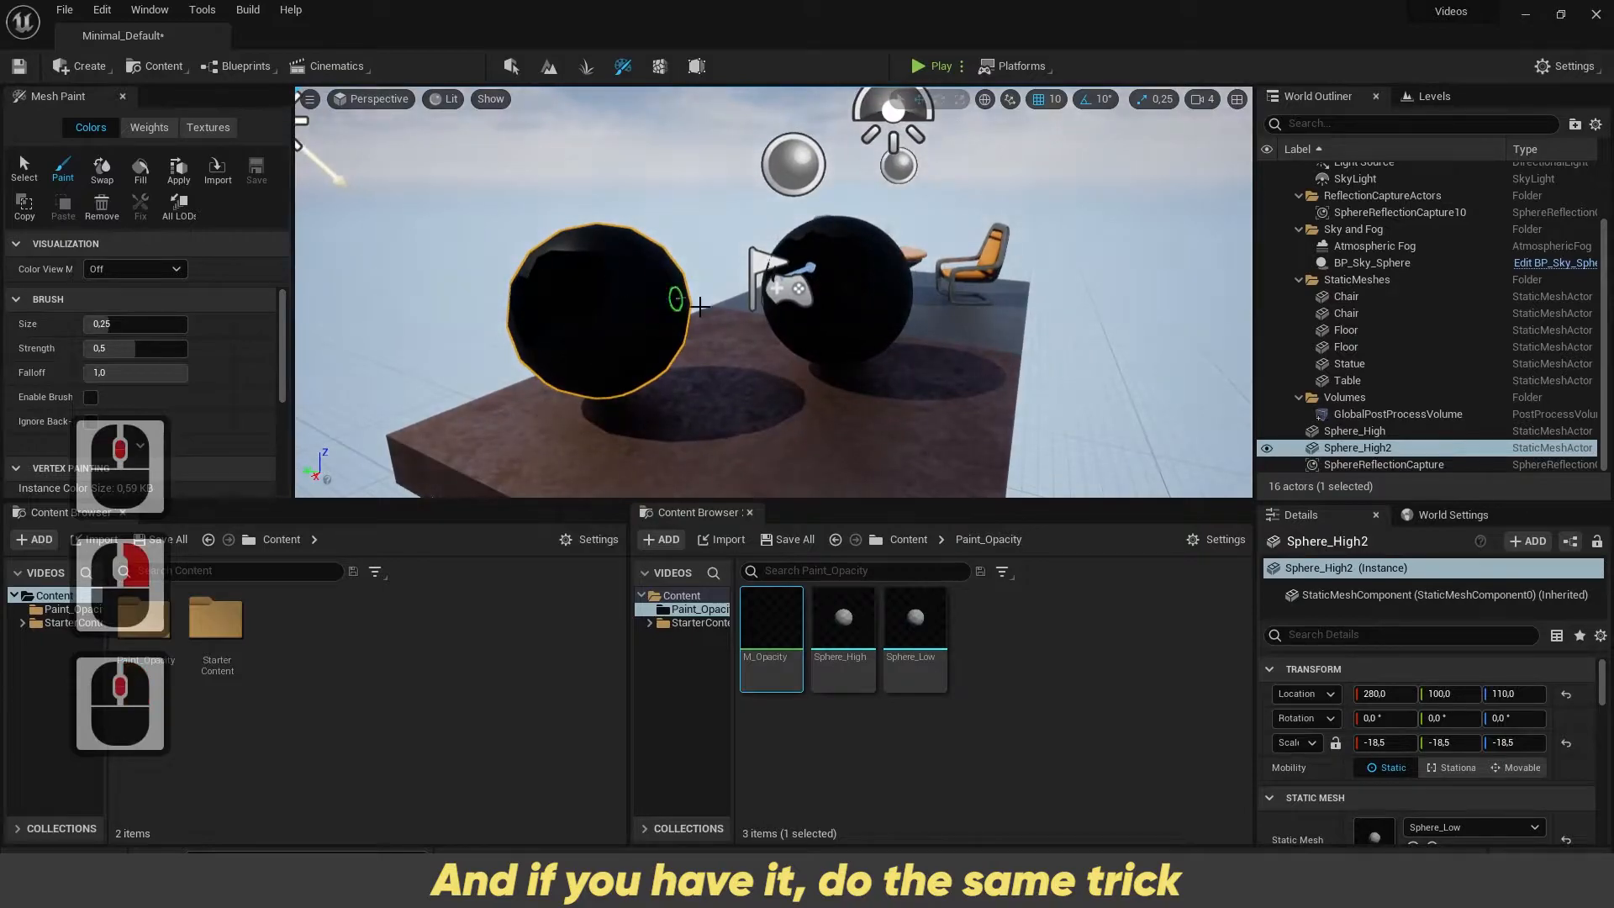
# Step: Return to Selection mode and duplicate the M_Opacity material as M_Opacity2
pyautogui.moveTo(622, 280); pyautogui.dragTo(635, 269, button='right')
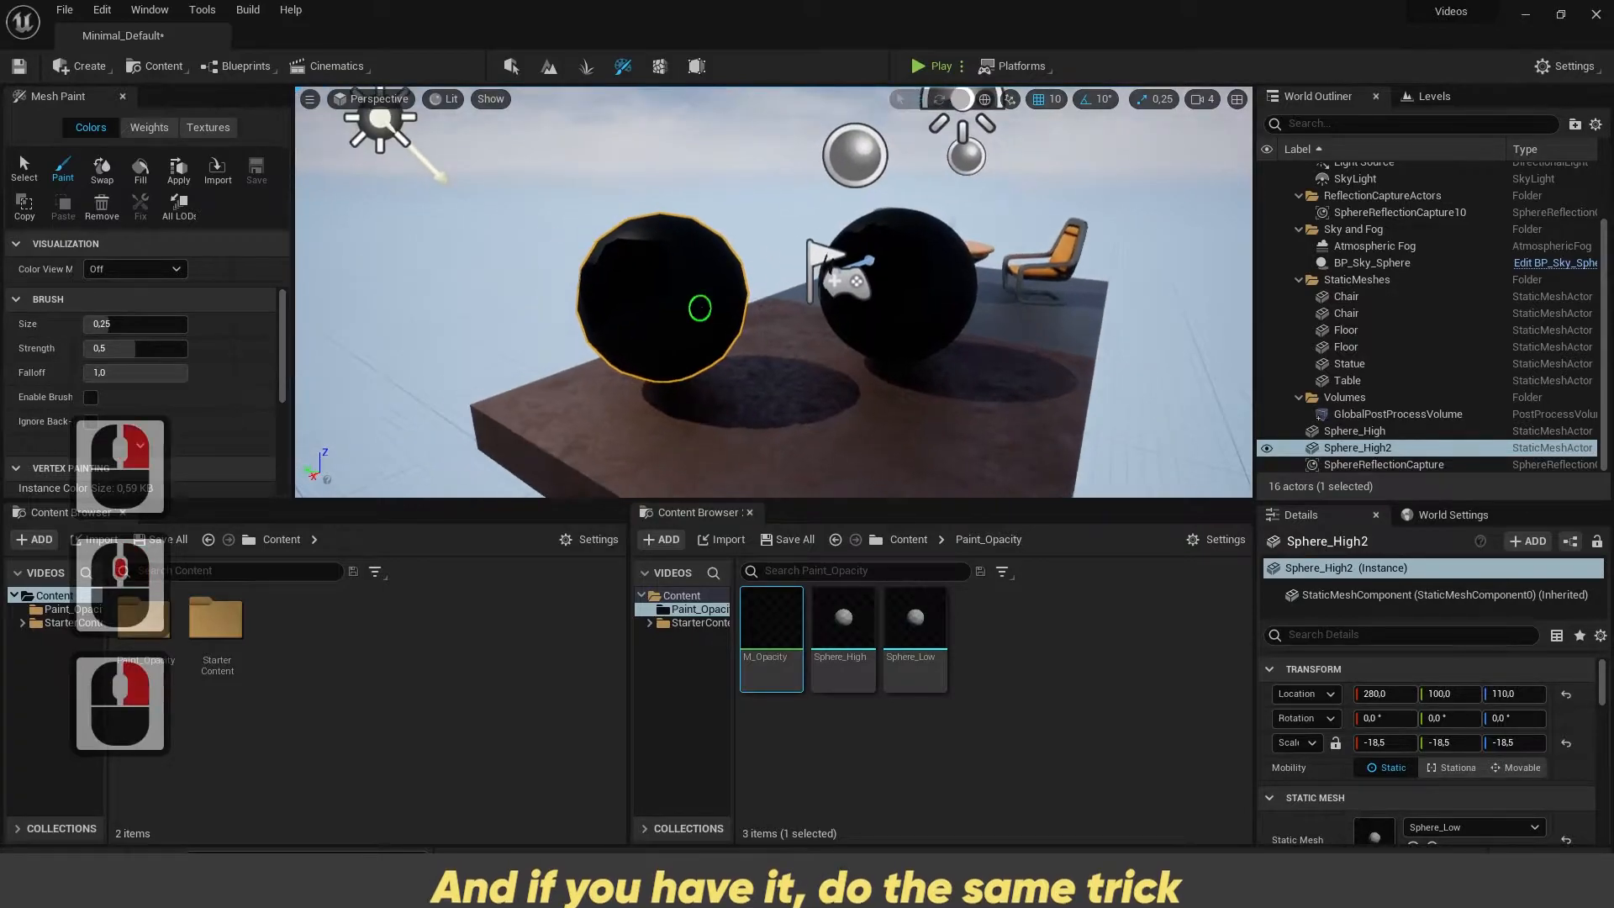
pyautogui.click(513, 67)
pyautogui.scroll(4, 626, 290)
pyautogui.scroll(-3, 626, 290)
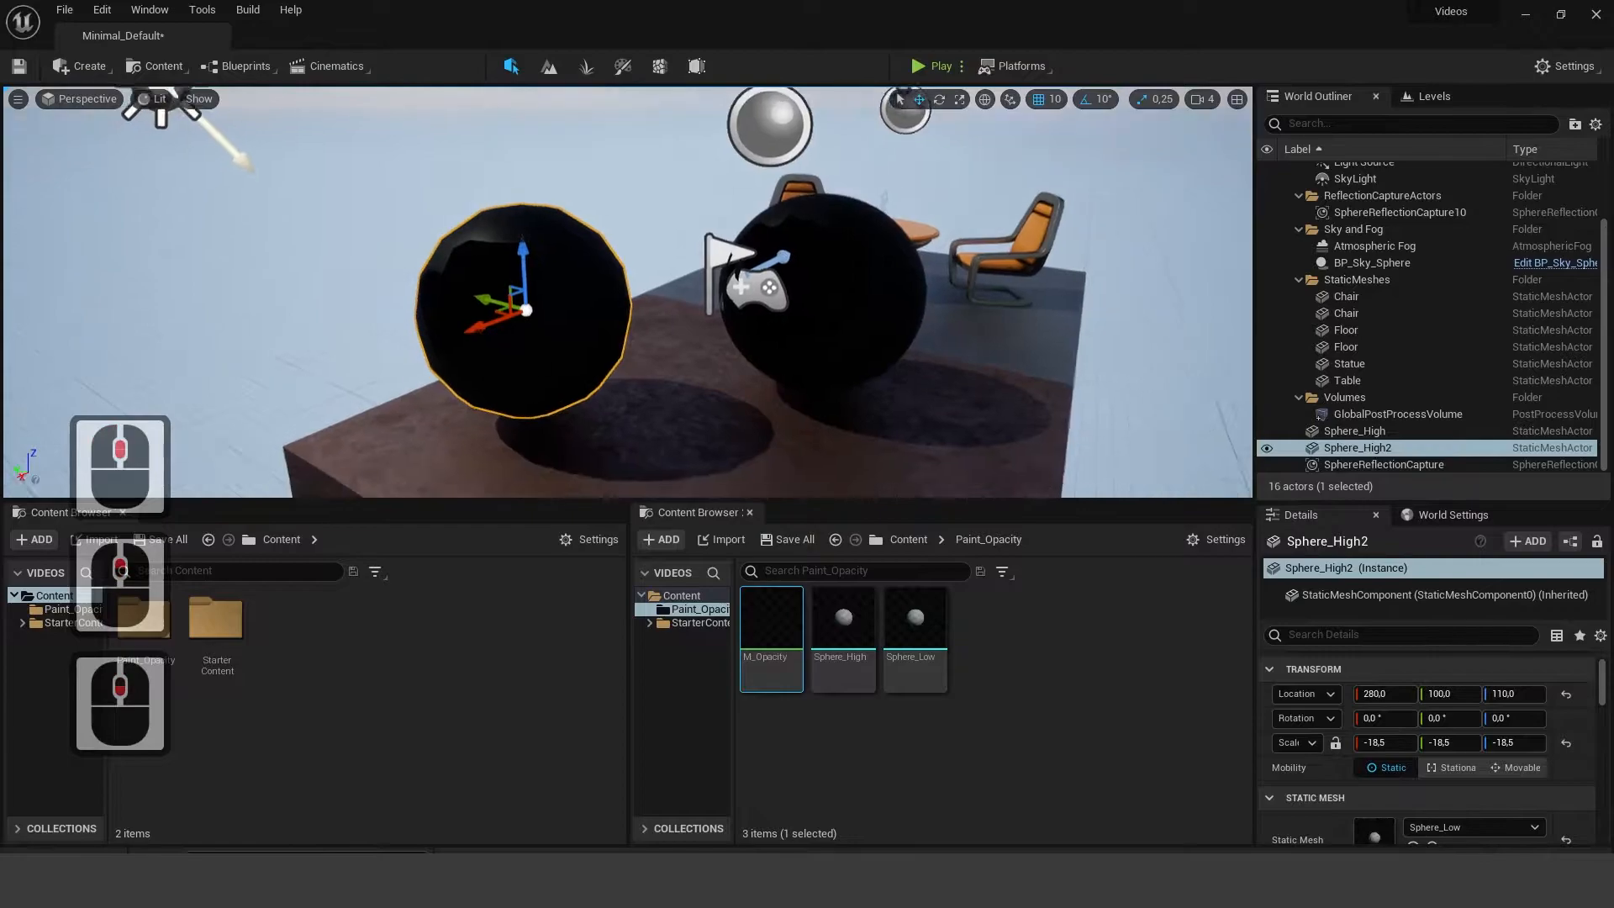
pyautogui.rightClick(775, 640)
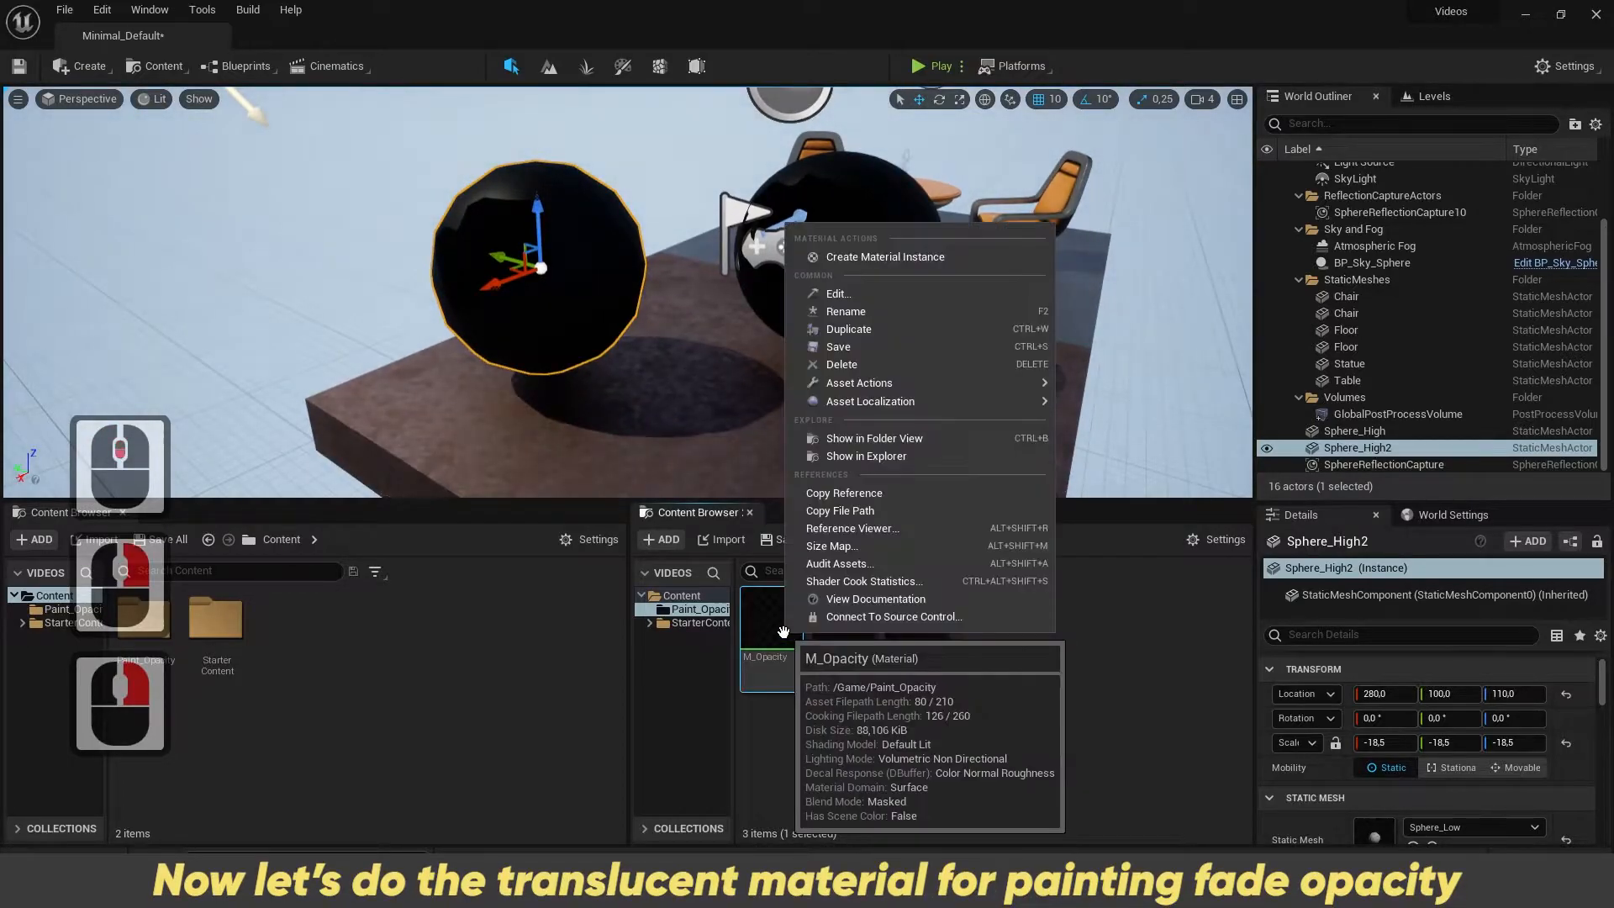
pyautogui.click(925, 313)
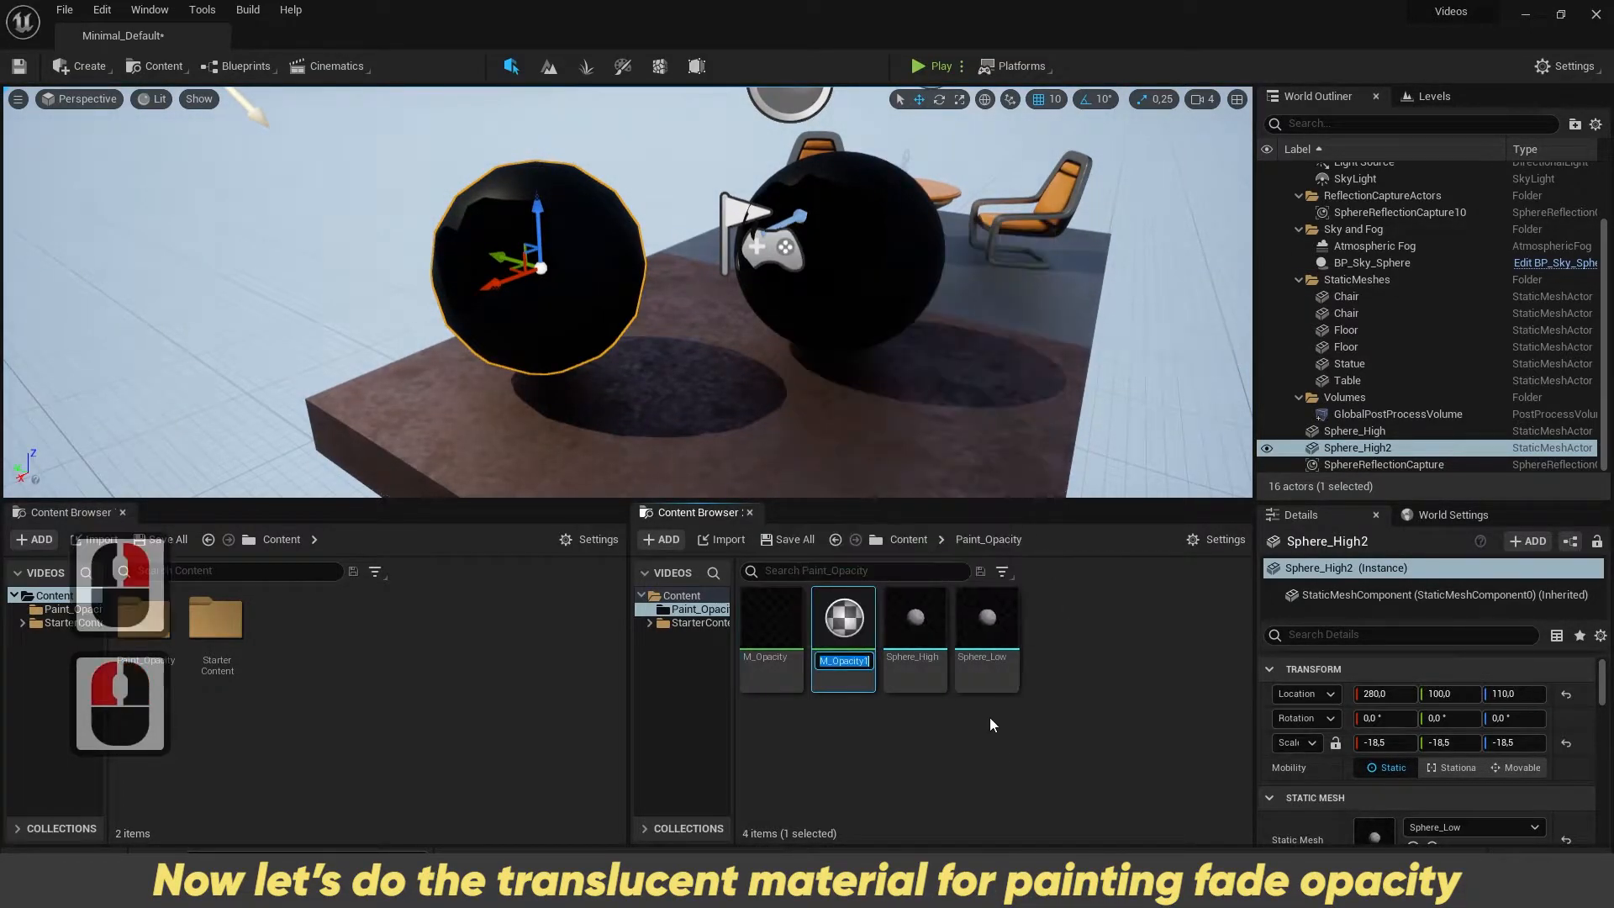
pyautogui.press('Right')
pyautogui.press('BackSpace')
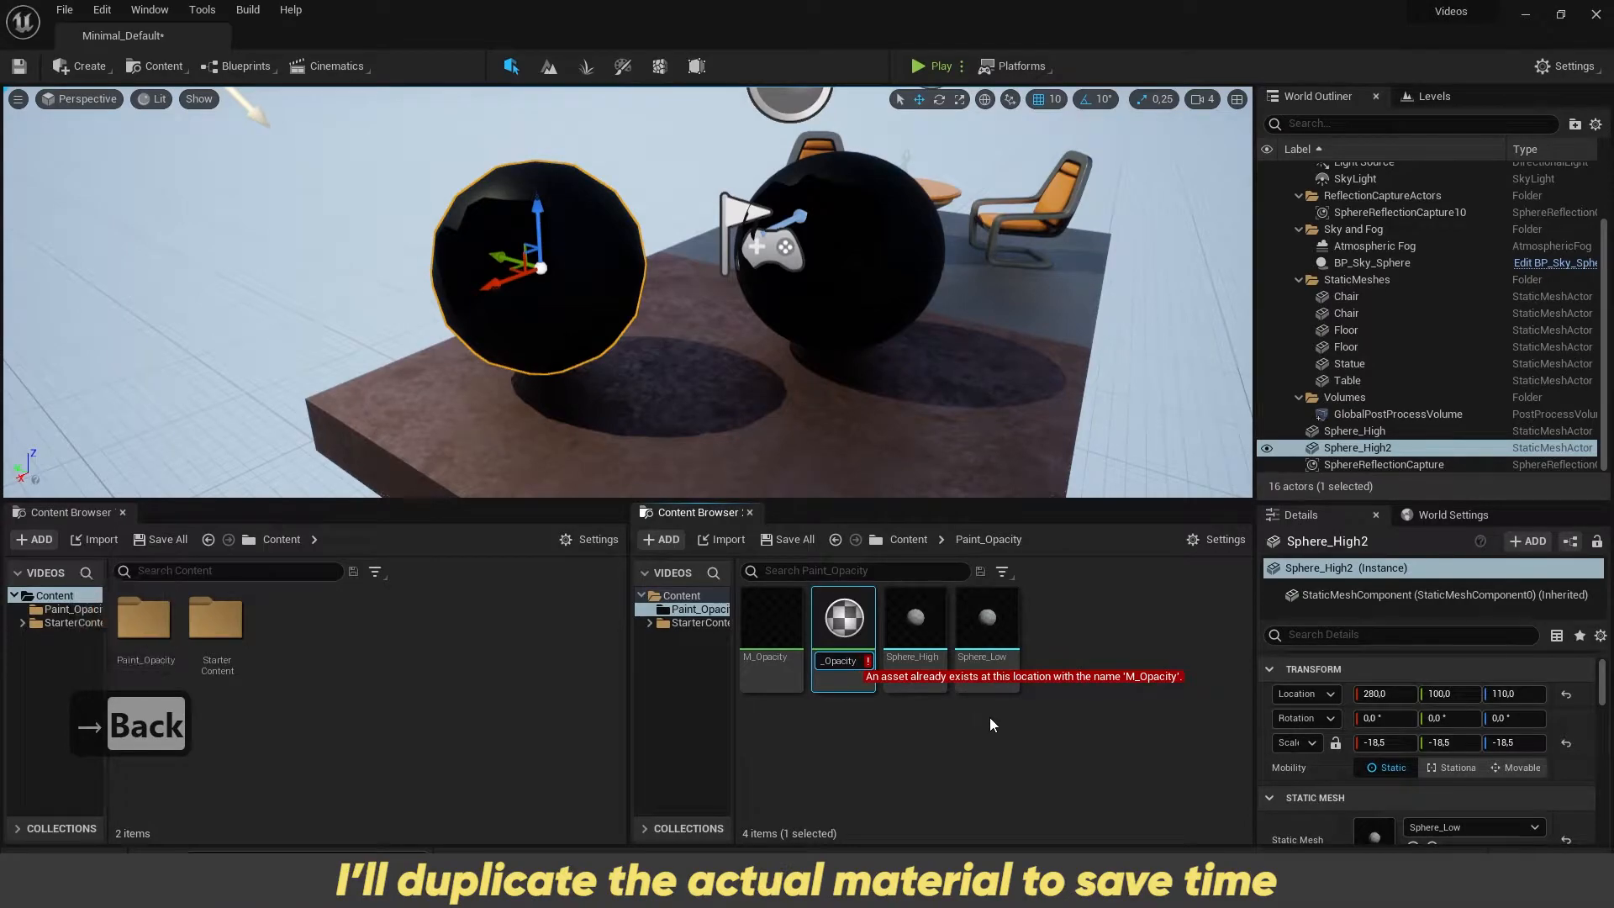
pyautogui.write('2')
pyautogui.press('Return')
# Step: Open M_Opacity2 and set its Blend Mode to Translucent
pyautogui.doubleClick(845, 641)
pyautogui.scroll(-1, 998, 446)
pyautogui.moveTo(1106, 382); pyautogui.dragTo(1003, 411, button='right')
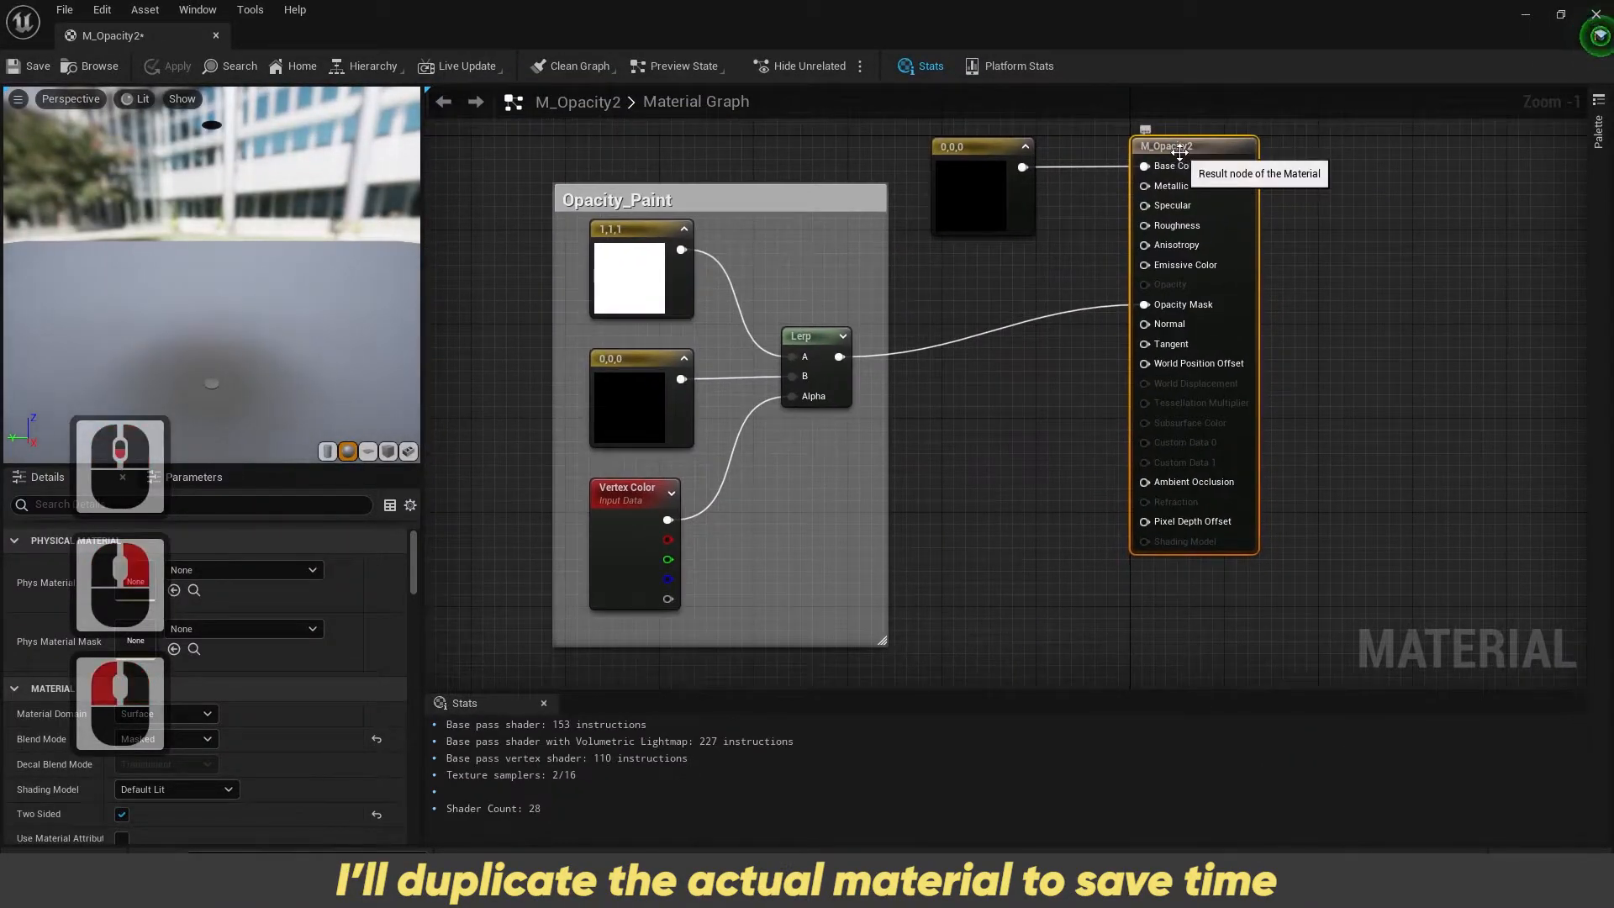
pyautogui.click(190, 740)
pyautogui.click(188, 789)
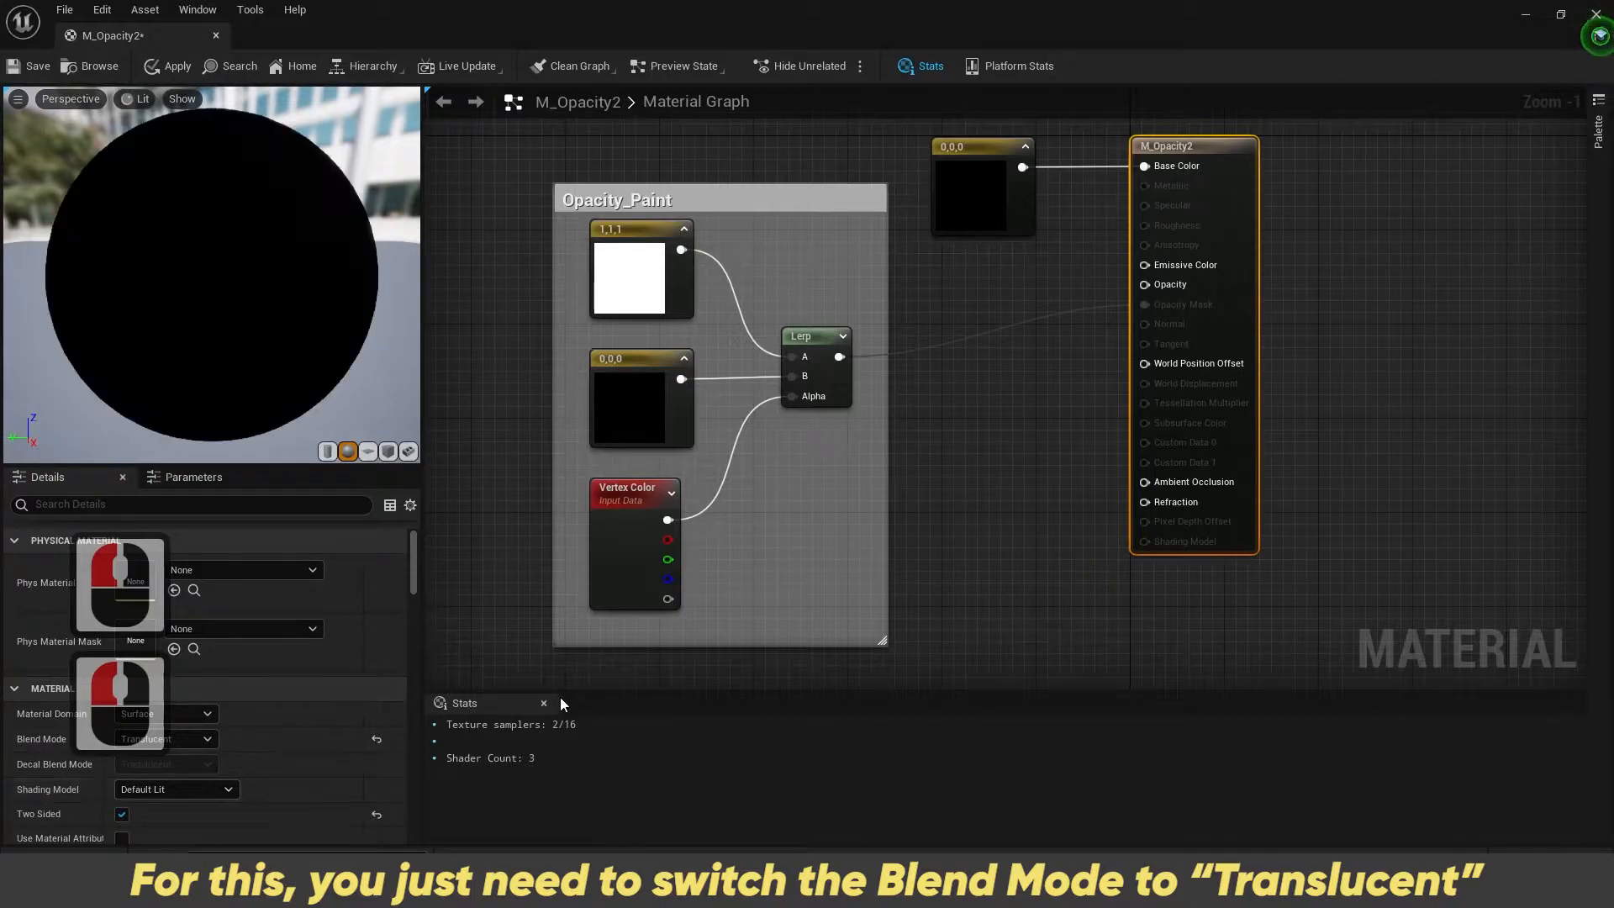
# Step: Connect the Lerp output to Opacity, remove its Opacity Mask link, and save and close M_Opacity2
pyautogui.moveTo(839, 356); pyautogui.dragTo(1147, 296)
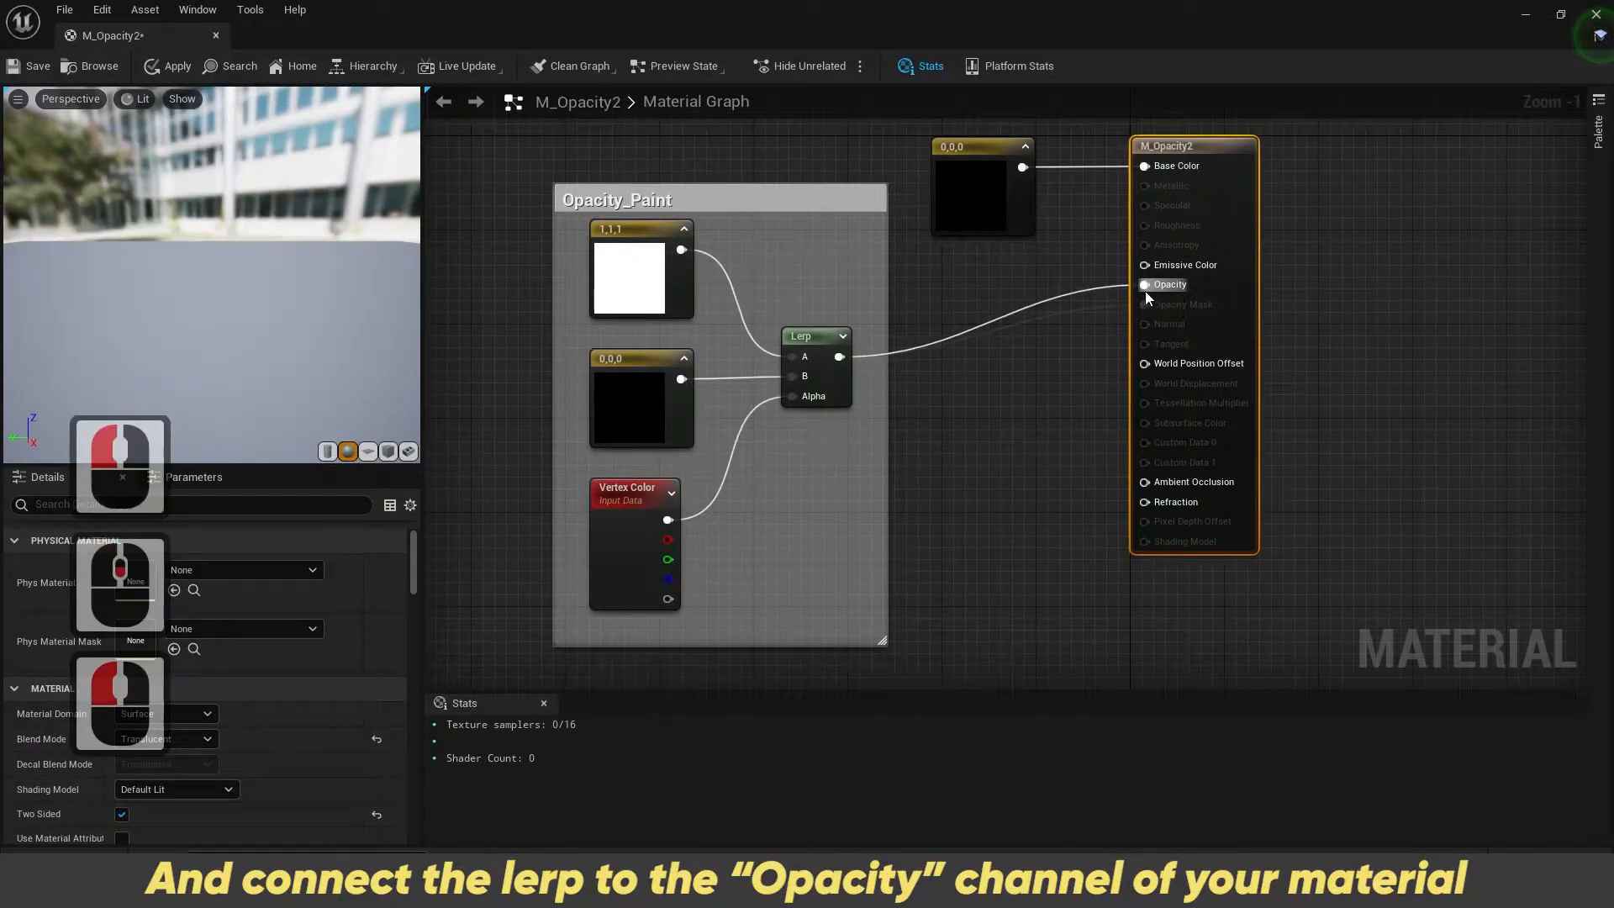
pyautogui.keyDown('alt'); pyautogui.click(1091, 306); pyautogui.keyUp('alt')
pyautogui.click(33, 66)
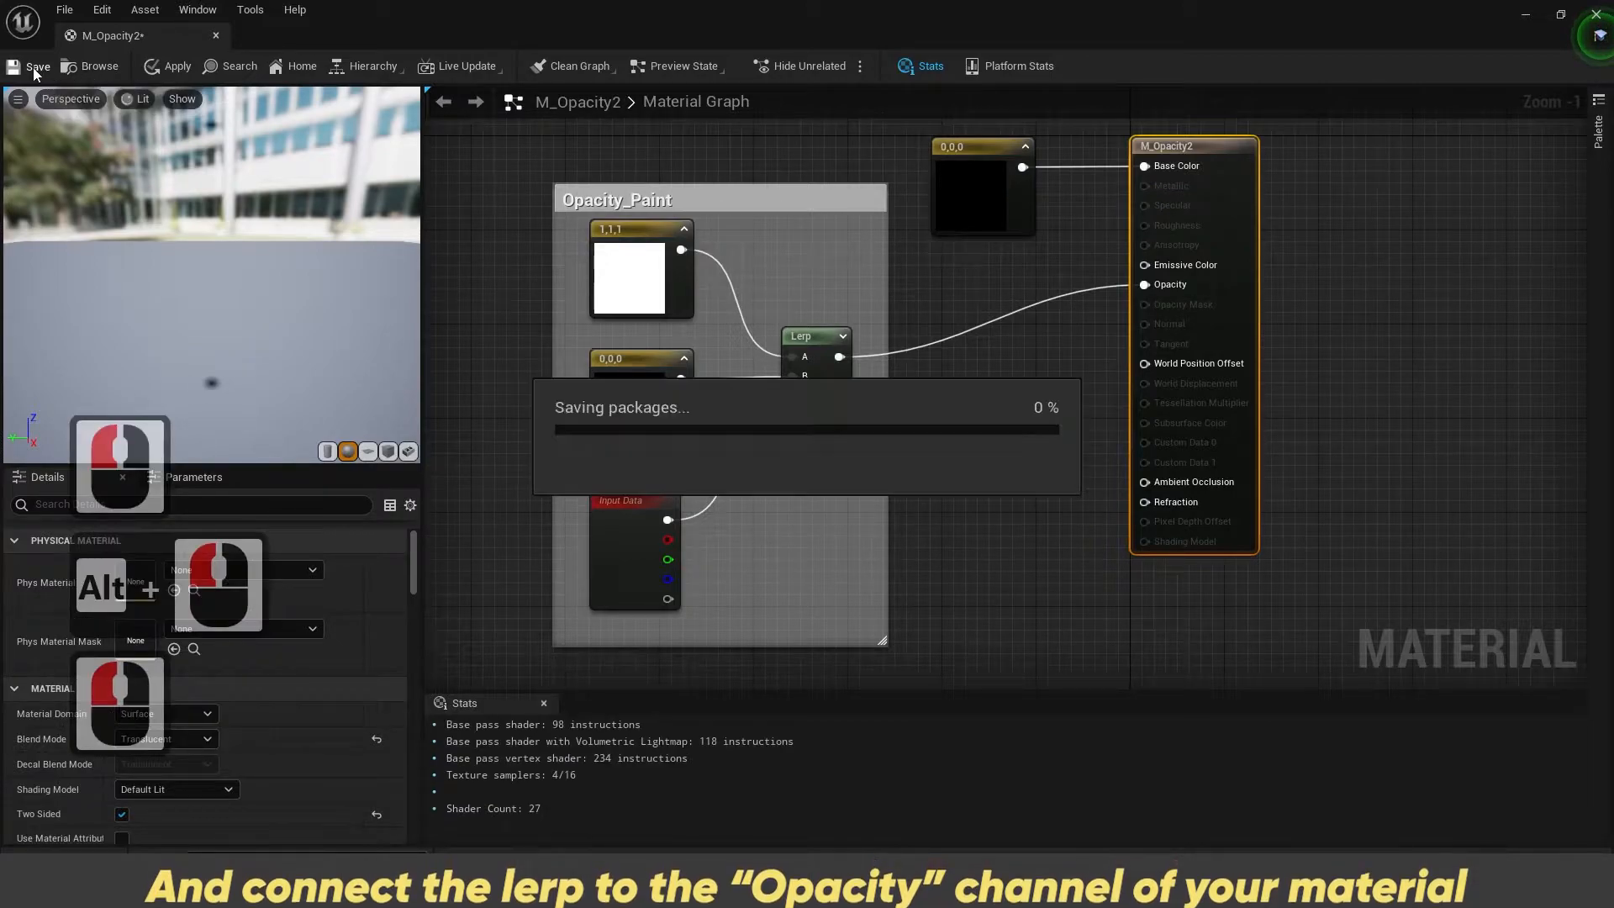
pyautogui.click(217, 35)
# Step: Apply M_Opacity2 to the high-poly sphere and briefly open the material to check it
pyautogui.keyDown('alt'); pyautogui.moveTo(627, 294); pyautogui.dragTo(672, 299); pyautogui.keyUp('alt')
pyautogui.scroll(-4, 673, 299)
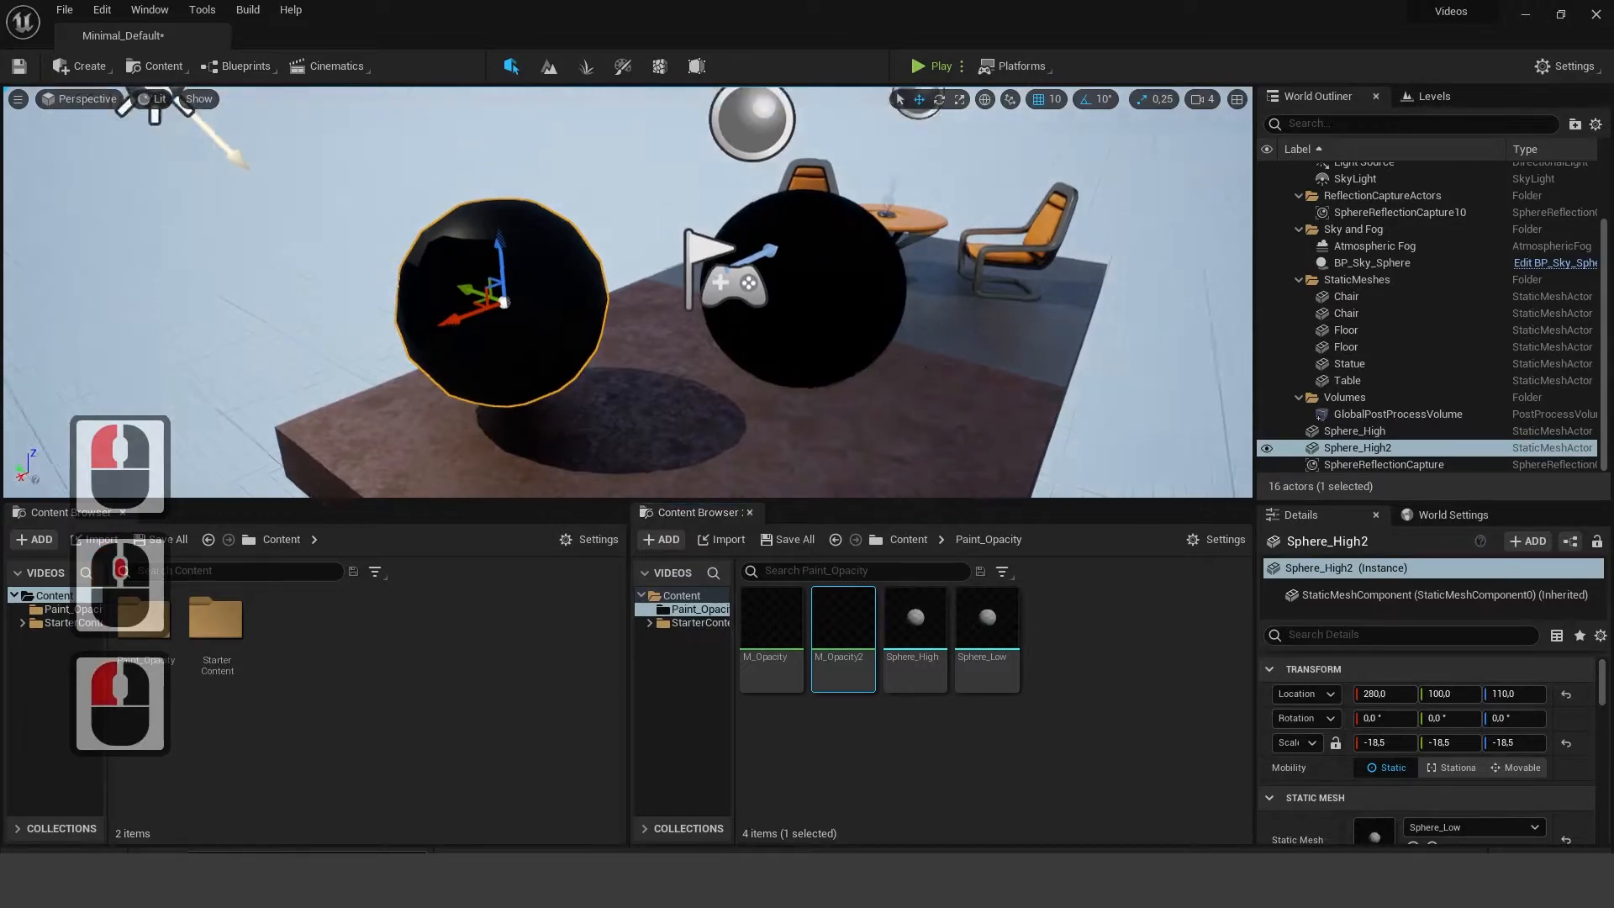
pyautogui.doubleClick(835, 627)
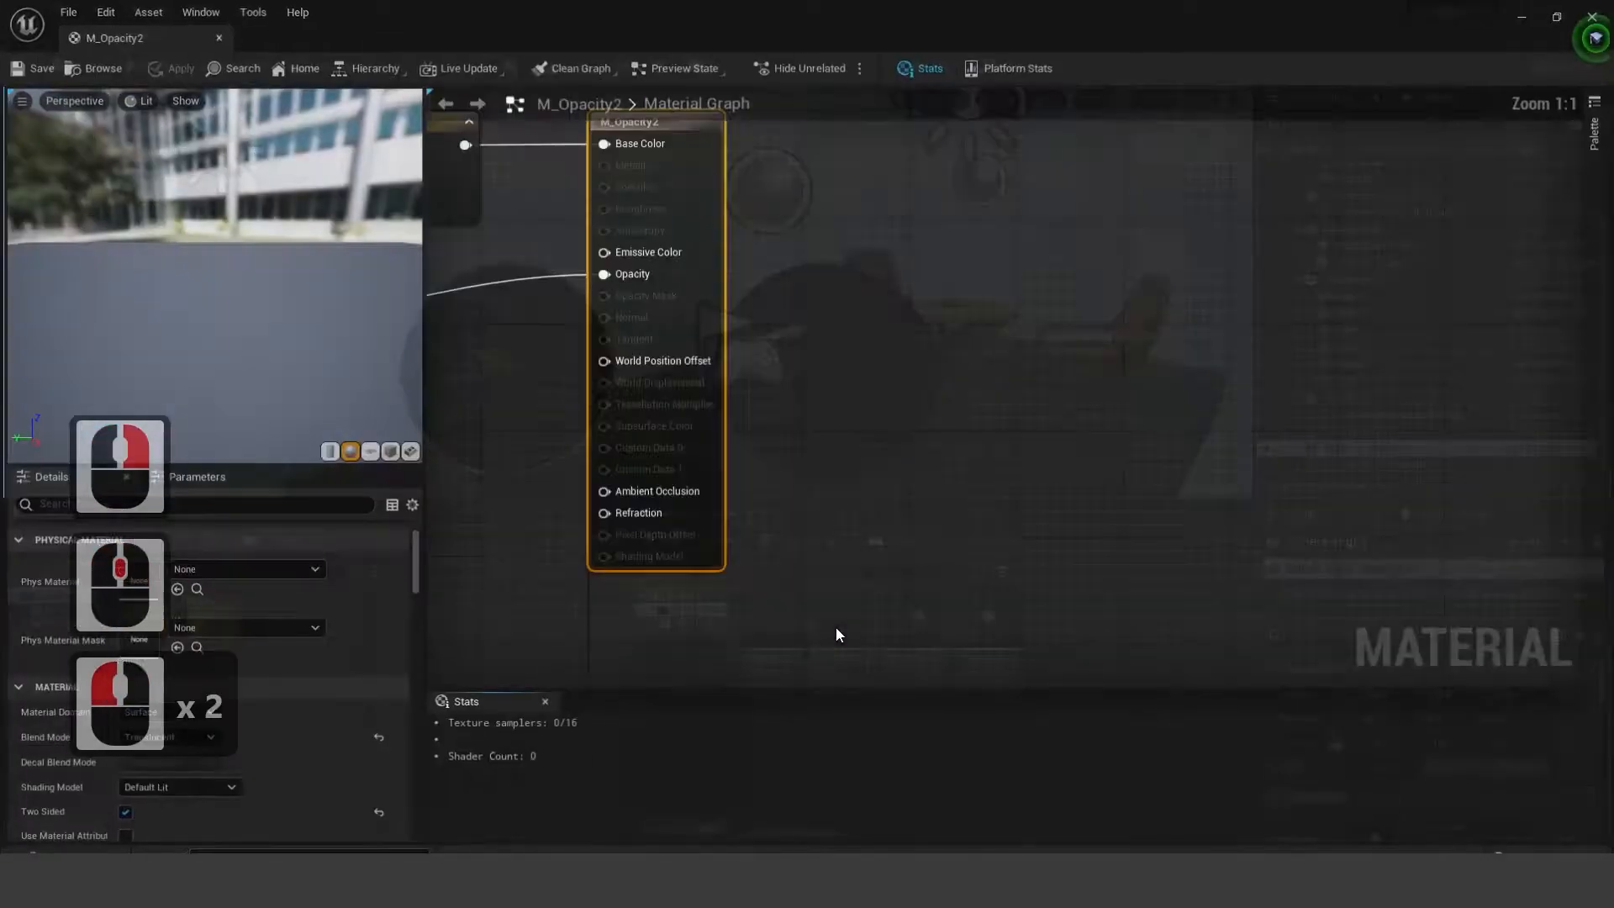
pyautogui.click(216, 36)
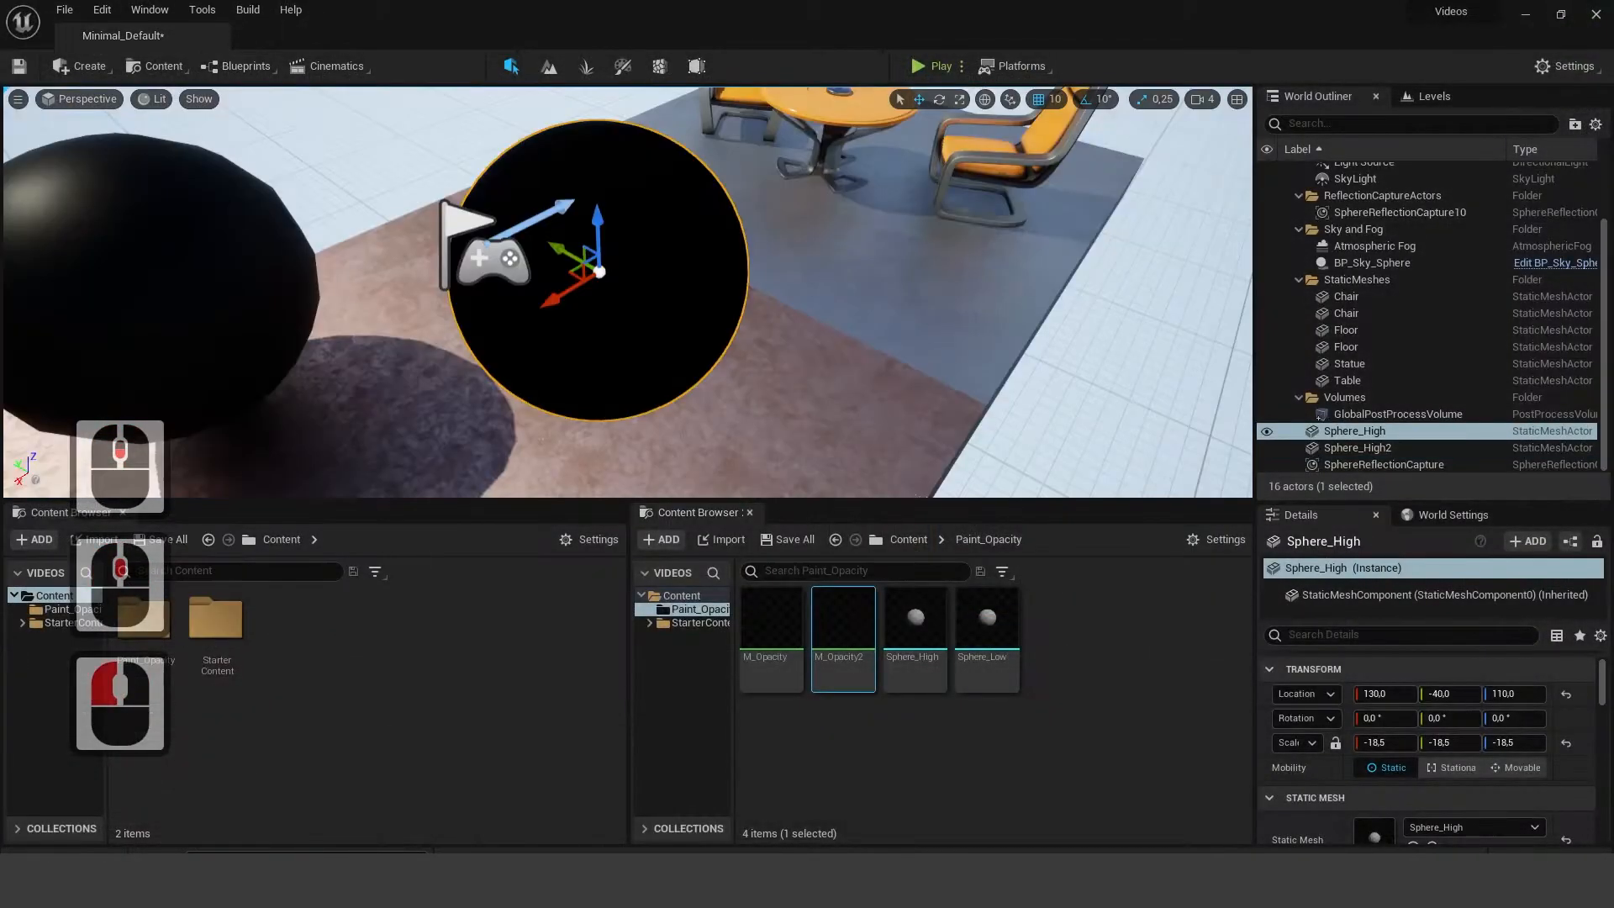
# Step: Set the mobility of Sphere_High to Movable and enter Mesh Paint mode
pyautogui.press('t')
pyautogui.click(698, 310)
pyautogui.moveTo(699, 310); pyautogui.dragTo(706, 378, button='right')
pyautogui.scroll(-3, 699, 310)
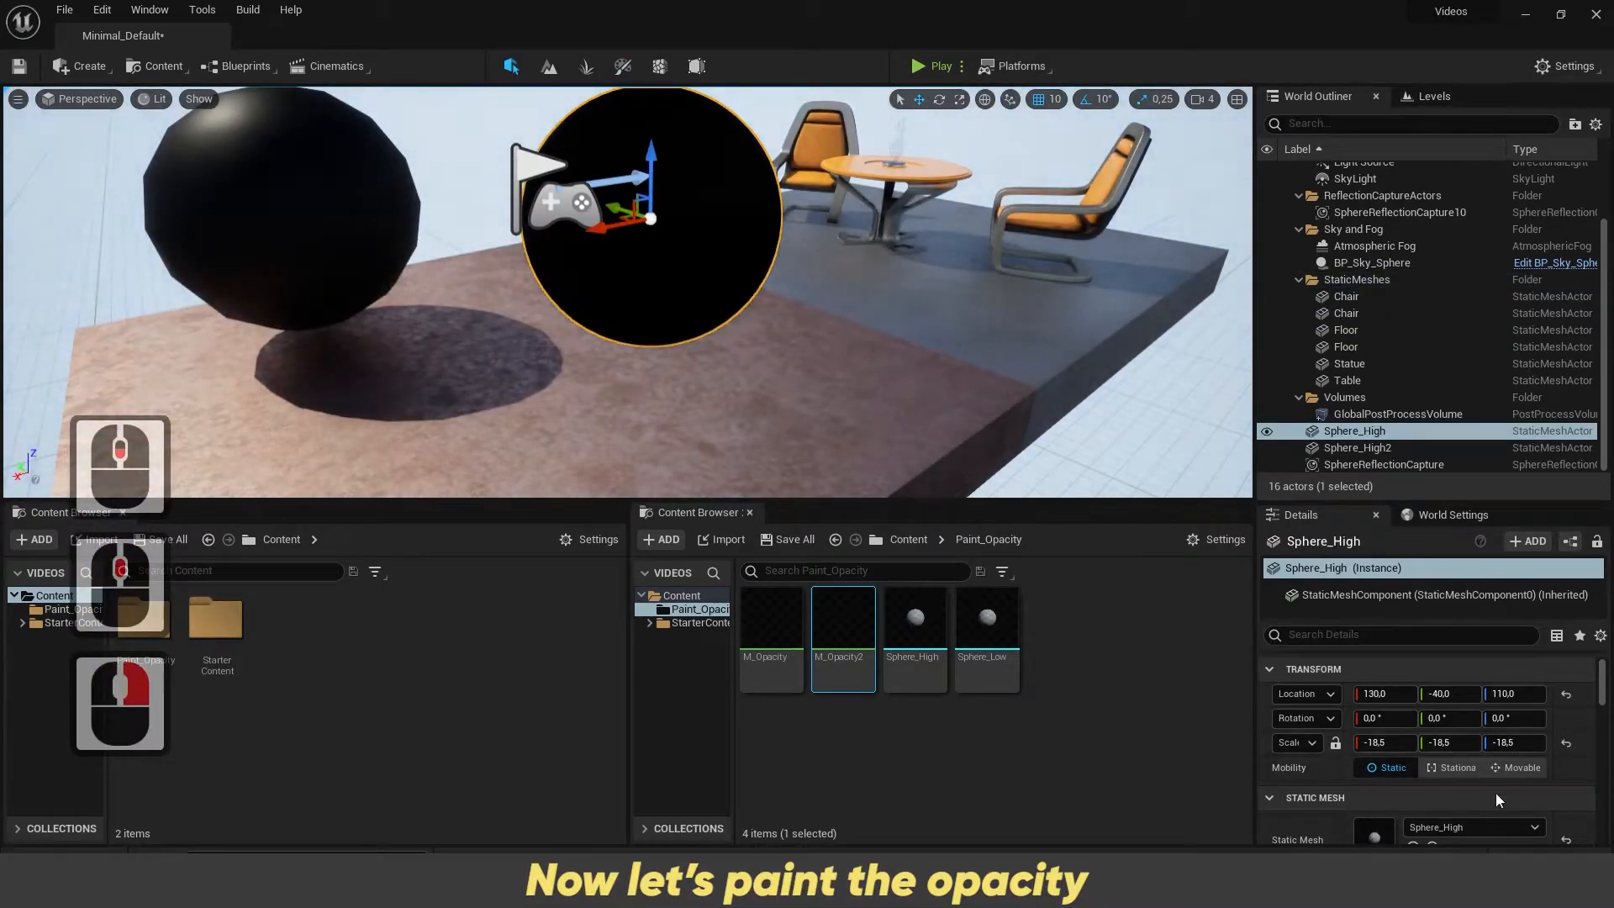
pyautogui.click(1517, 768)
pyautogui.click(622, 66)
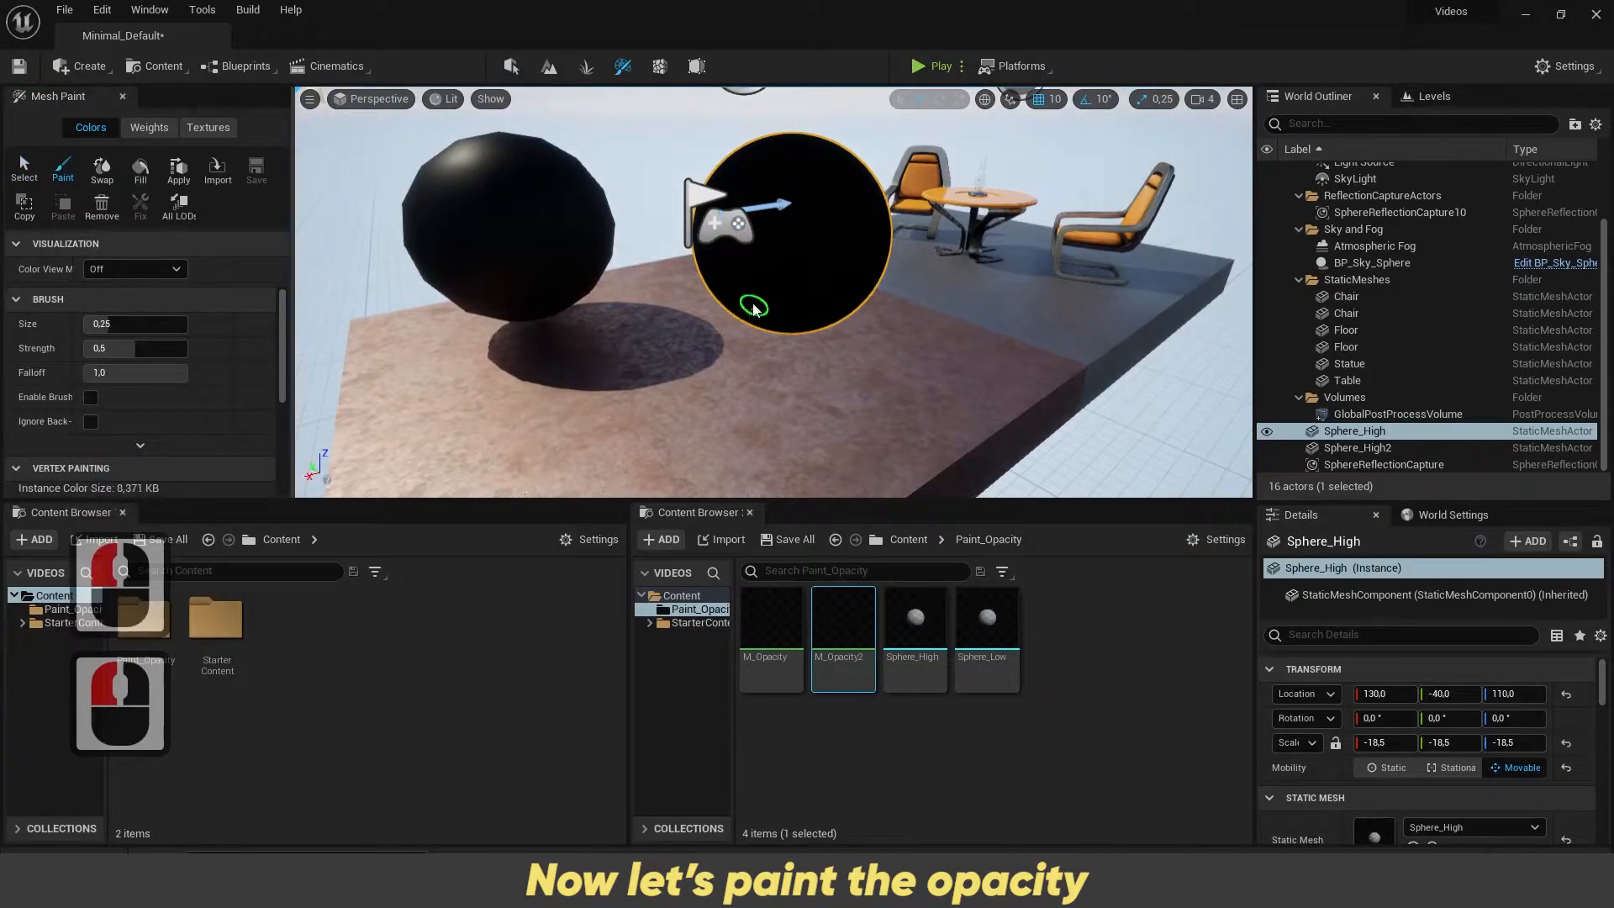
# Step: Try to paint white strokes on the front of the high-poly sphere with the 0.25 brush
pyautogui.scroll(-6, 271, 373)
pyautogui.click(221, 356)
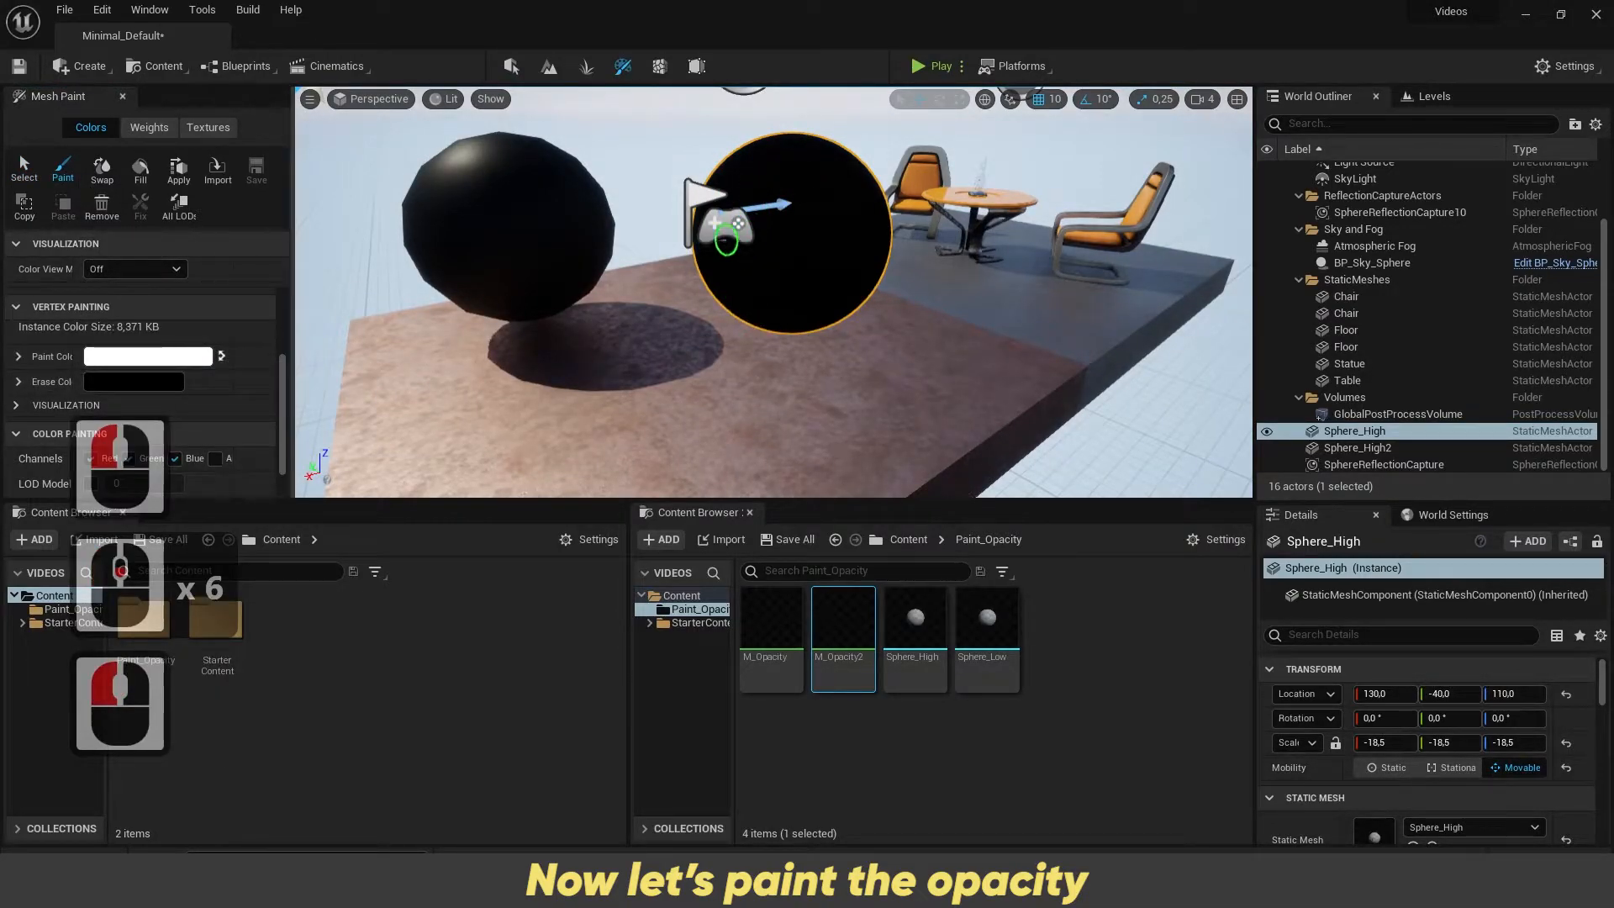
pyautogui.moveTo(721, 257); pyautogui.dragTo(724, 261, button='right')
pyautogui.moveTo(725, 261); pyautogui.dragTo(731, 273, button='middle')
pyautogui.moveTo(731, 273); pyautogui.dragTo(774, 311, button='right')
pyautogui.scroll(-5, 721, 375)
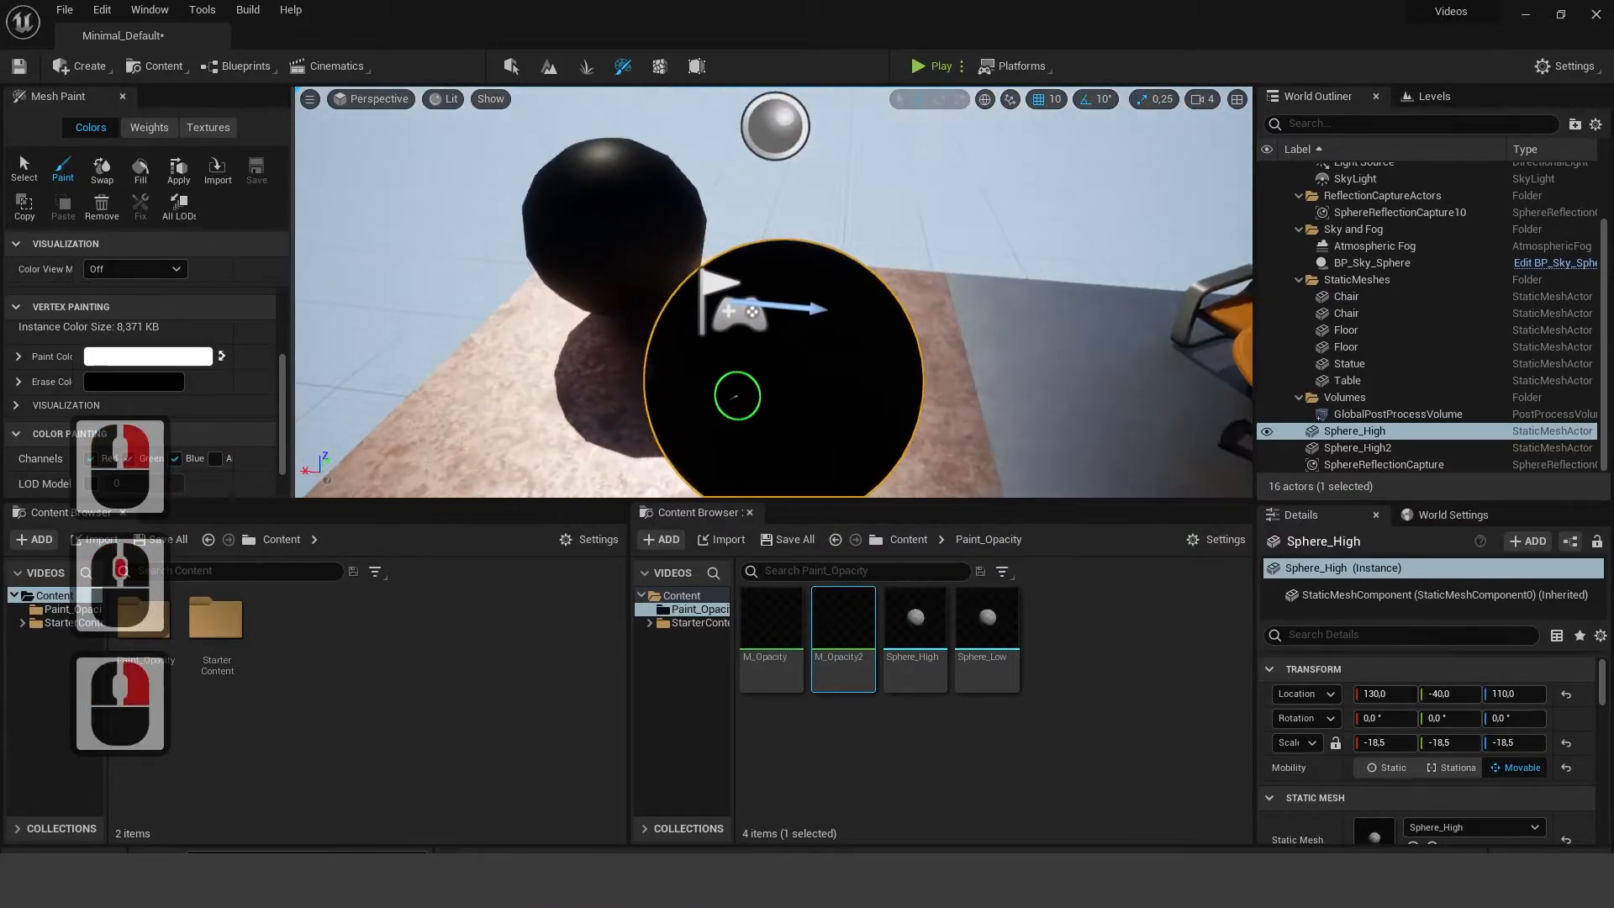
pyautogui.moveTo(721, 375); pyautogui.dragTo(429, 335)
pyautogui.click(648, 370)
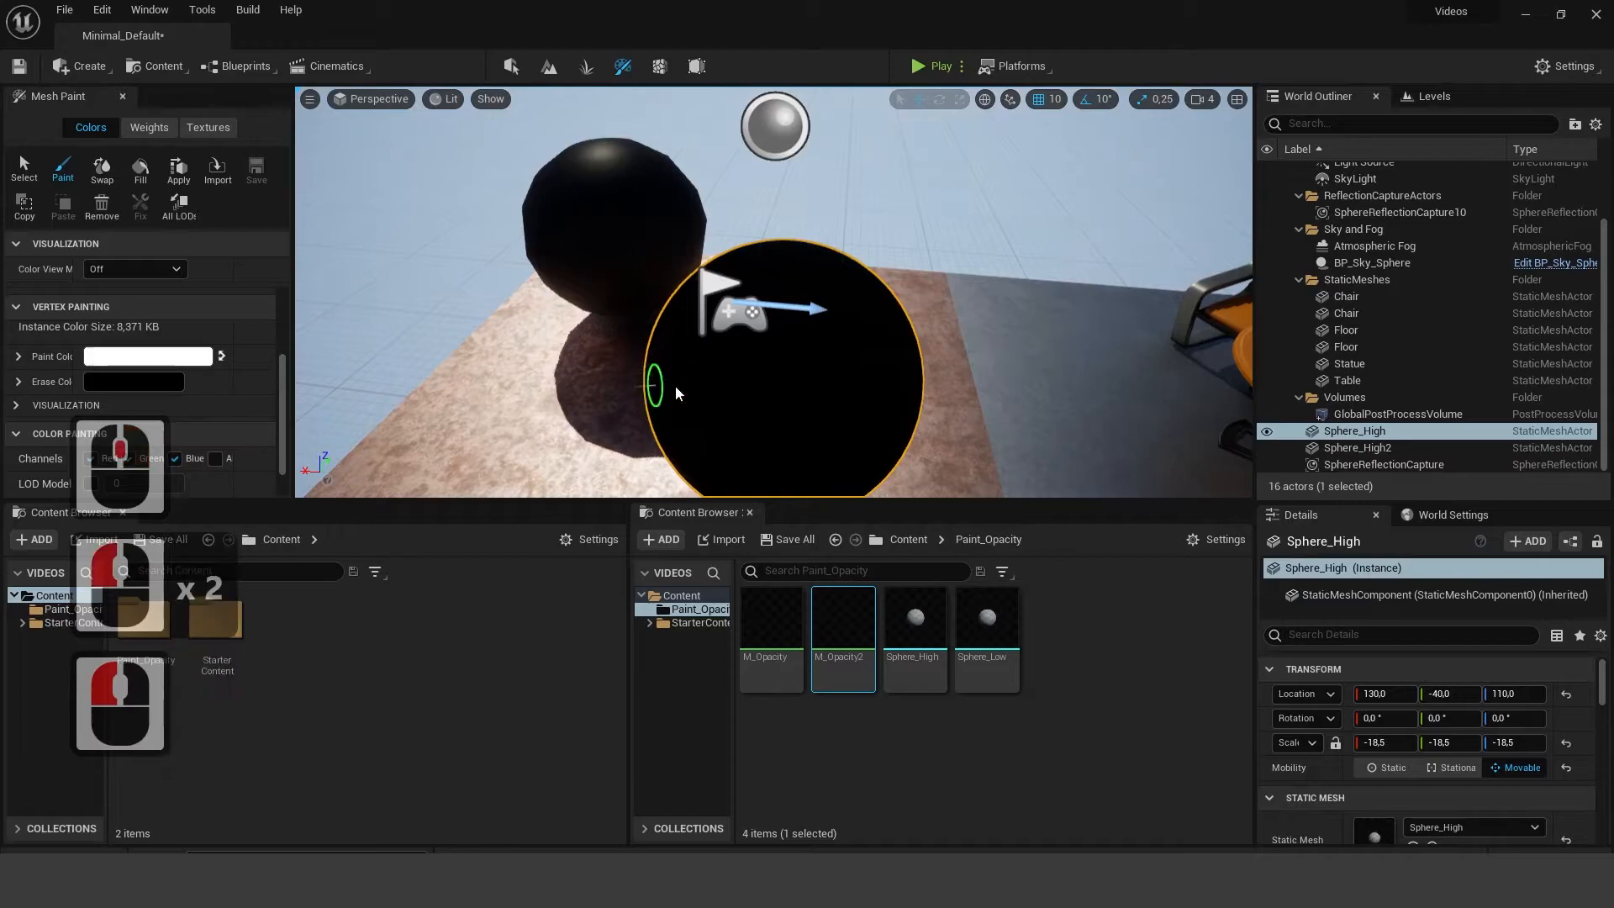
pyautogui.press('f')
pyautogui.moveTo(799, 246)
pyautogui.mouseDown()
pyautogui.moveTo(1013, 396)
pyautogui.moveTo(760, 216)
pyautogui.moveTo(782, 277)
pyautogui.mouseUp()
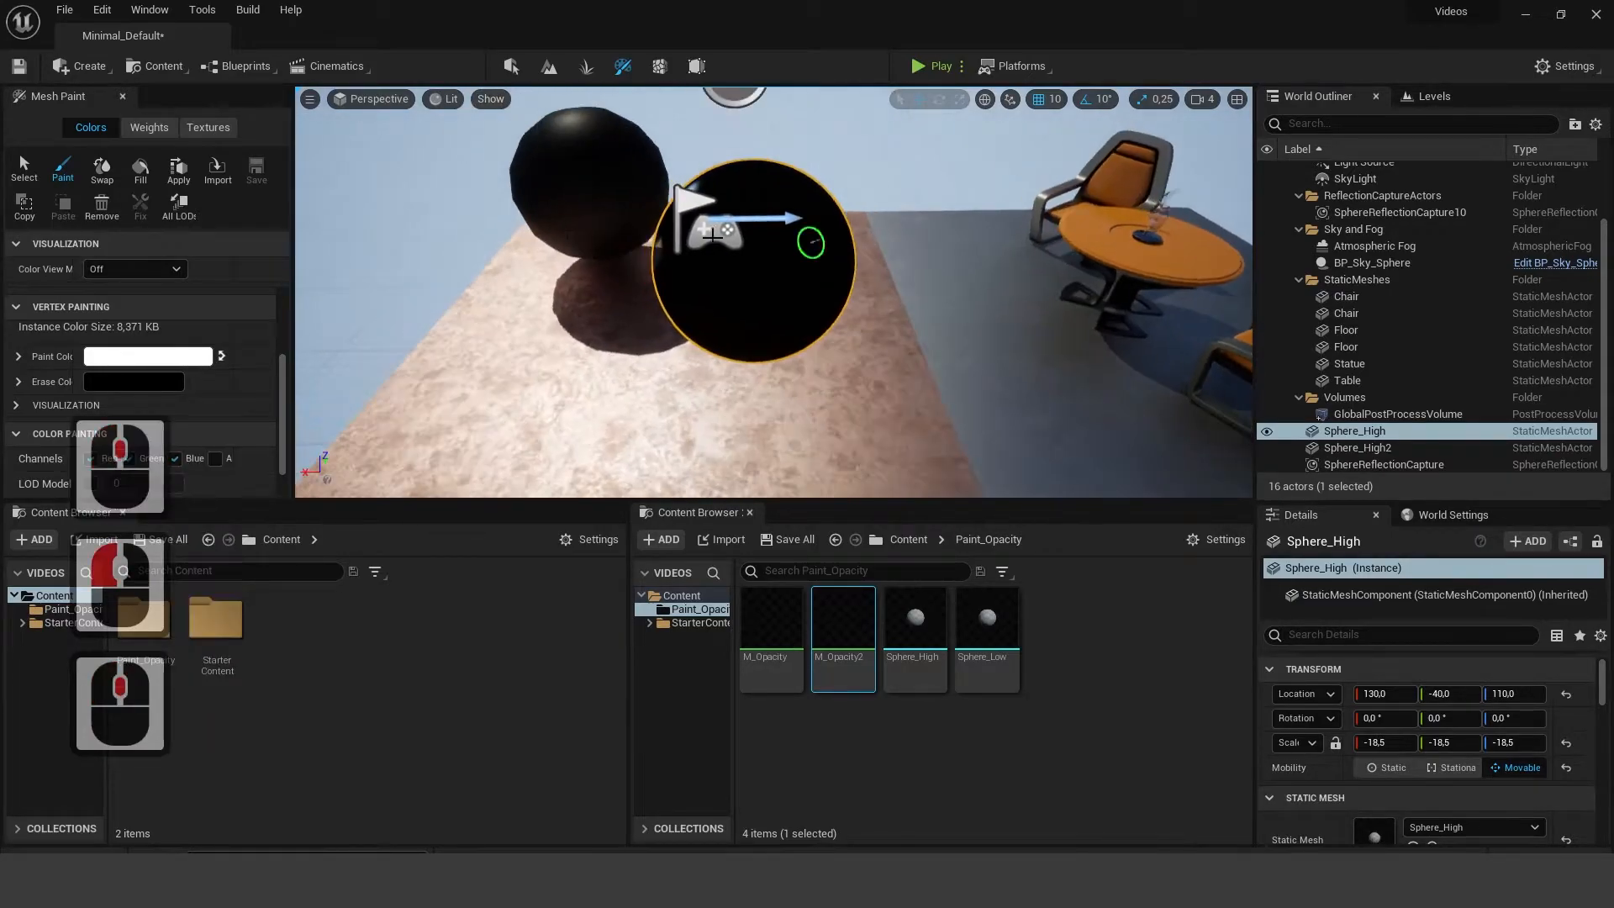
# Step: Increase the brush size to 0.73 and paint white over the high-poly sphere's upper side to fade its opacity
pyautogui.scroll(-1, 239, 401)
pyautogui.scroll(8, 240, 407)
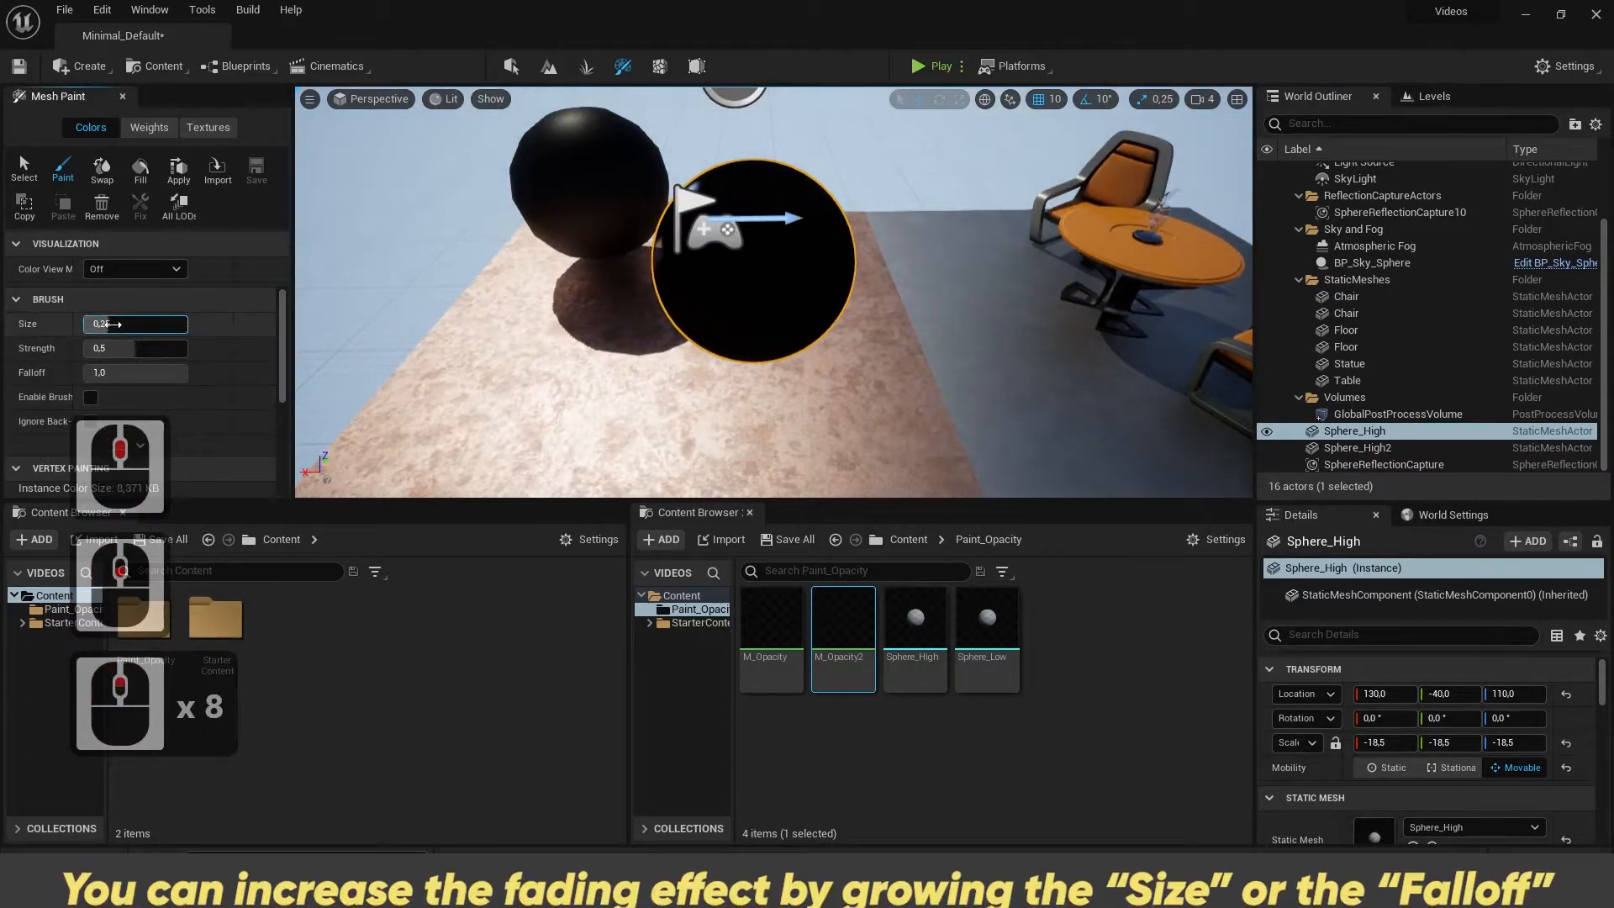
pyautogui.moveTo(135, 323); pyautogui.dragTo(160, 324)
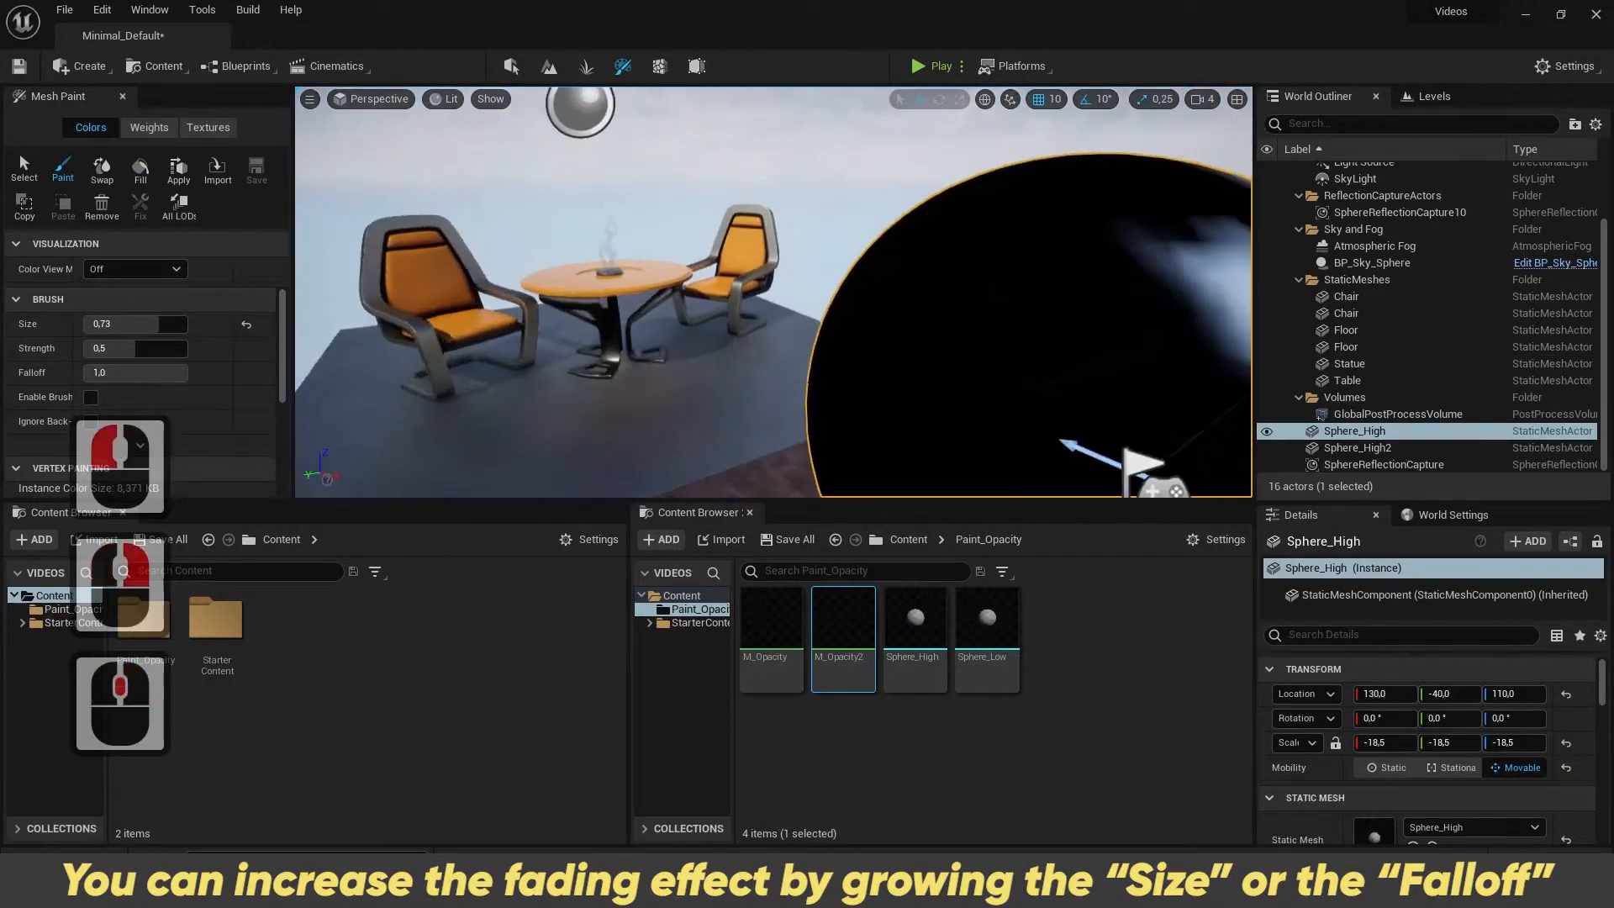
pyautogui.moveTo(714, 358); pyautogui.dragTo(810, 324)
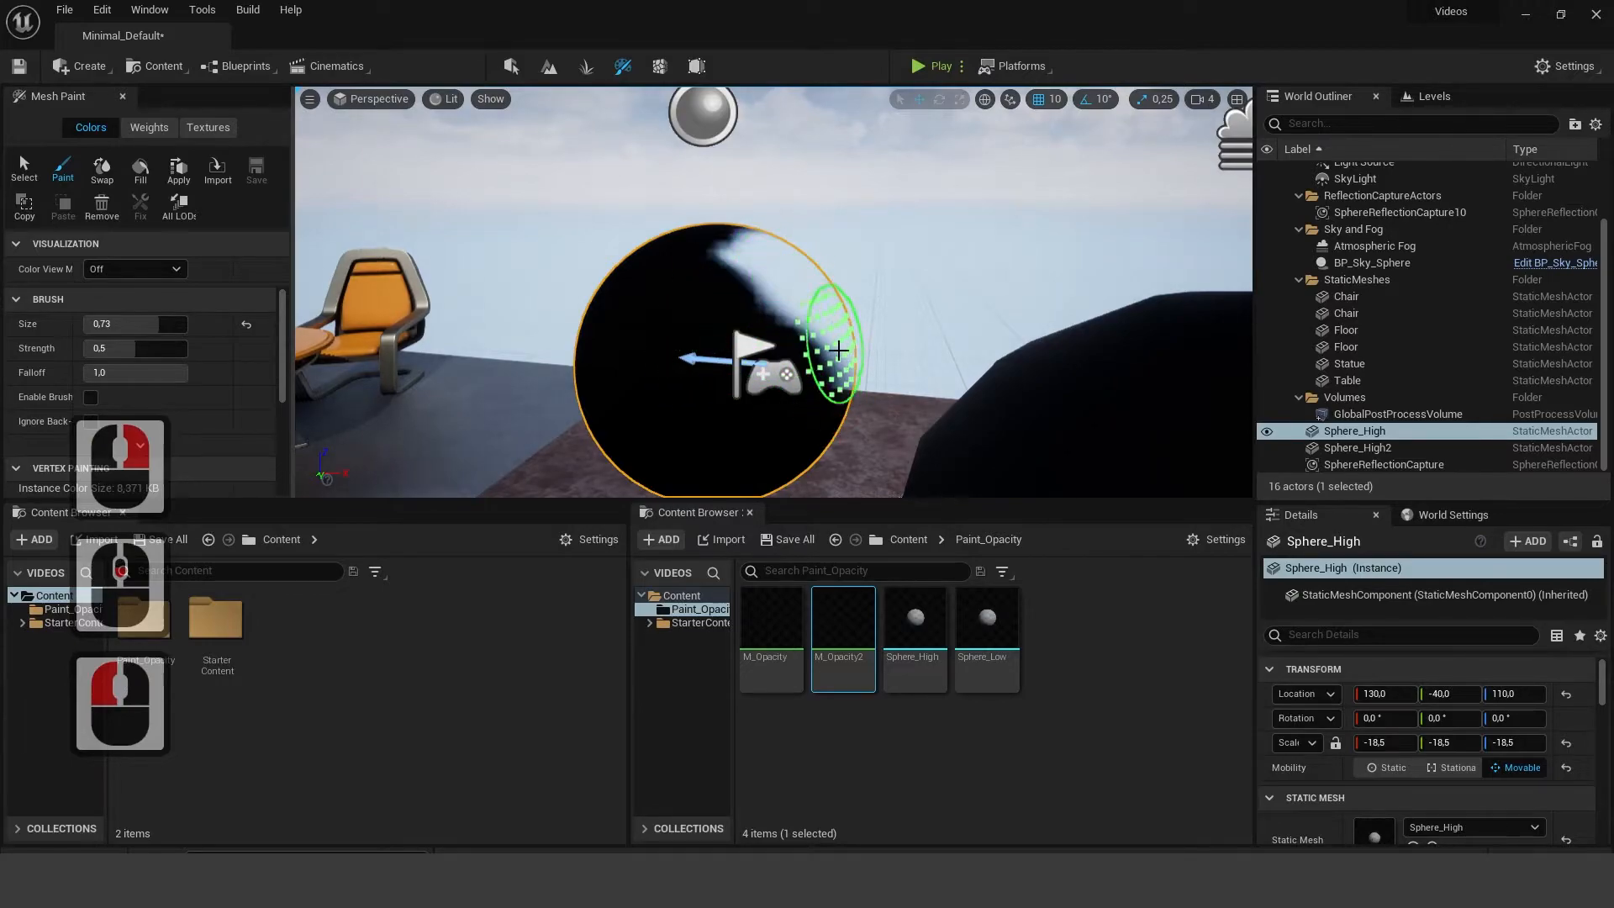
# Step: Hide the viewport icons with Game View and lower the brush strength to 0.252
pyautogui.scroll(-5, 763, 364)
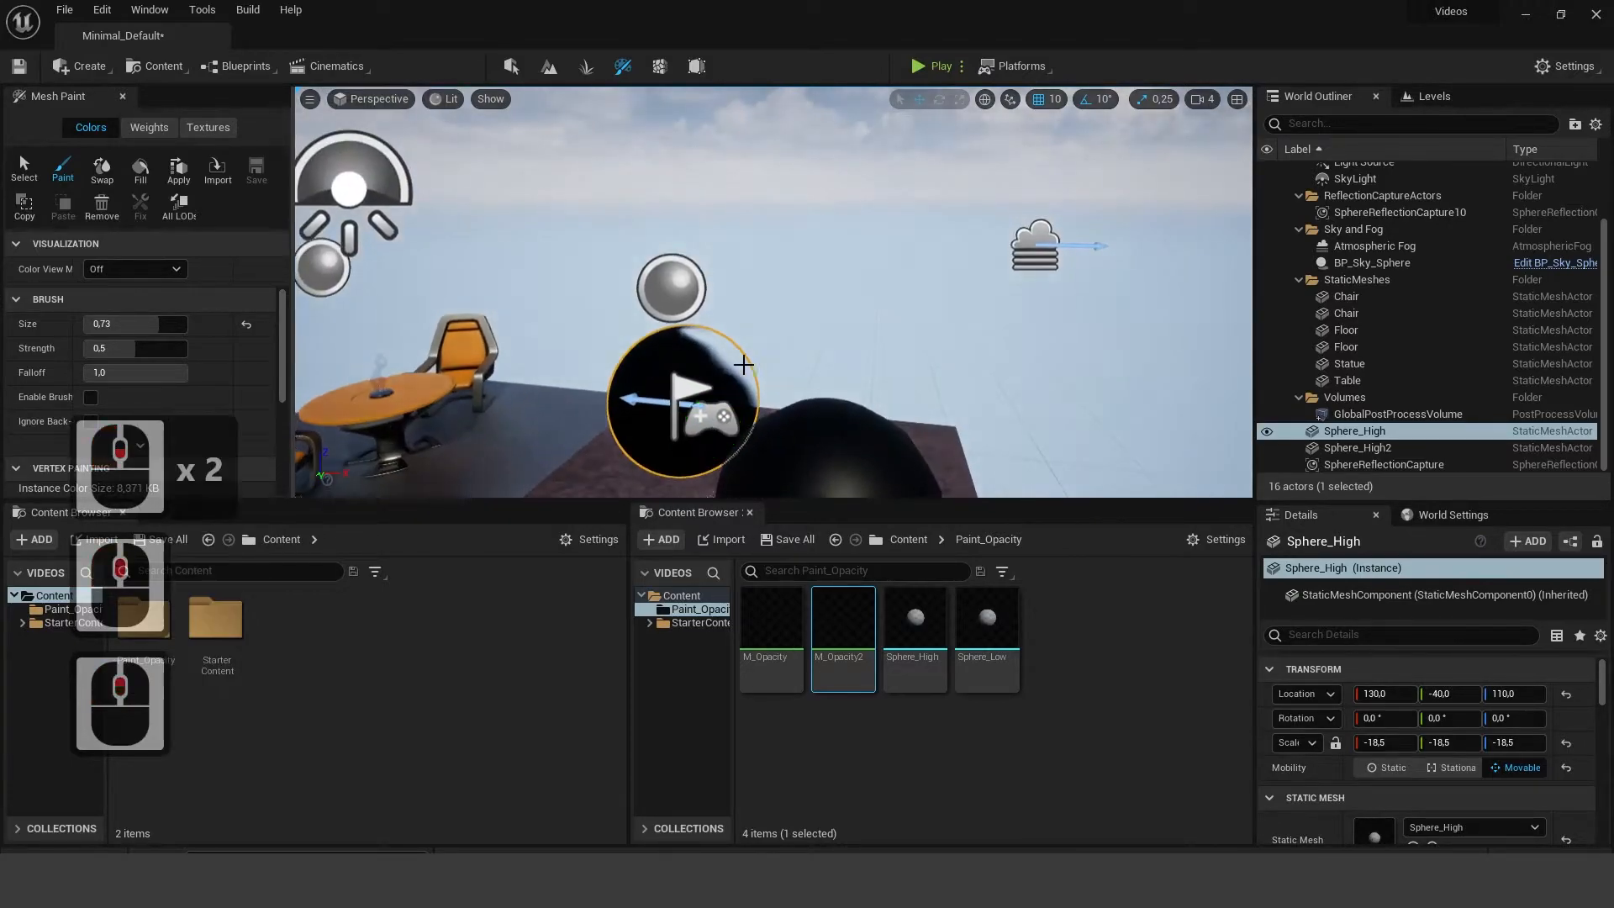
pyautogui.moveTo(828, 372); pyautogui.dragTo(757, 421, button='middle')
pyautogui.moveTo(828, 372); pyautogui.dragTo(967, 336, button='right')
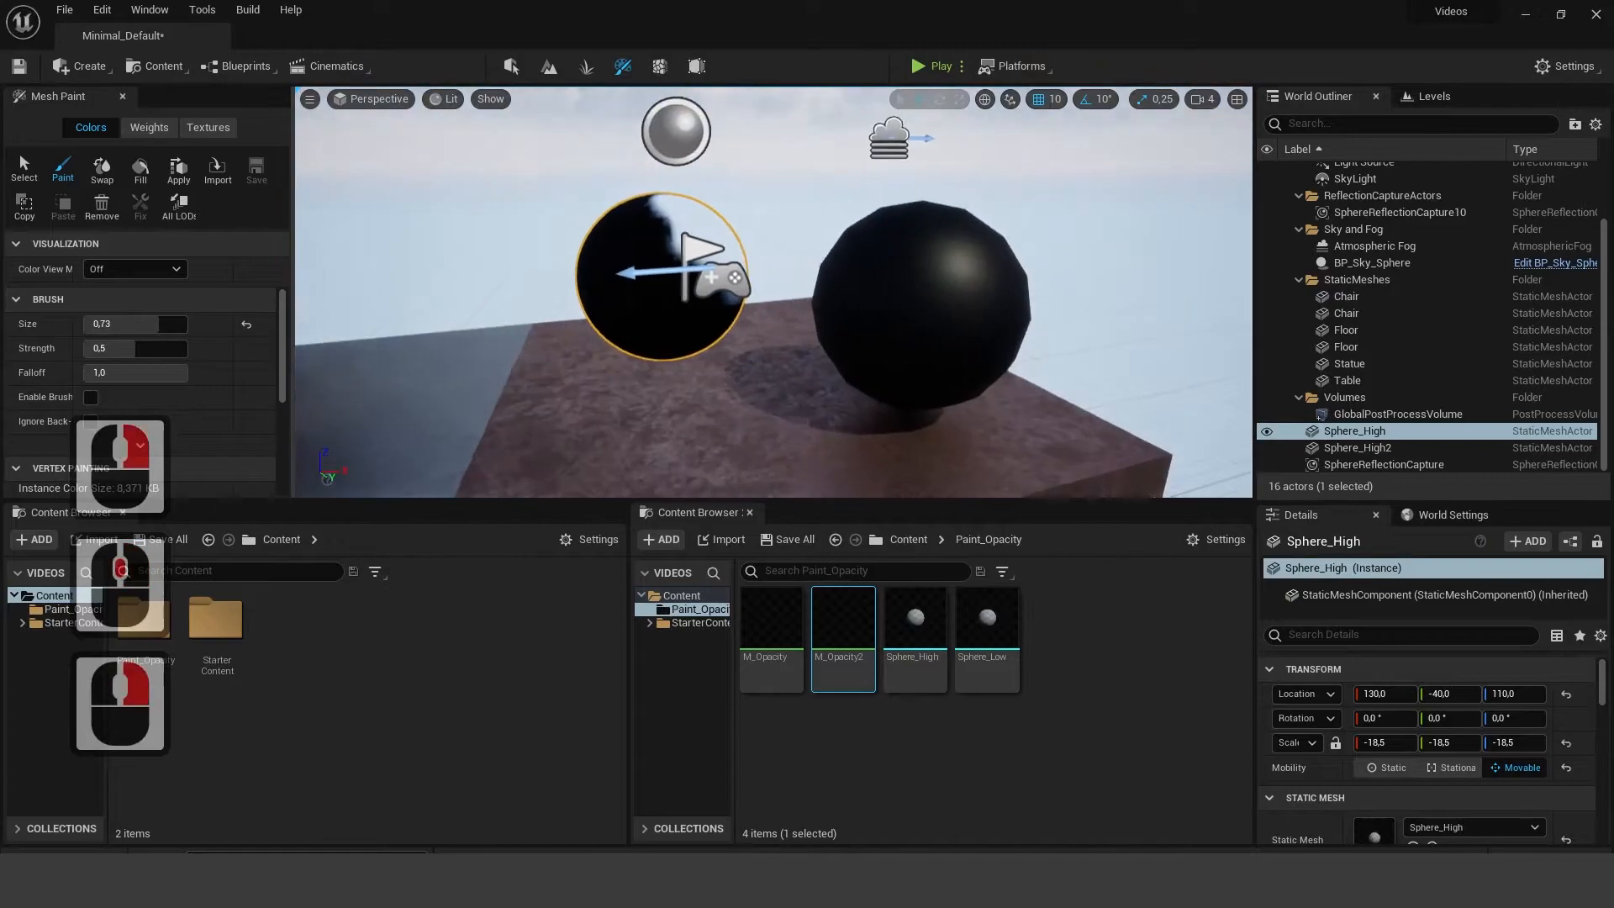
pyautogui.moveTo(828, 373); pyautogui.dragTo(723, 387, button='middle')
pyautogui.moveTo(828, 372); pyautogui.dragTo(925, 361, button='right')
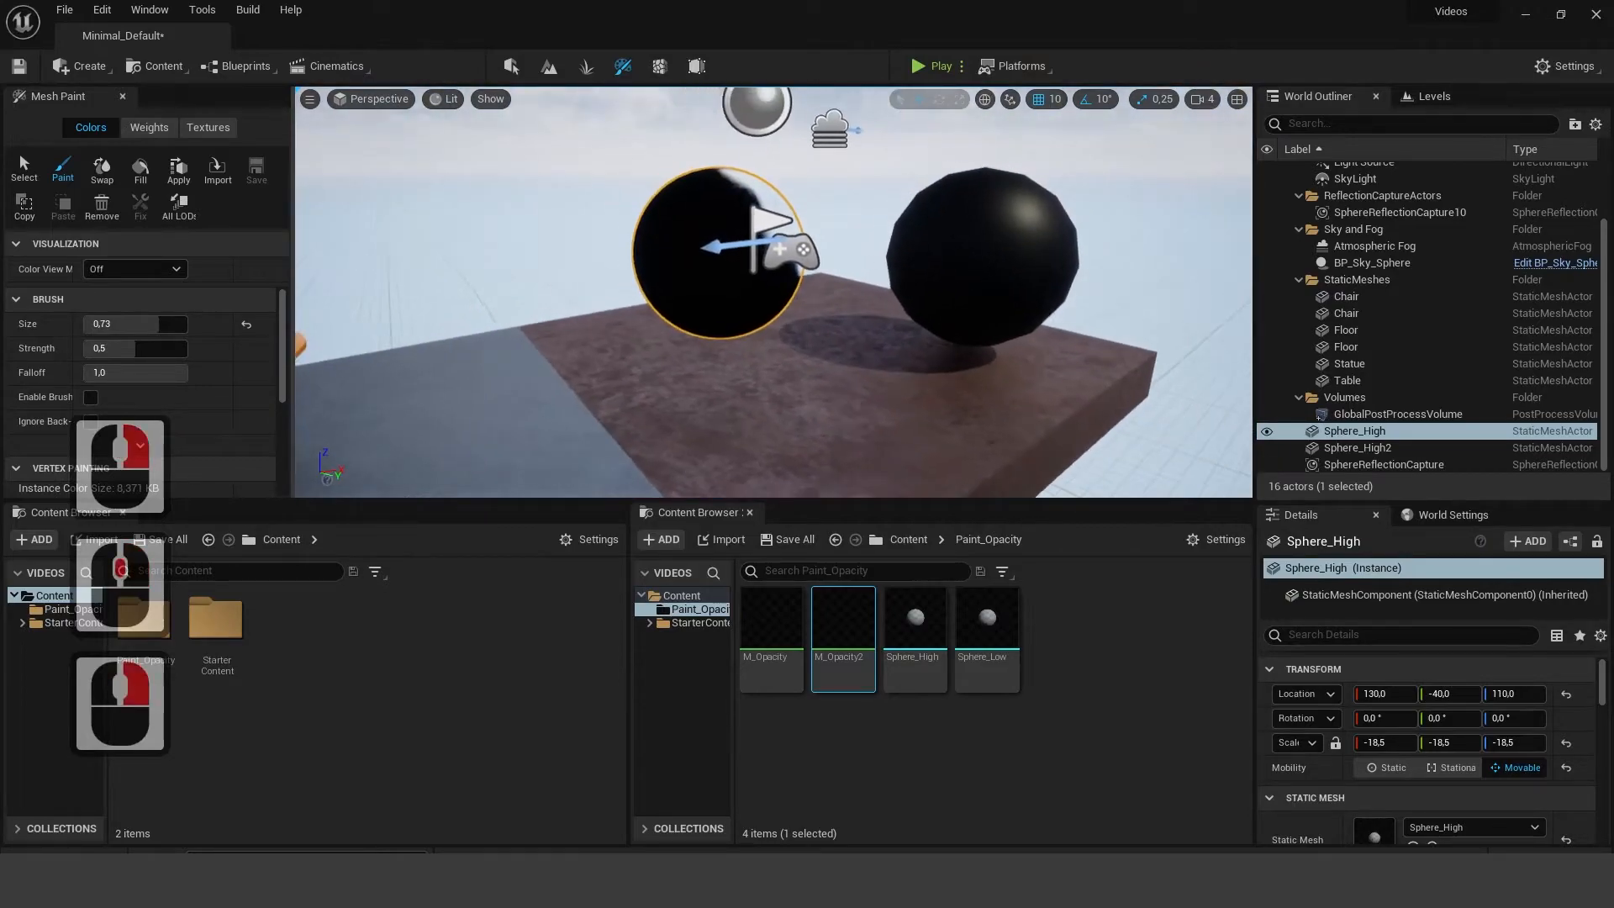
pyautogui.press('g')
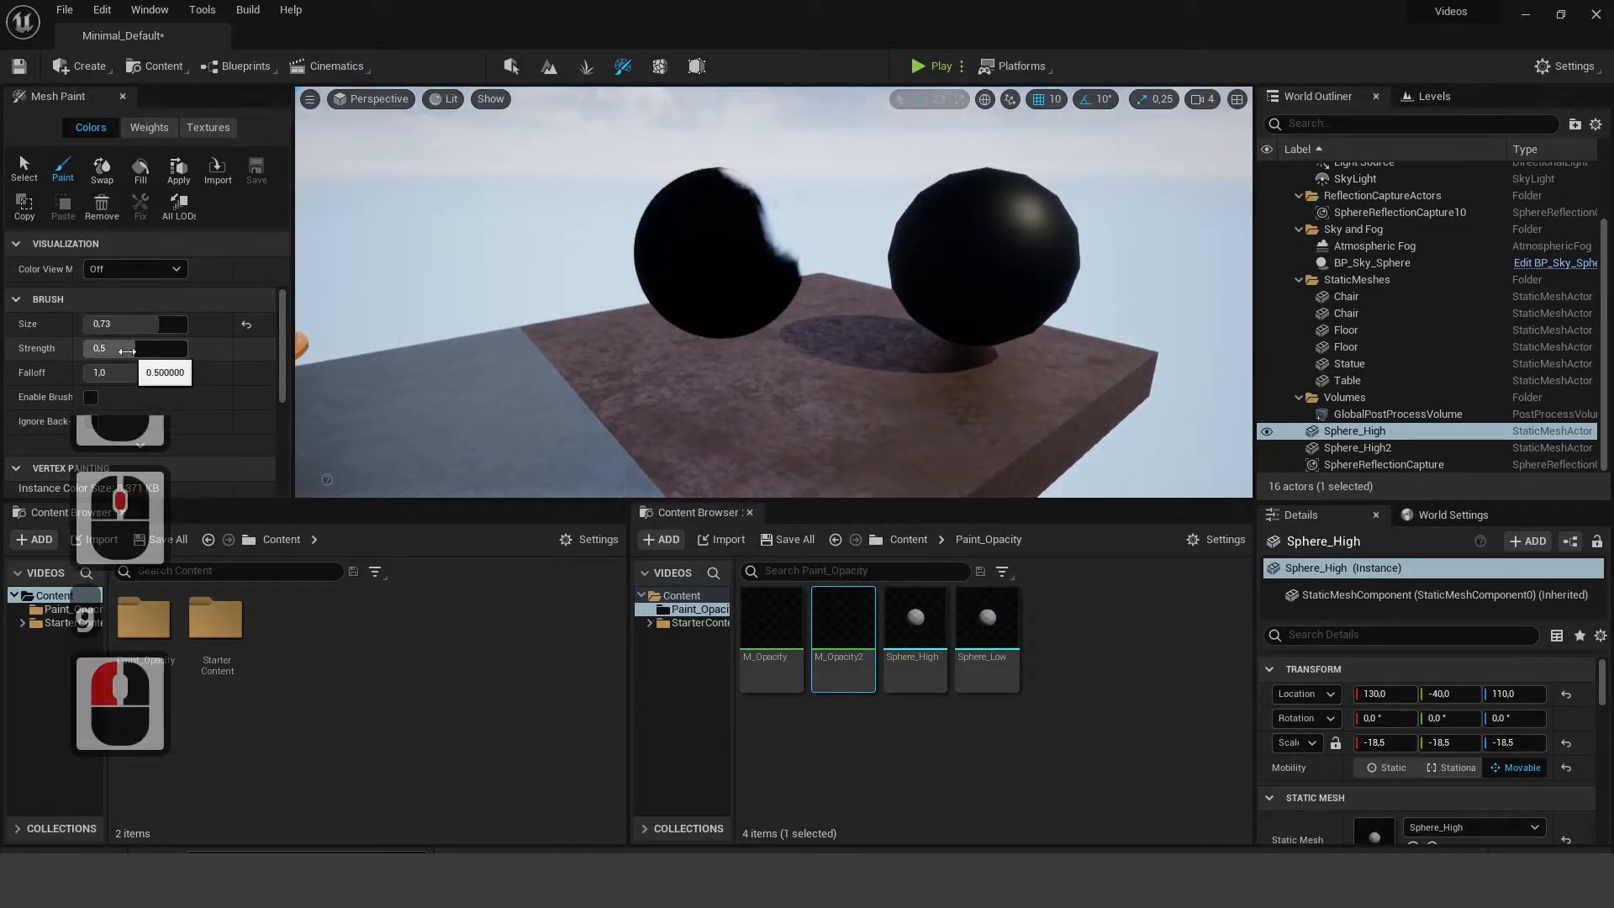
pyautogui.moveTo(133, 349); pyautogui.dragTo(109, 349)
pyautogui.click(135, 349)
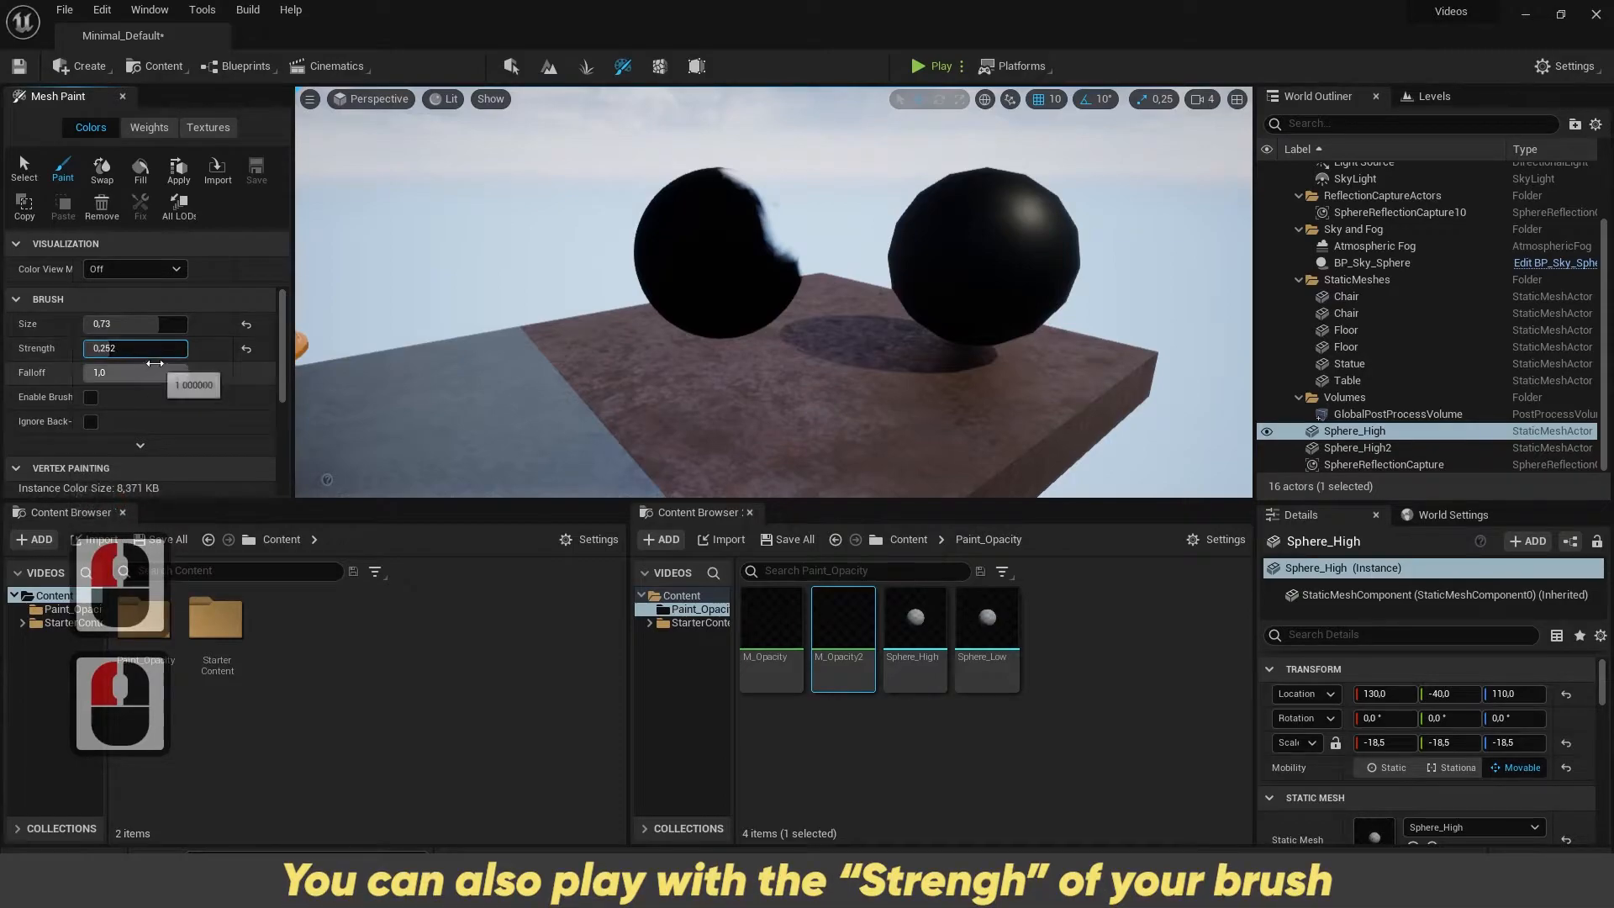
# Step: Dab white repeatedly along the edge of the faded area on the high-poly sphere with the weaker brush to soften its opacity
pyautogui.click(64, 168)
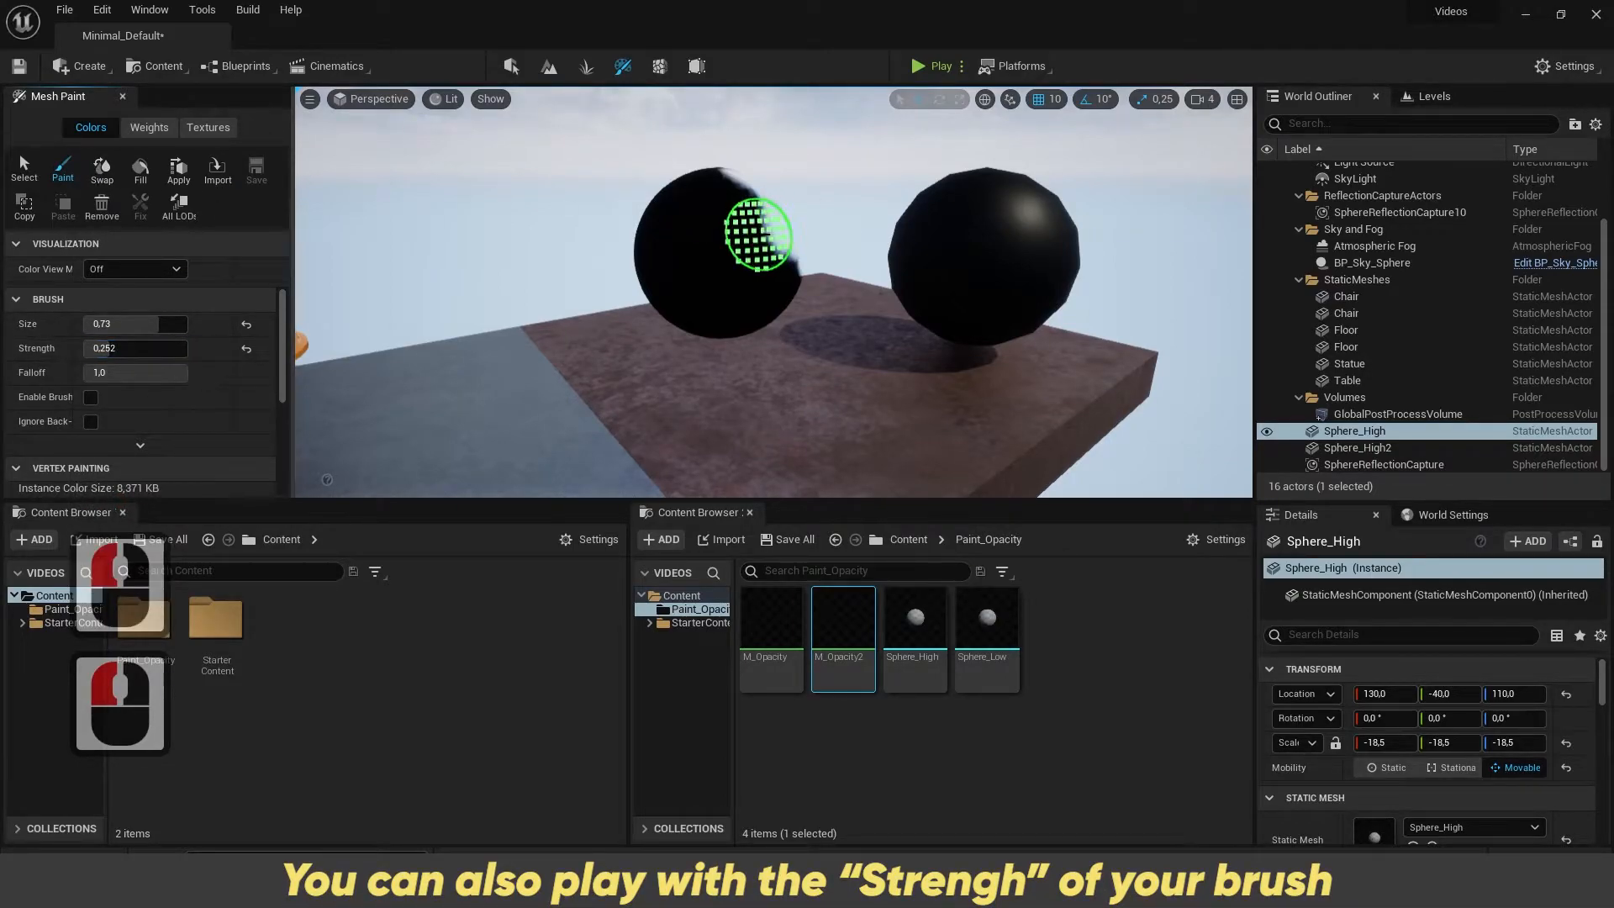
pyautogui.click(758, 233)
pyautogui.click(754, 203)
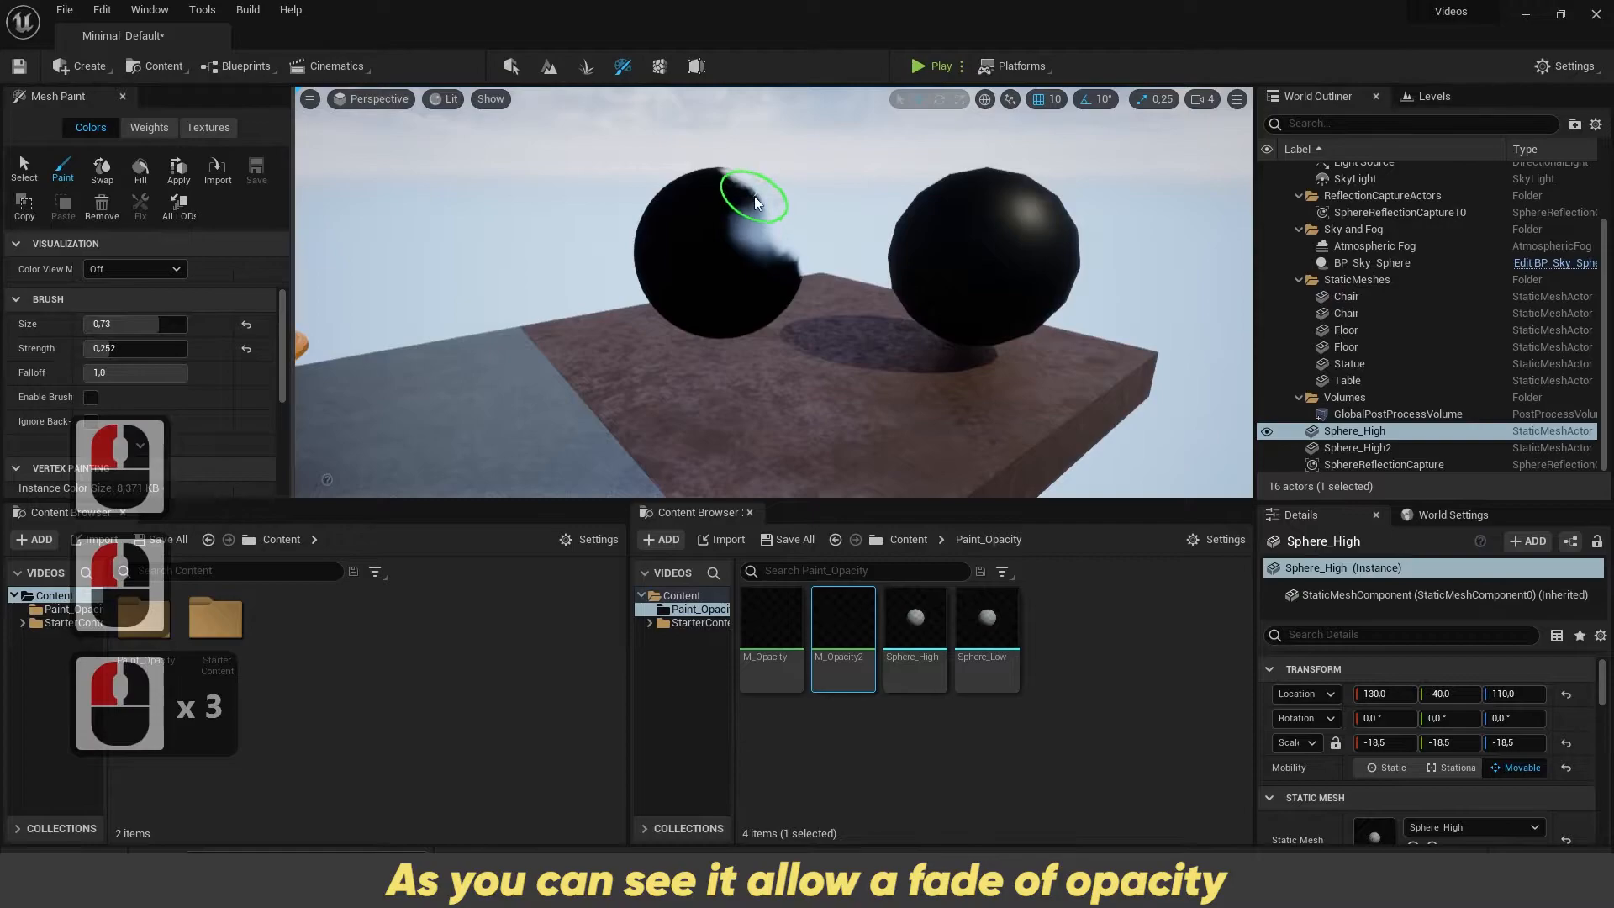
pyautogui.click(765, 244)
pyautogui.click(761, 181)
pyautogui.click(748, 202)
pyautogui.click(770, 252)
pyautogui.click(773, 254)
# Step: Switch to mesh selection and examine the floor beneath the translucent sphere for a cast shadow
pyautogui.click(44, 180)
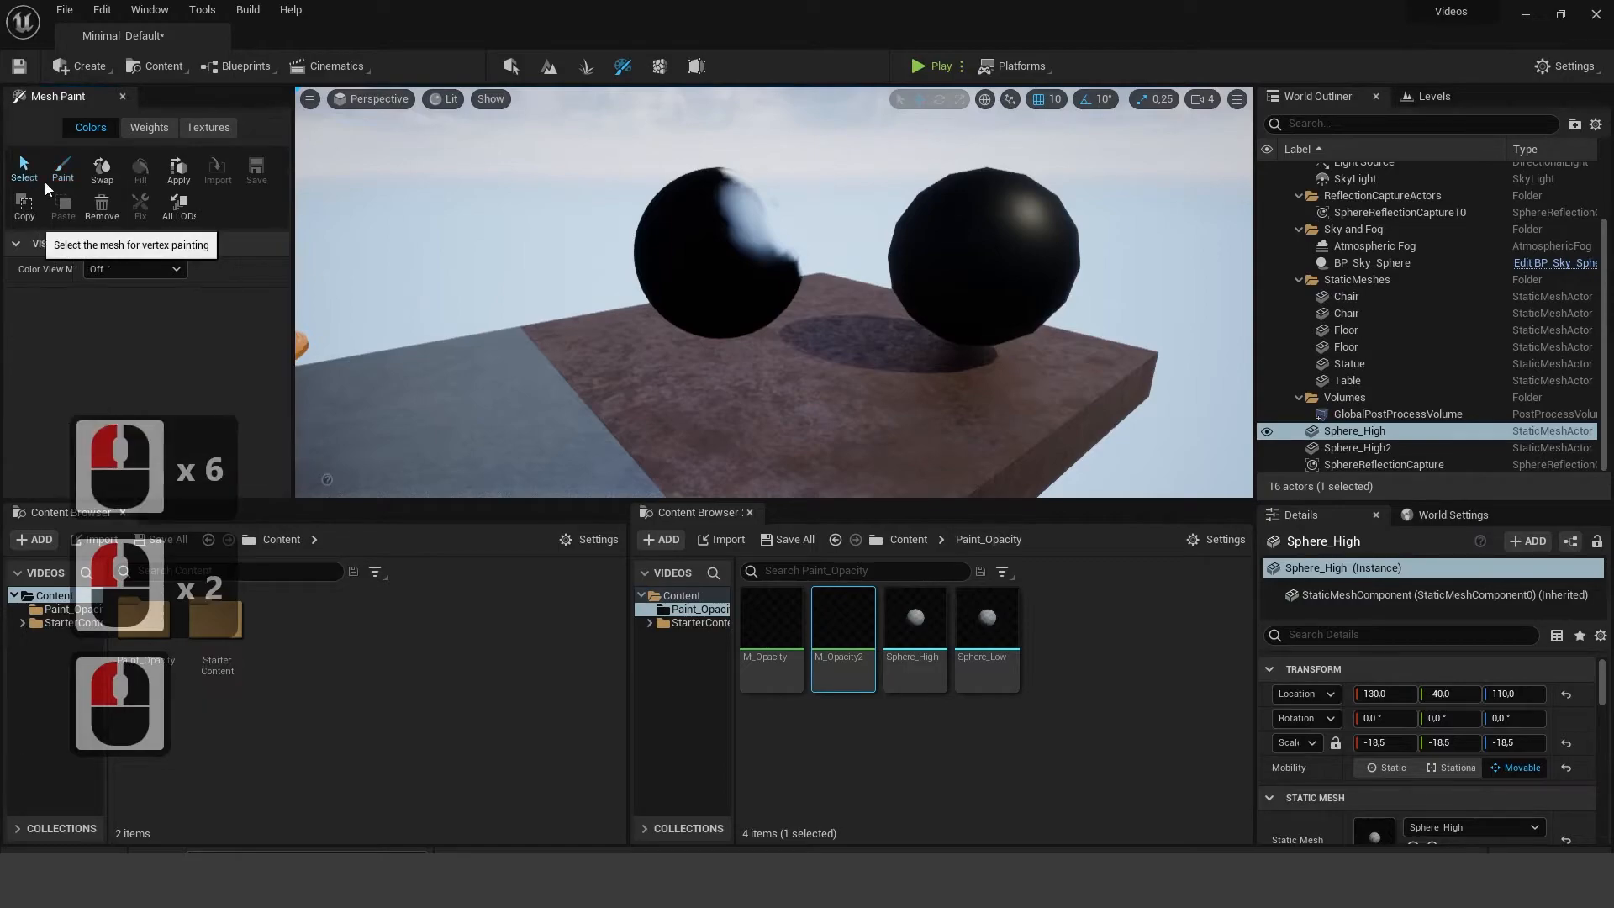
pyautogui.click(672, 357)
pyautogui.click(715, 252)
pyautogui.click(634, 355)
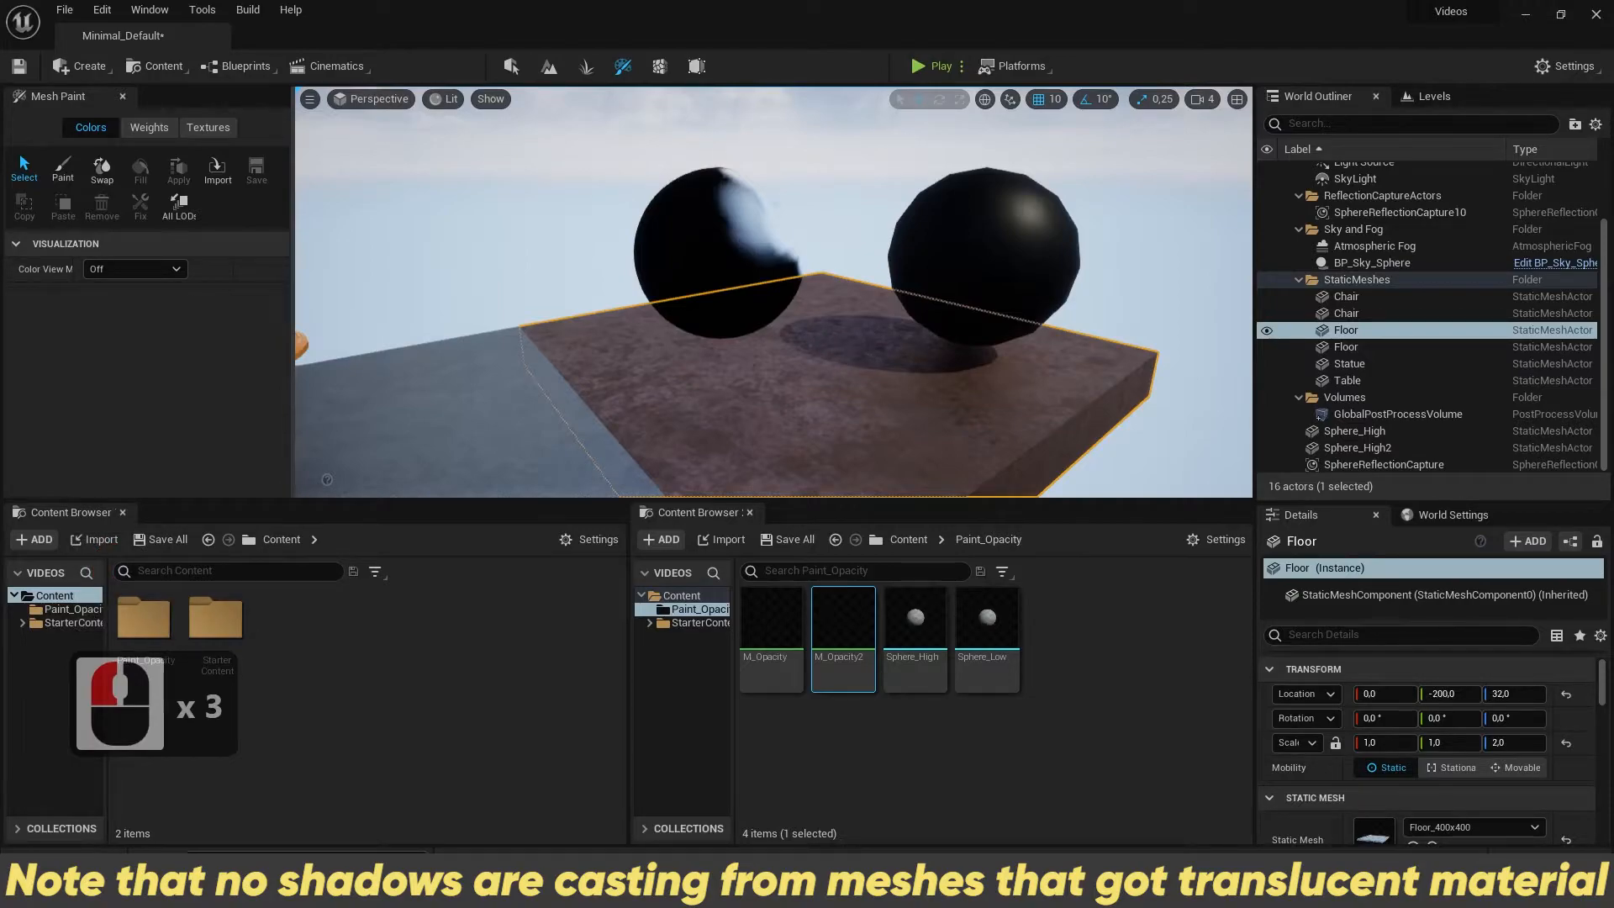
# Step: Open the M_Opacity2 material, set its translucency Lighting Mode to Surface TranslucencyVolume, and save it
pyautogui.doubleClick(843, 626)
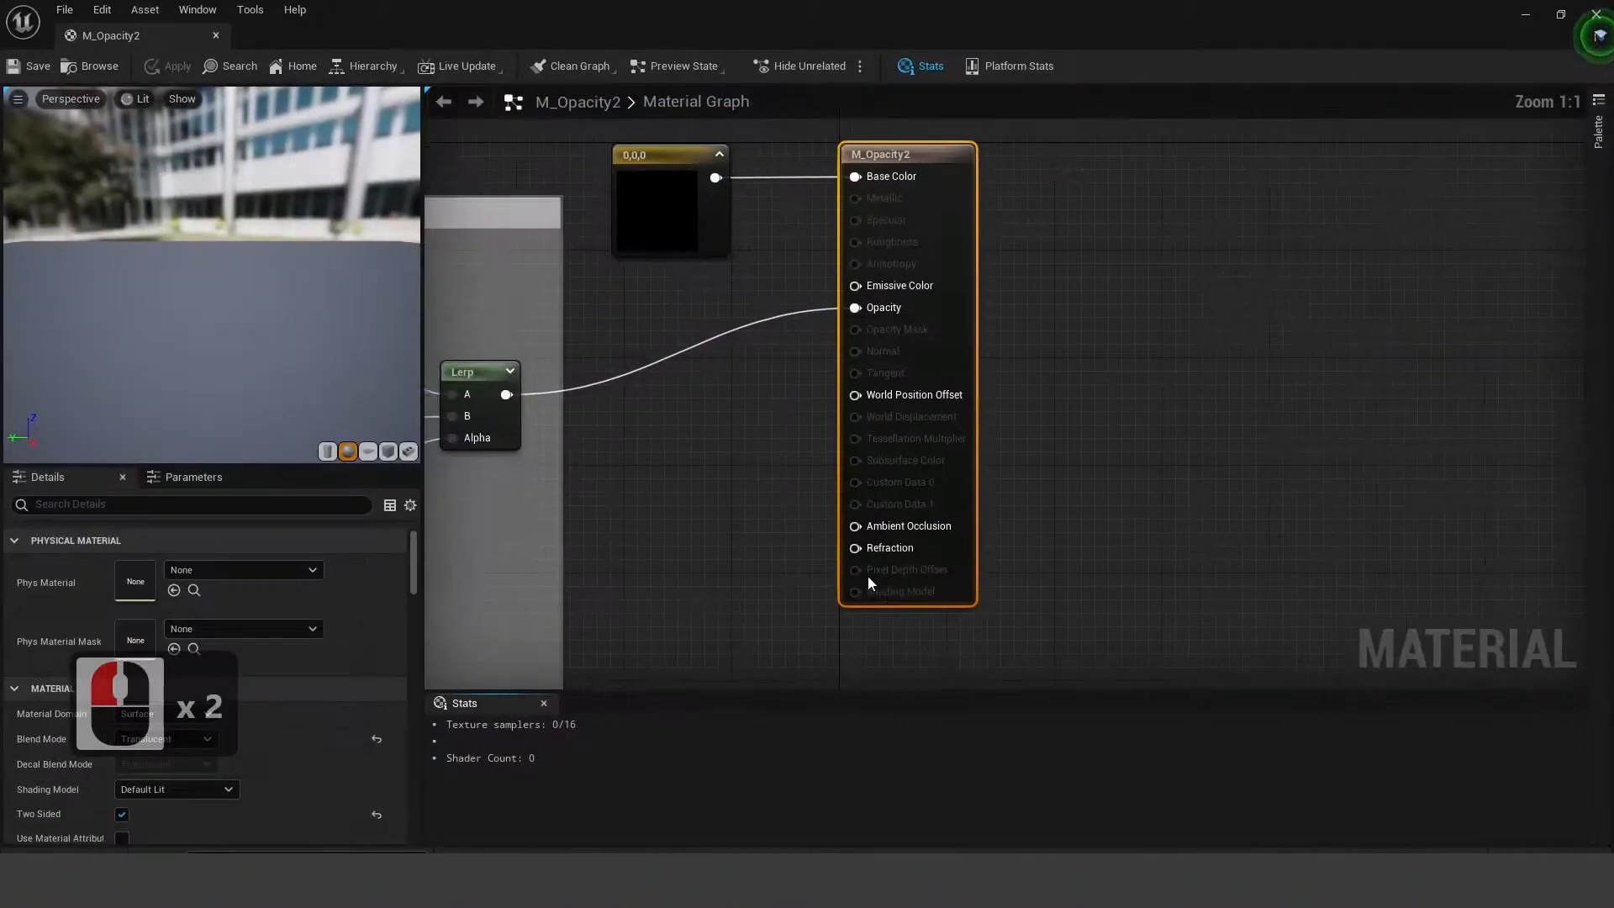
pyautogui.scroll(2, 1027, 358)
pyautogui.moveTo(1205, 191); pyautogui.dragTo(1113, 255, button='right')
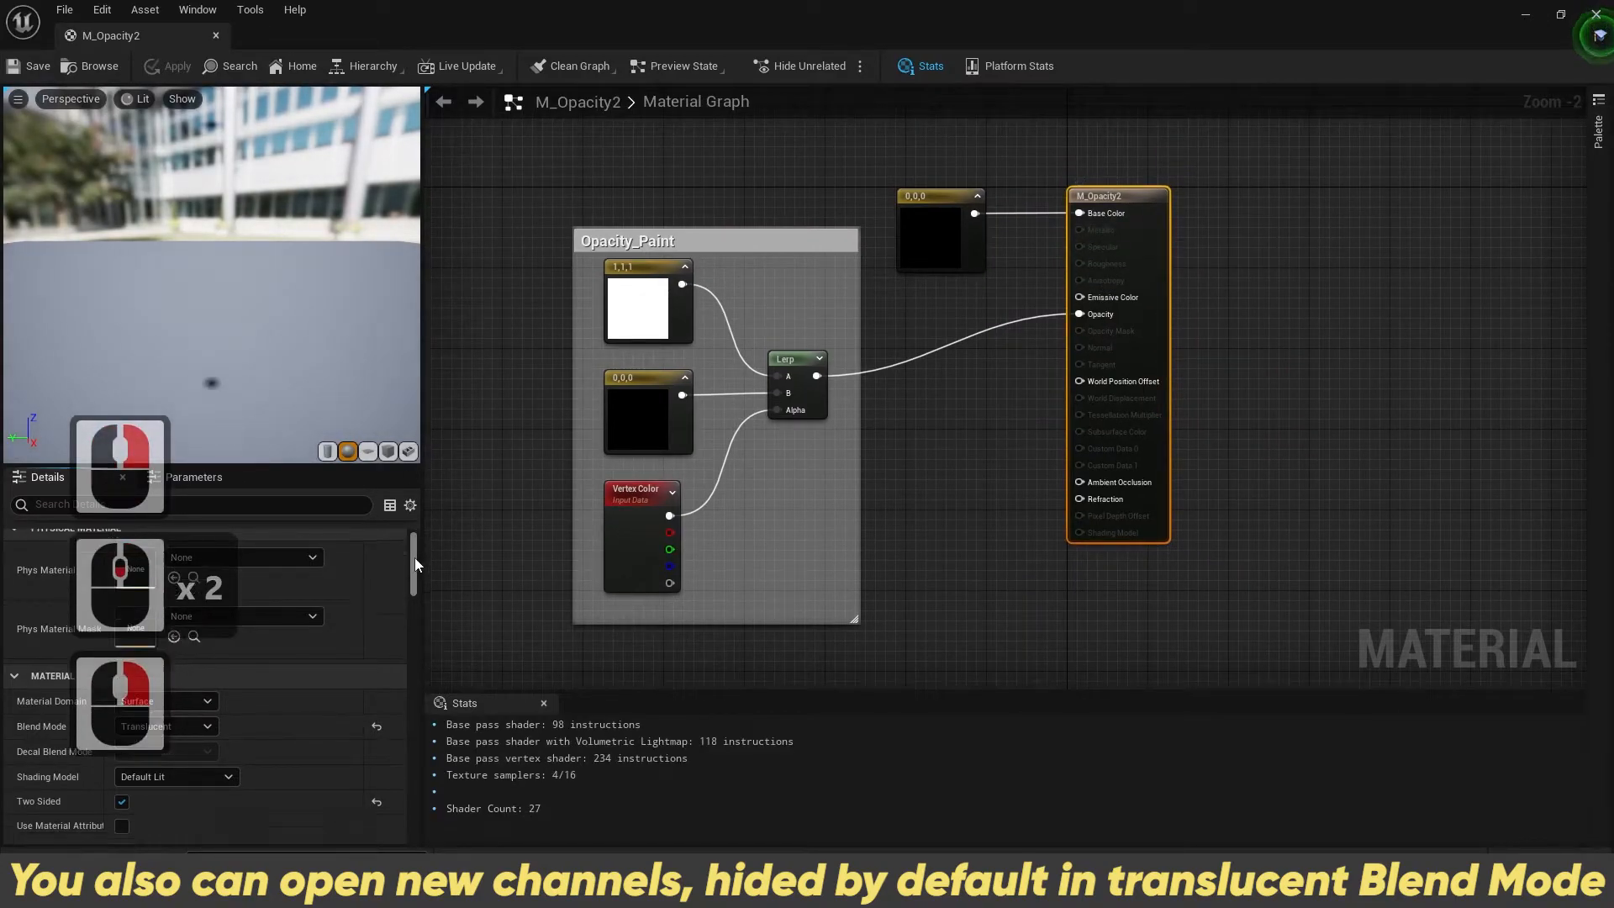
pyautogui.scroll(-5, 415, 559)
pyautogui.click(203, 623)
pyautogui.click(203, 623)
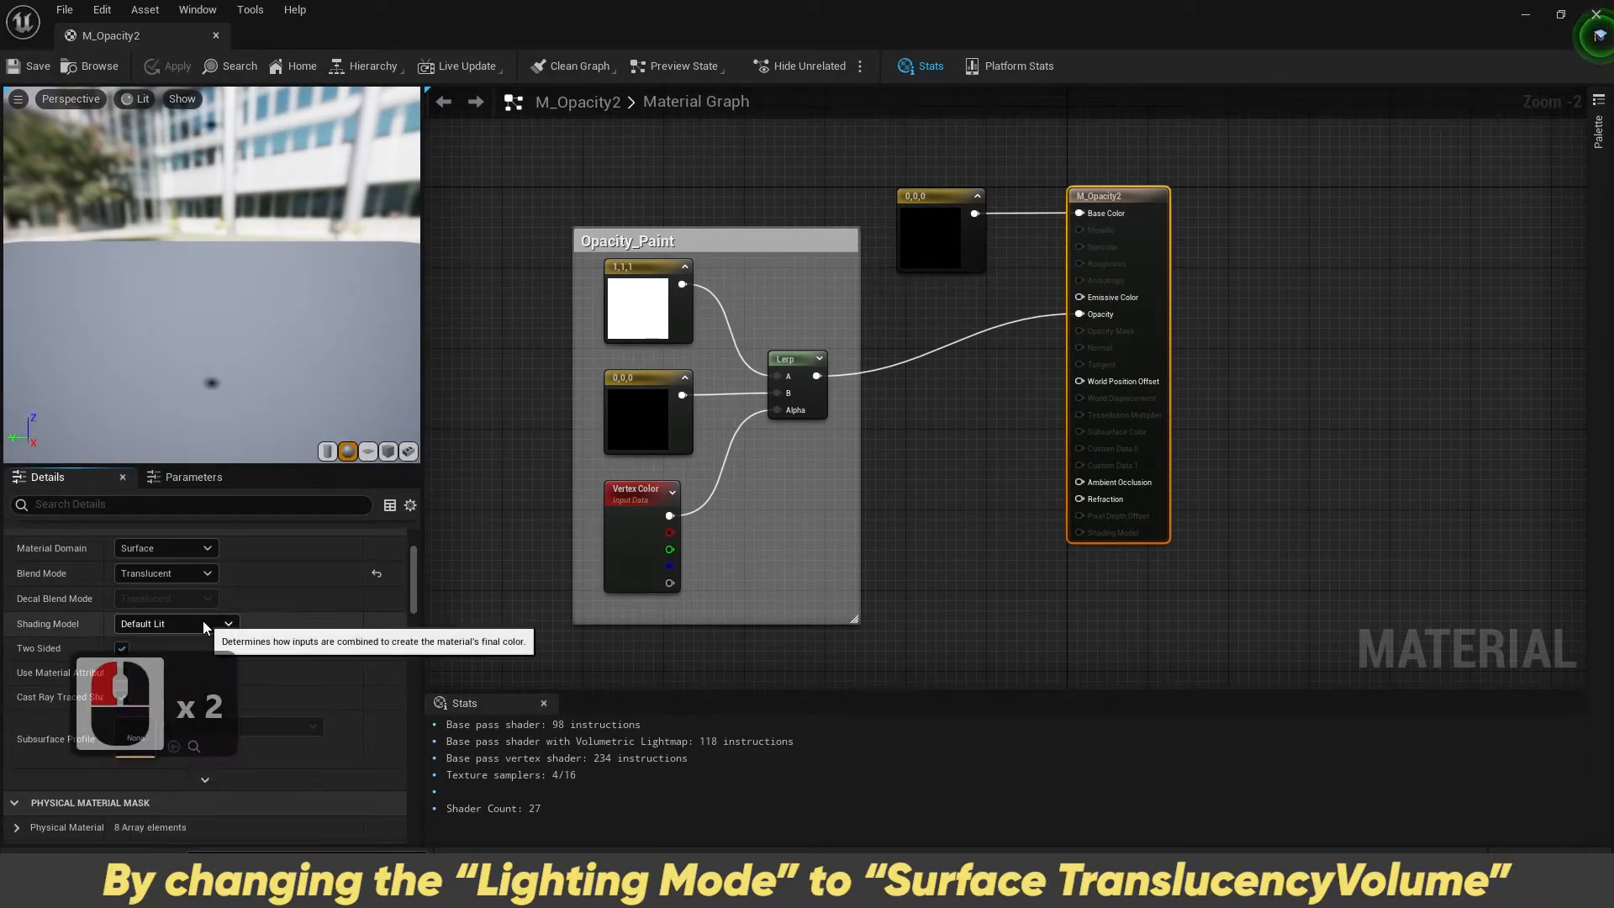
pyautogui.moveTo(410, 580); pyautogui.dragTo(412, 600)
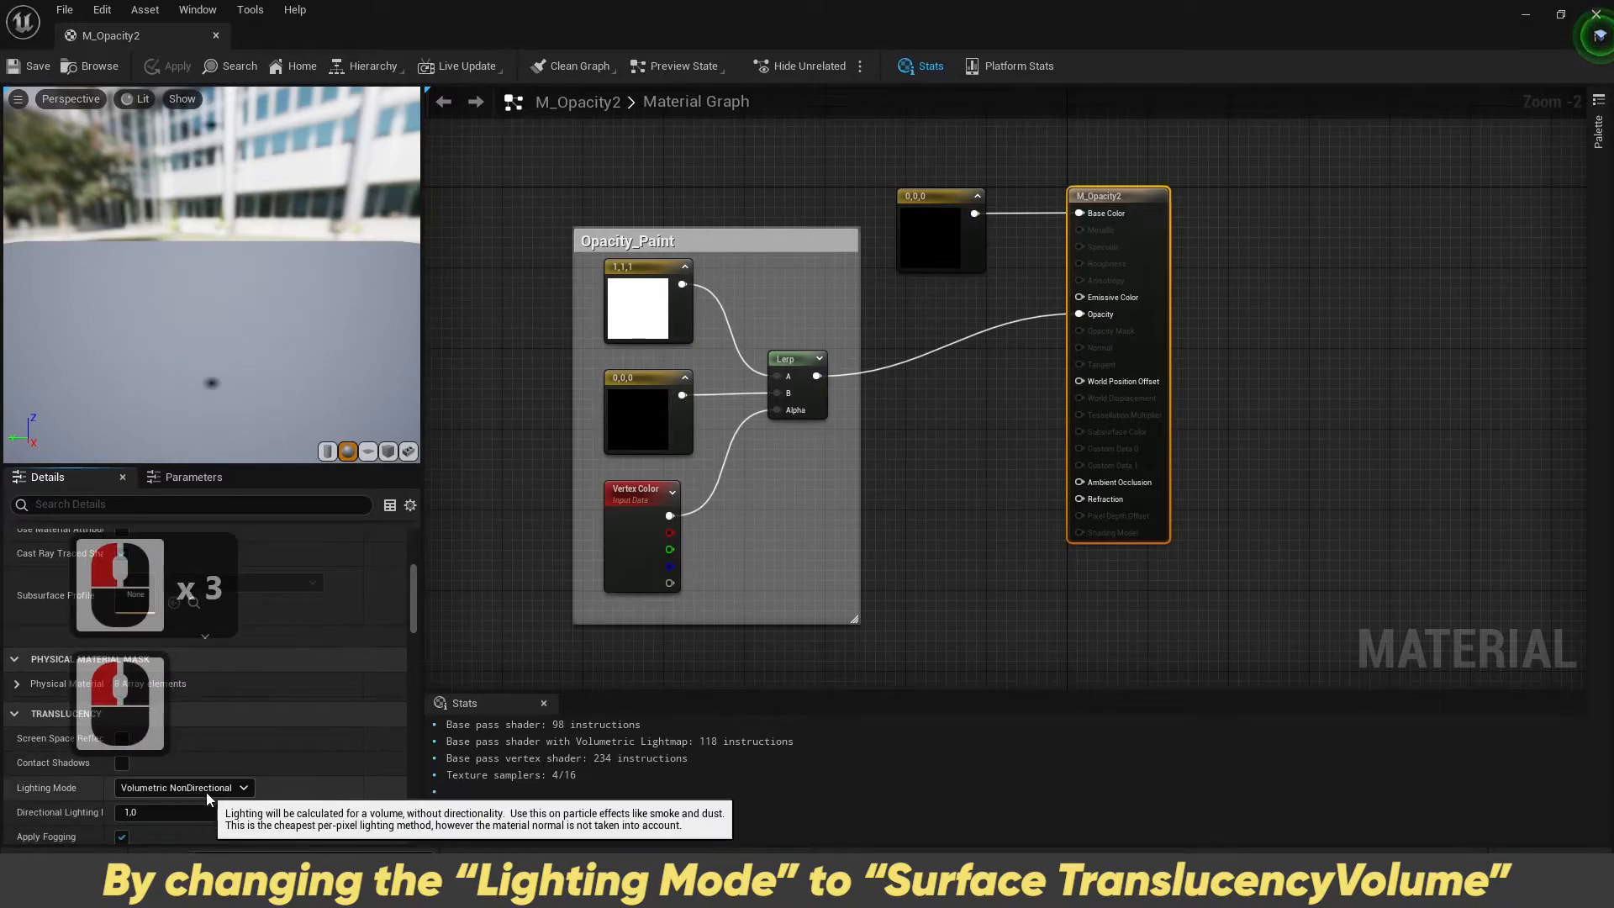
pyautogui.click(205, 788)
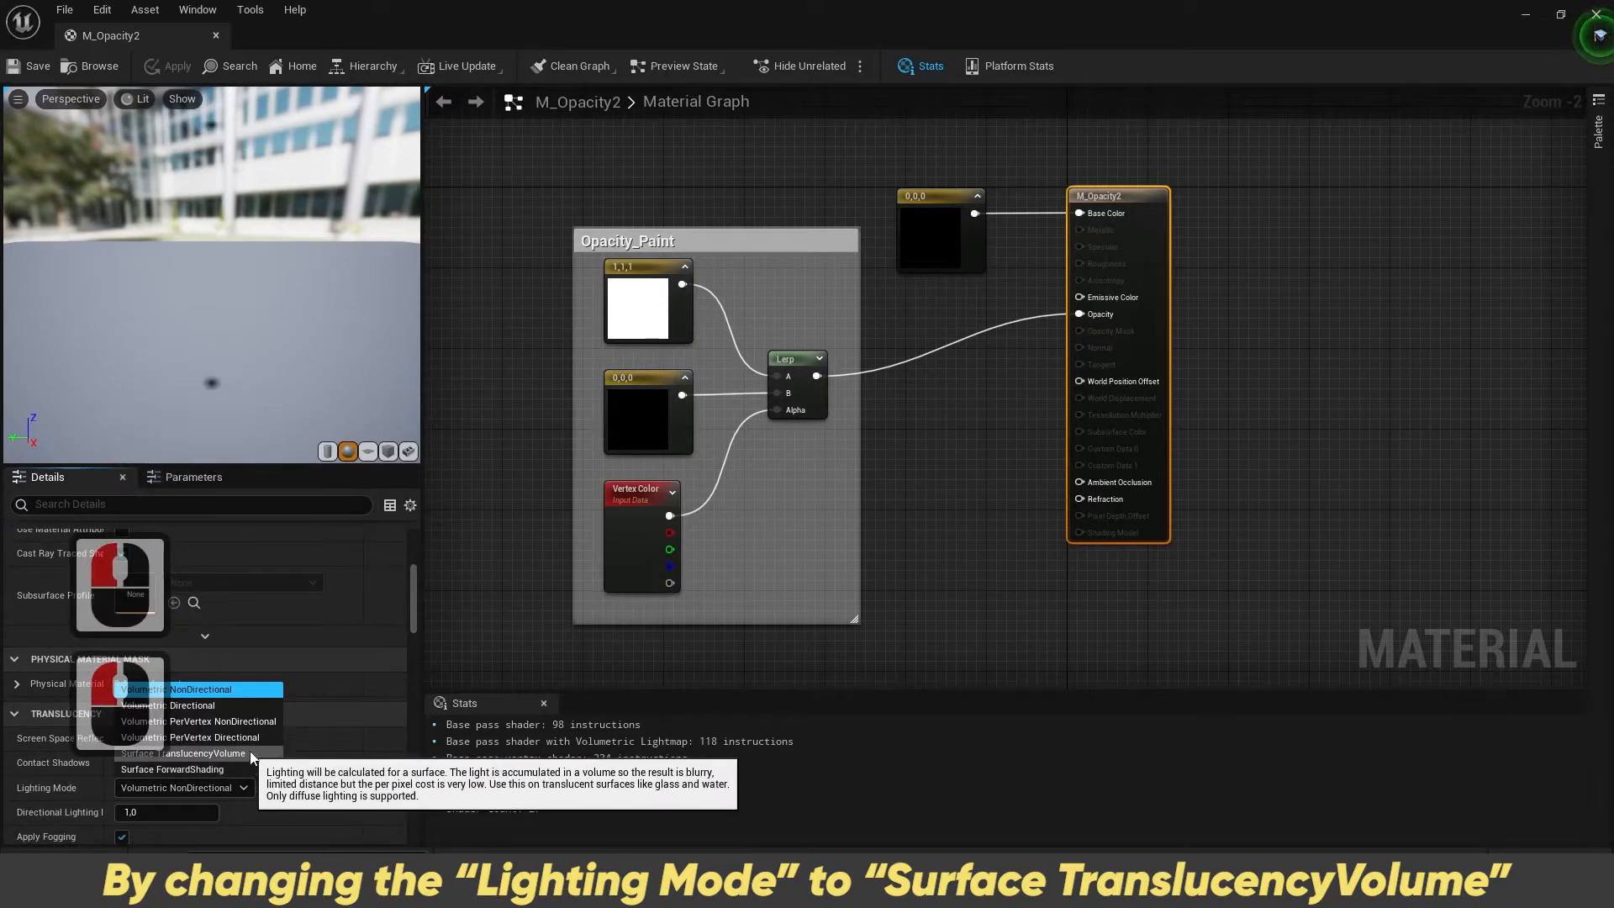
pyautogui.click(235, 753)
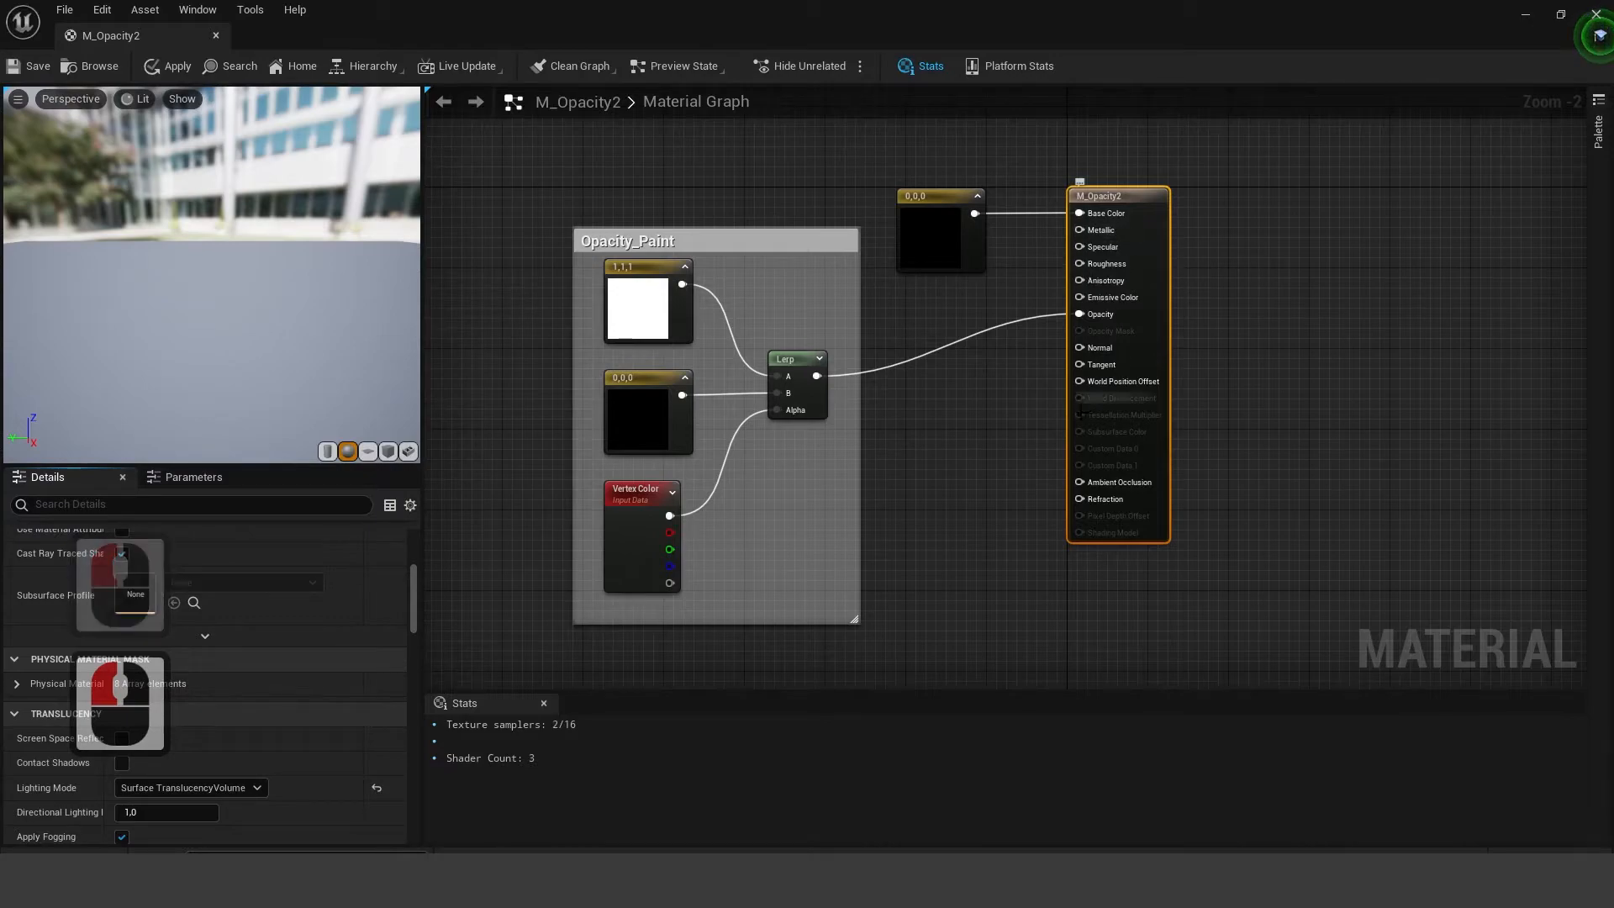
pyautogui.click(47, 68)
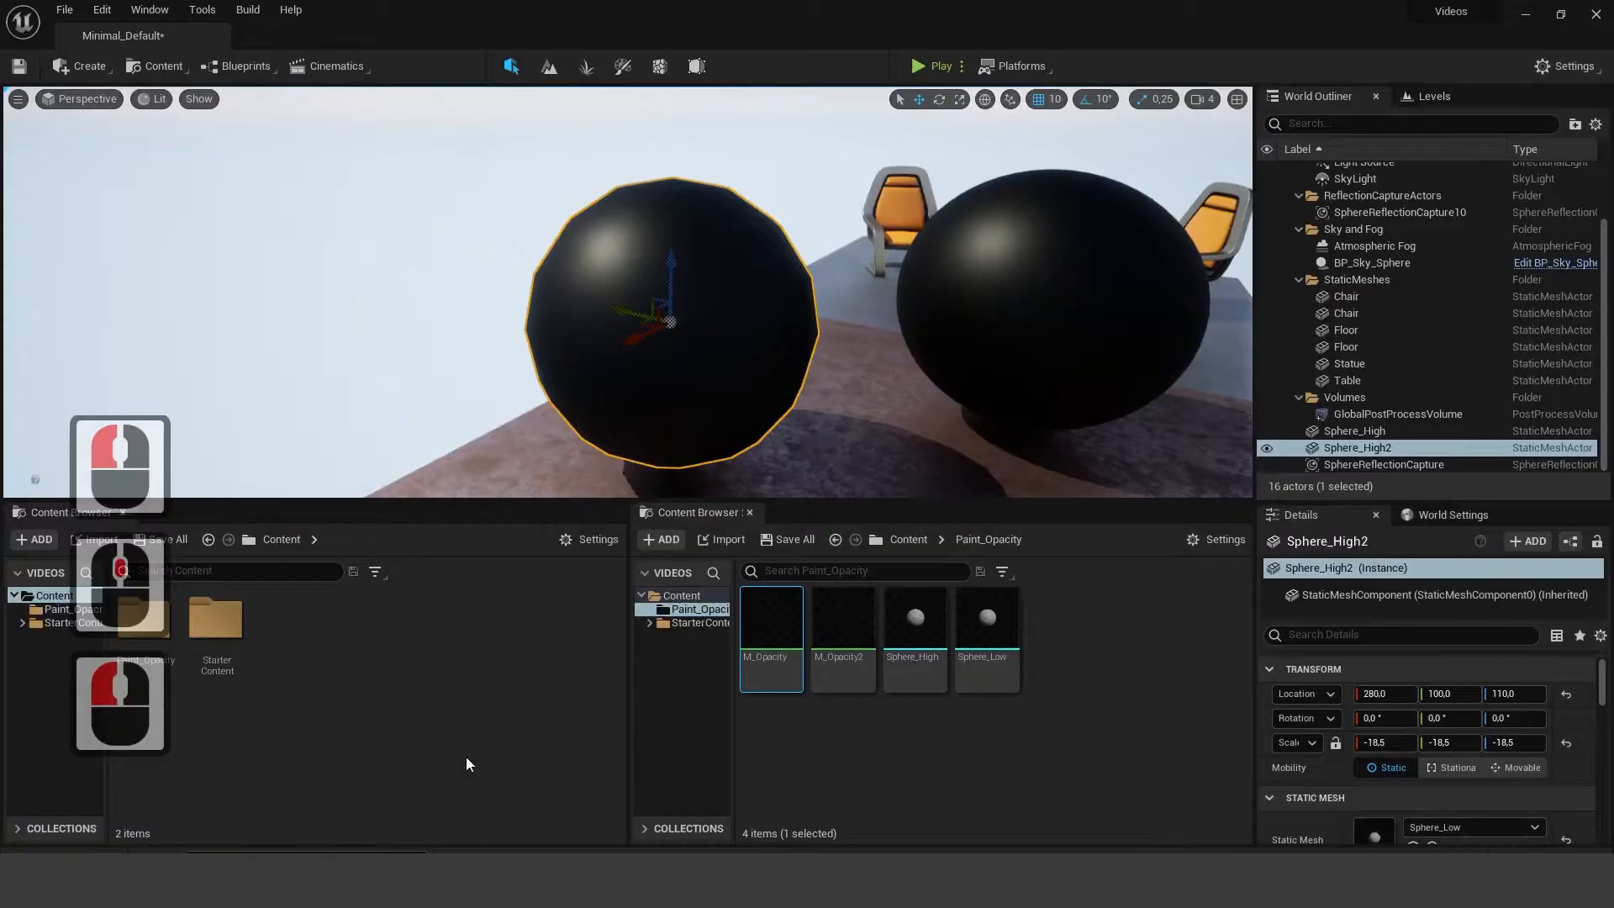
# Step: Open the M_Opacity material and connect the Vertex Color node's red output to the Lerp's Alpha
pyautogui.click(764, 636)
pyautogui.scroll(-5, 629, 403)
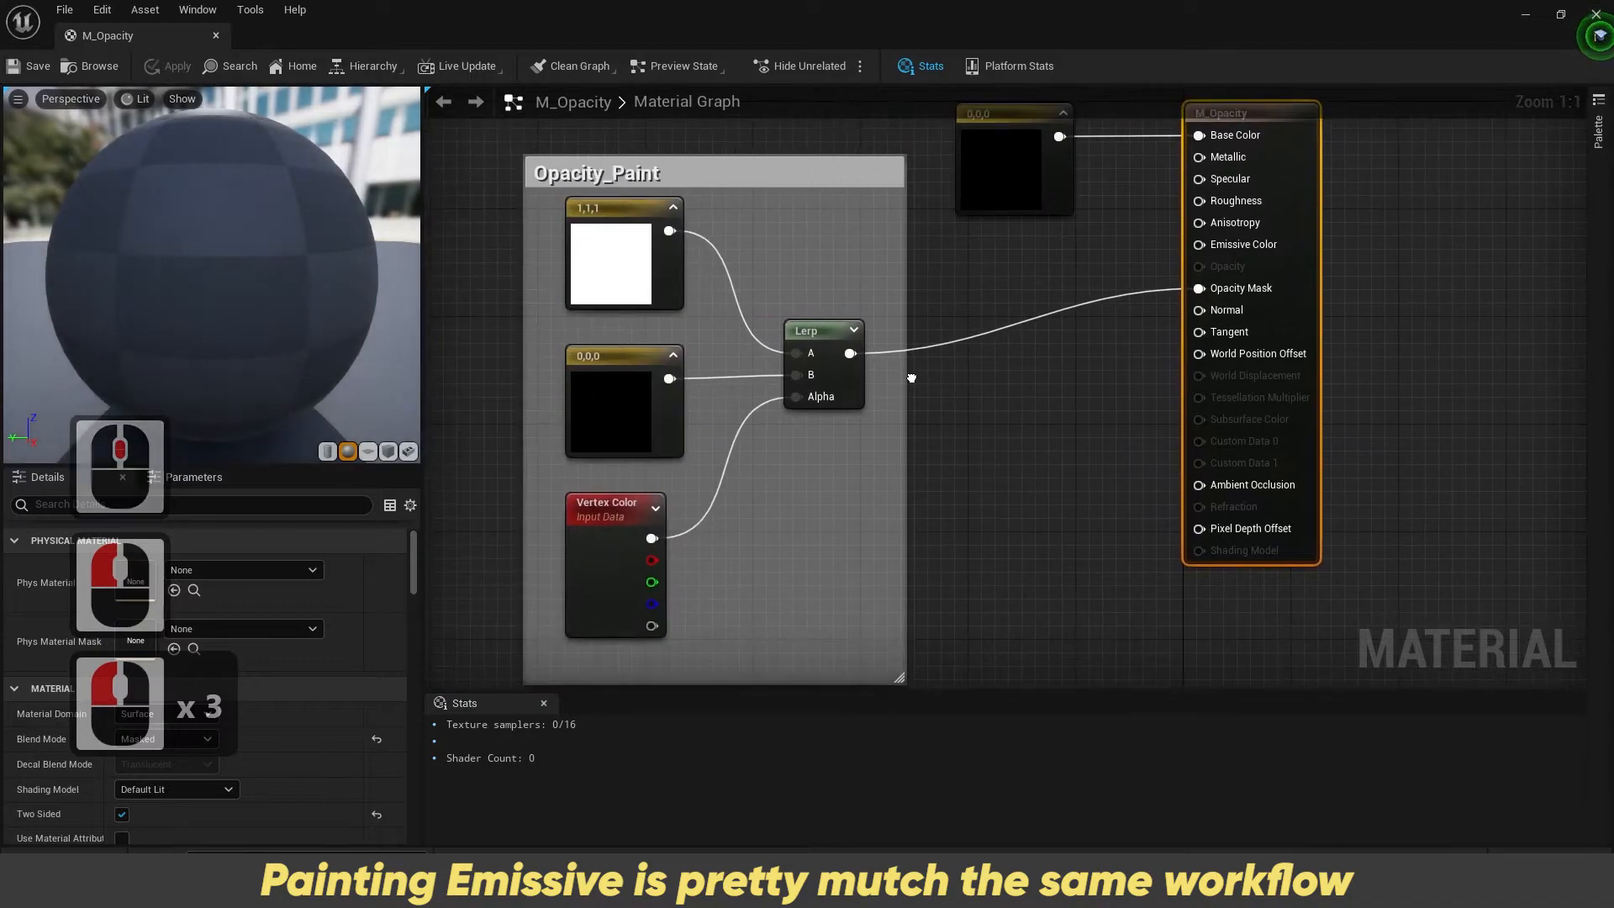
pyautogui.moveTo(652, 560); pyautogui.dragTo(796, 396)
pyautogui.moveTo(841, 583); pyautogui.dragTo(861, 410, button='right')
# Step: Duplicate the Lerp node and the white and black color constants below the Opacity_Paint comment
pyautogui.click(870, 207)
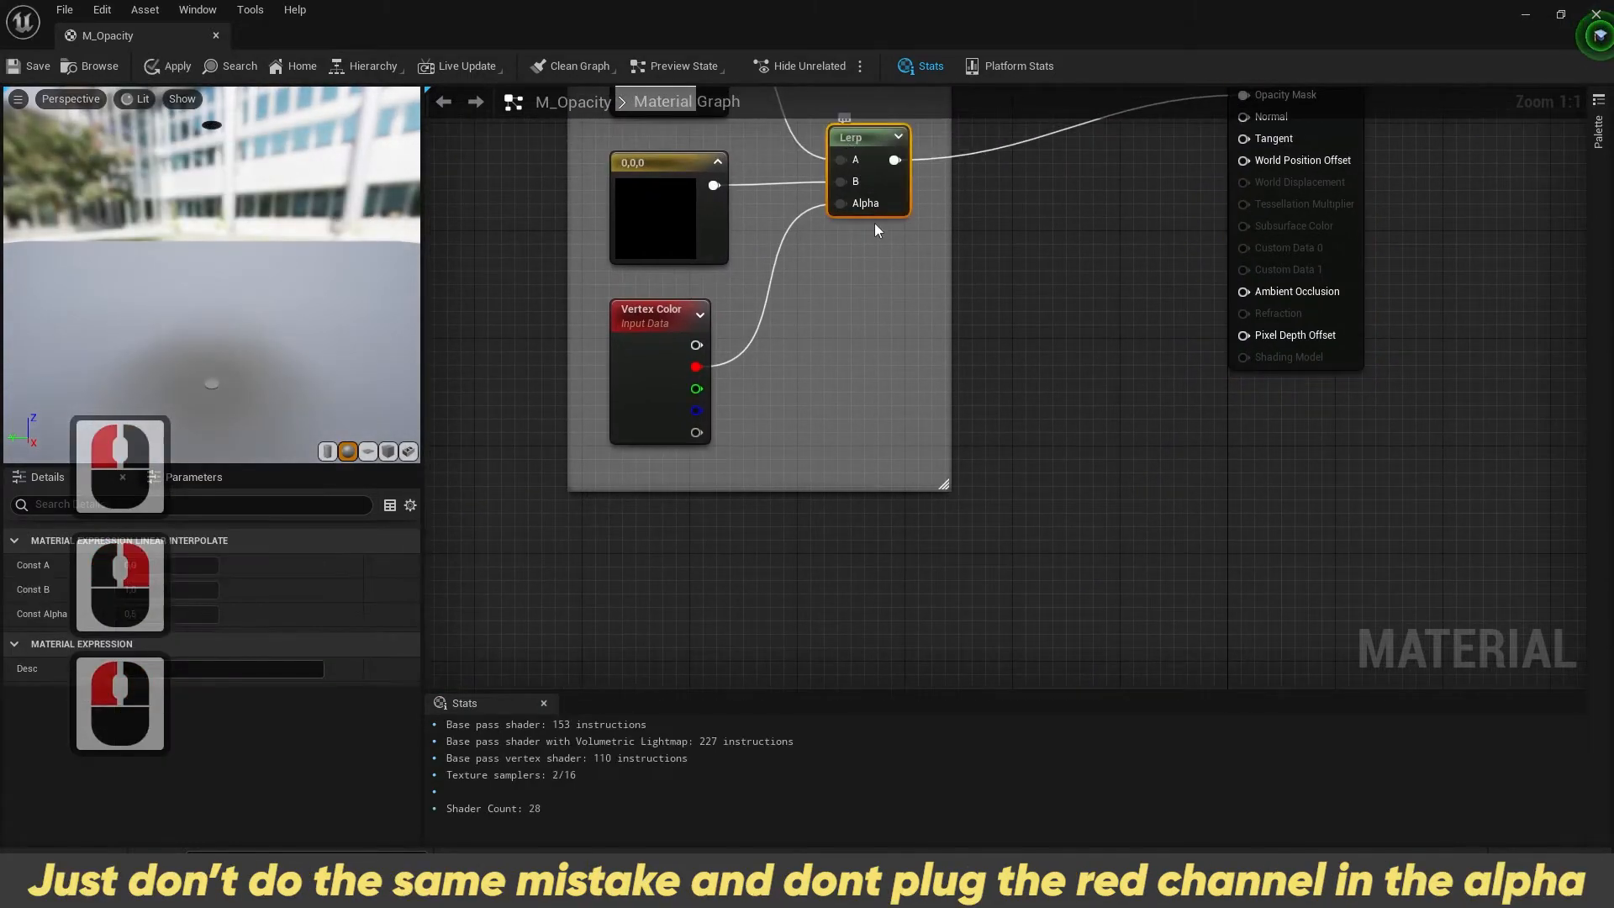
pyautogui.hotkey('ctrl', 'c')
pyautogui.hotkey('ctrl', 'v')
pyautogui.scroll(-2, 955, 501)
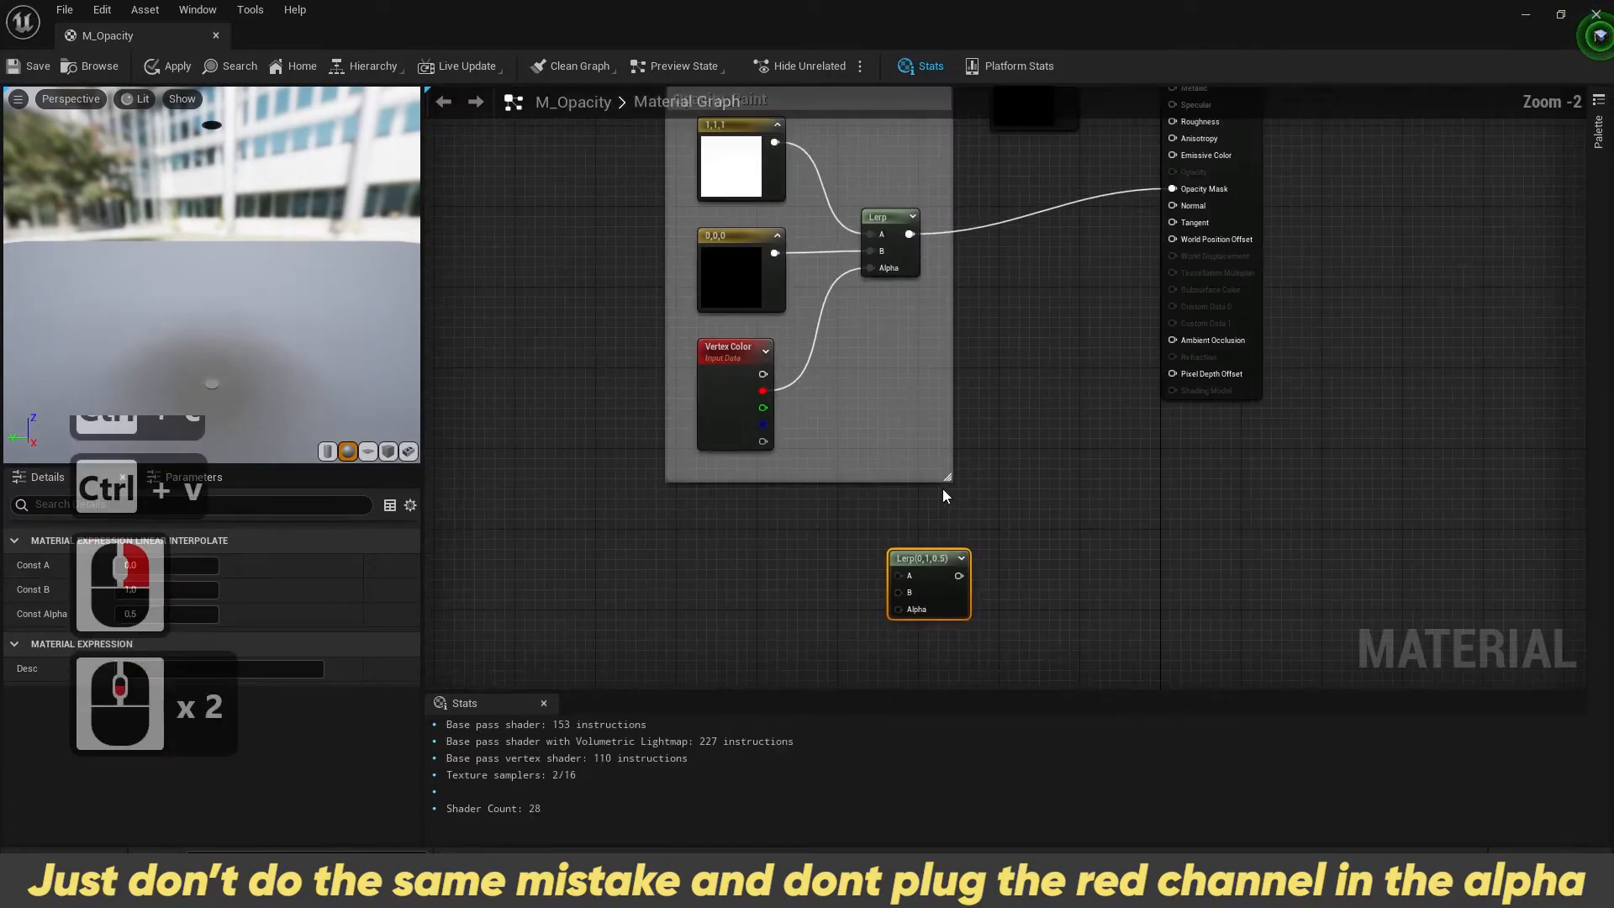
pyautogui.moveTo(595, 159); pyautogui.dragTo(737, 262)
pyautogui.hotkey('ctrl', 'c')
pyautogui.click(978, 452)
pyautogui.moveTo(978, 451); pyautogui.dragTo(986, 372, button='right')
pyautogui.hotkey('ctrl', 'v')
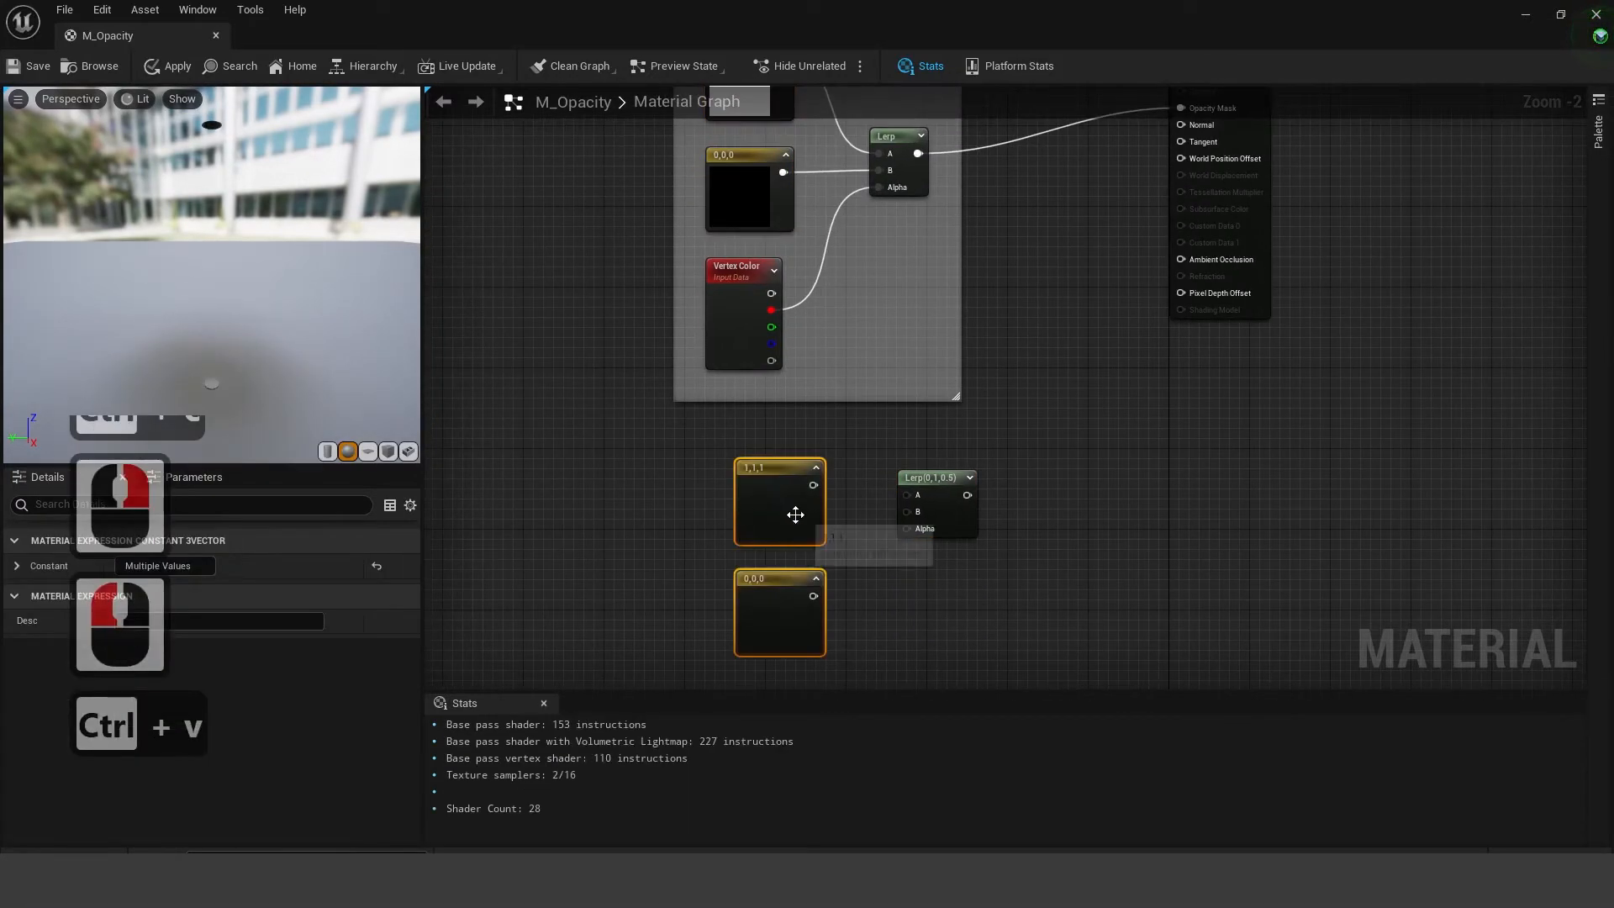
# Step: Change the duplicated black constant's color to pure green with R 0, G 1 and B 0
pyautogui.moveTo(774, 512); pyautogui.dragTo(760, 471, button='right')
pyautogui.click(739, 471)
pyautogui.click(199, 566)
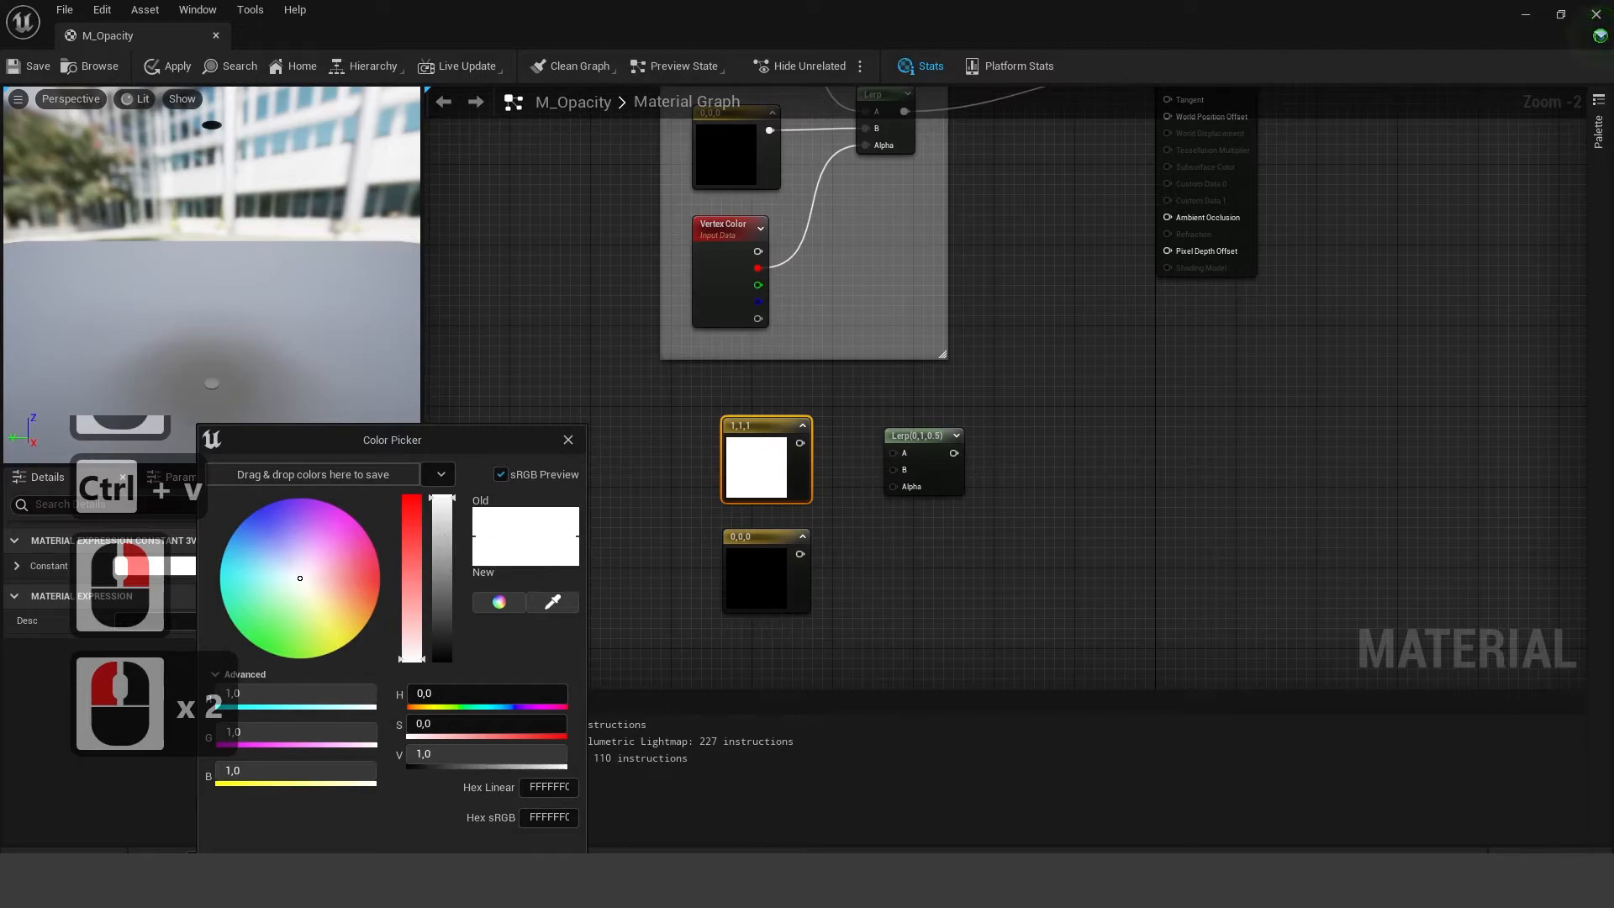
pyautogui.click(749, 566)
pyautogui.click(755, 571)
pyautogui.click(193, 566)
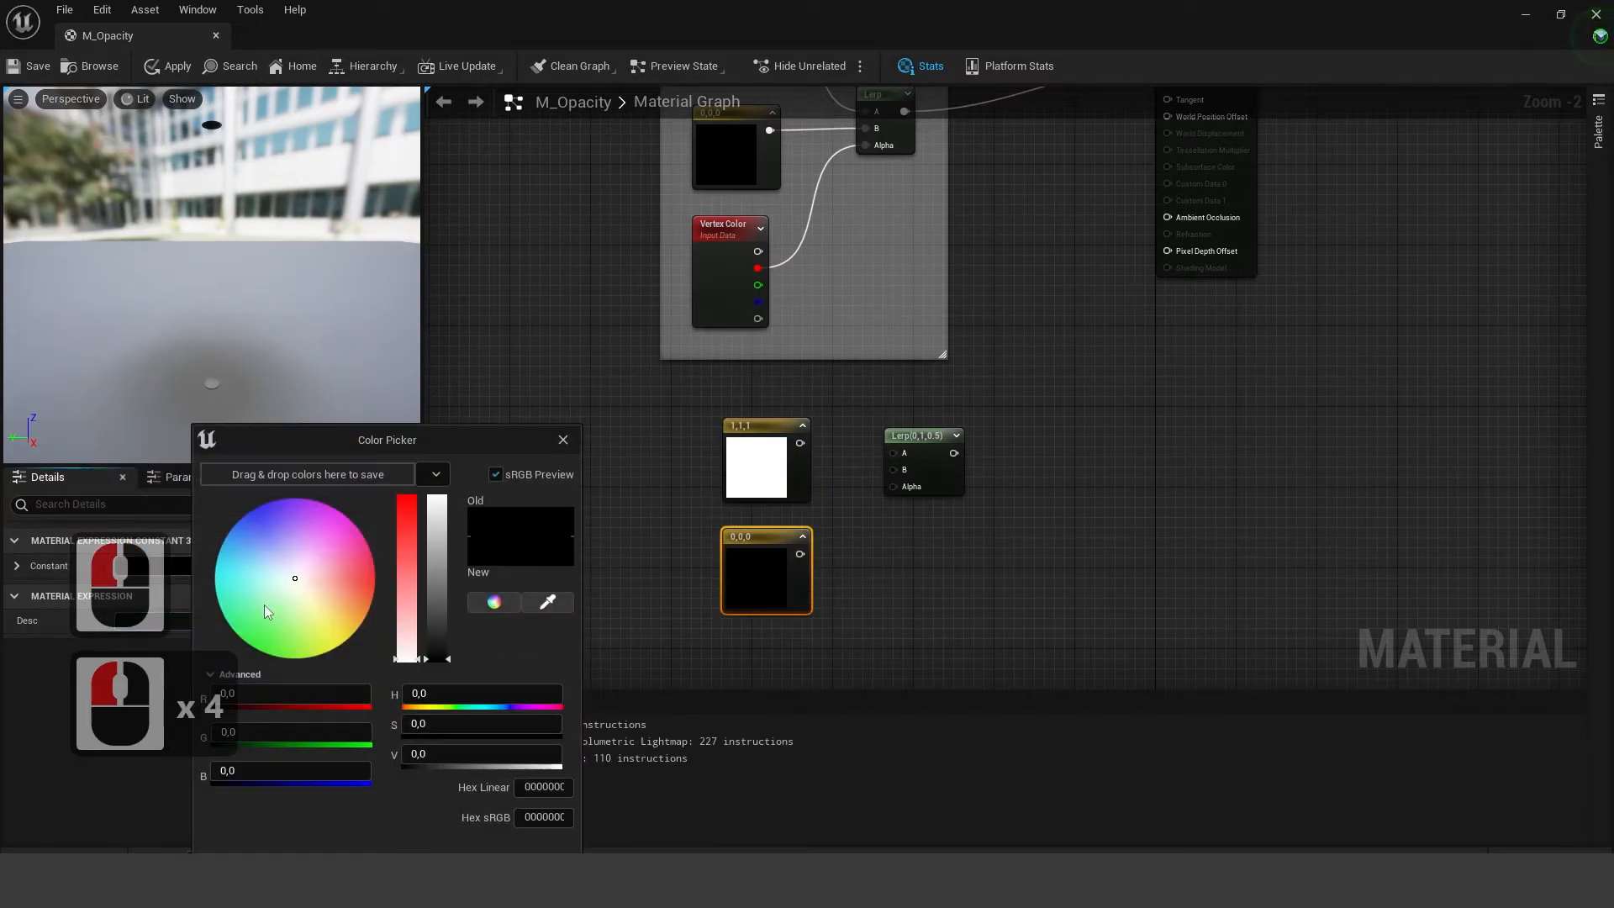
pyautogui.click(251, 646)
pyautogui.moveTo(434, 551); pyautogui.dragTo(438, 494)
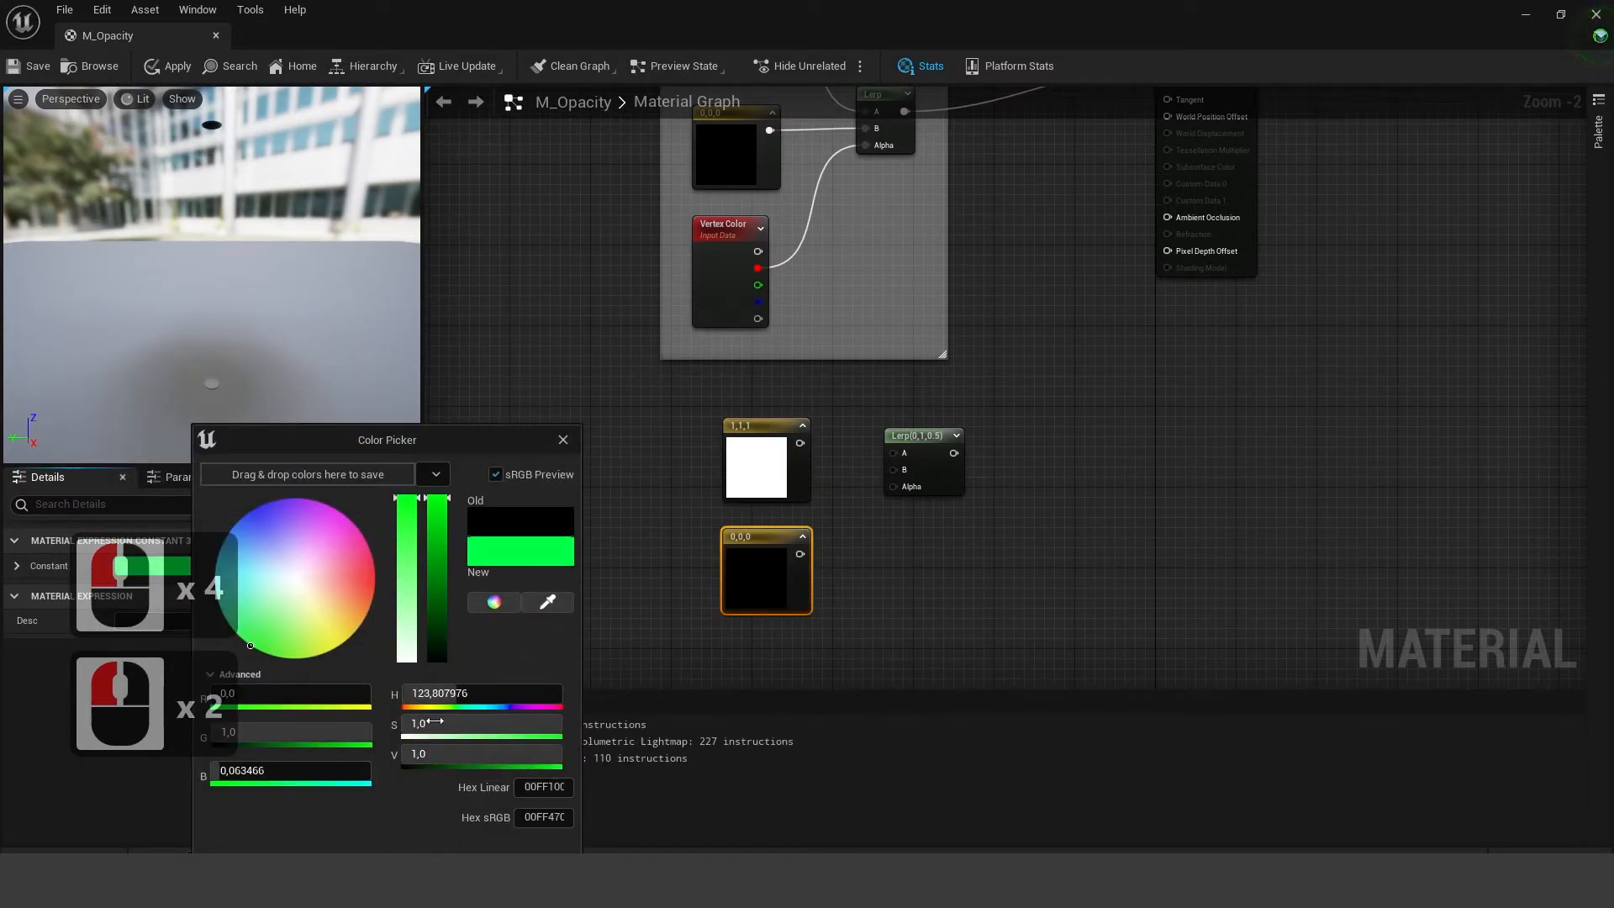
pyautogui.click(271, 770)
pyautogui.write('1')
pyautogui.press('Return')
pyautogui.write('0')
pyautogui.press('Return')
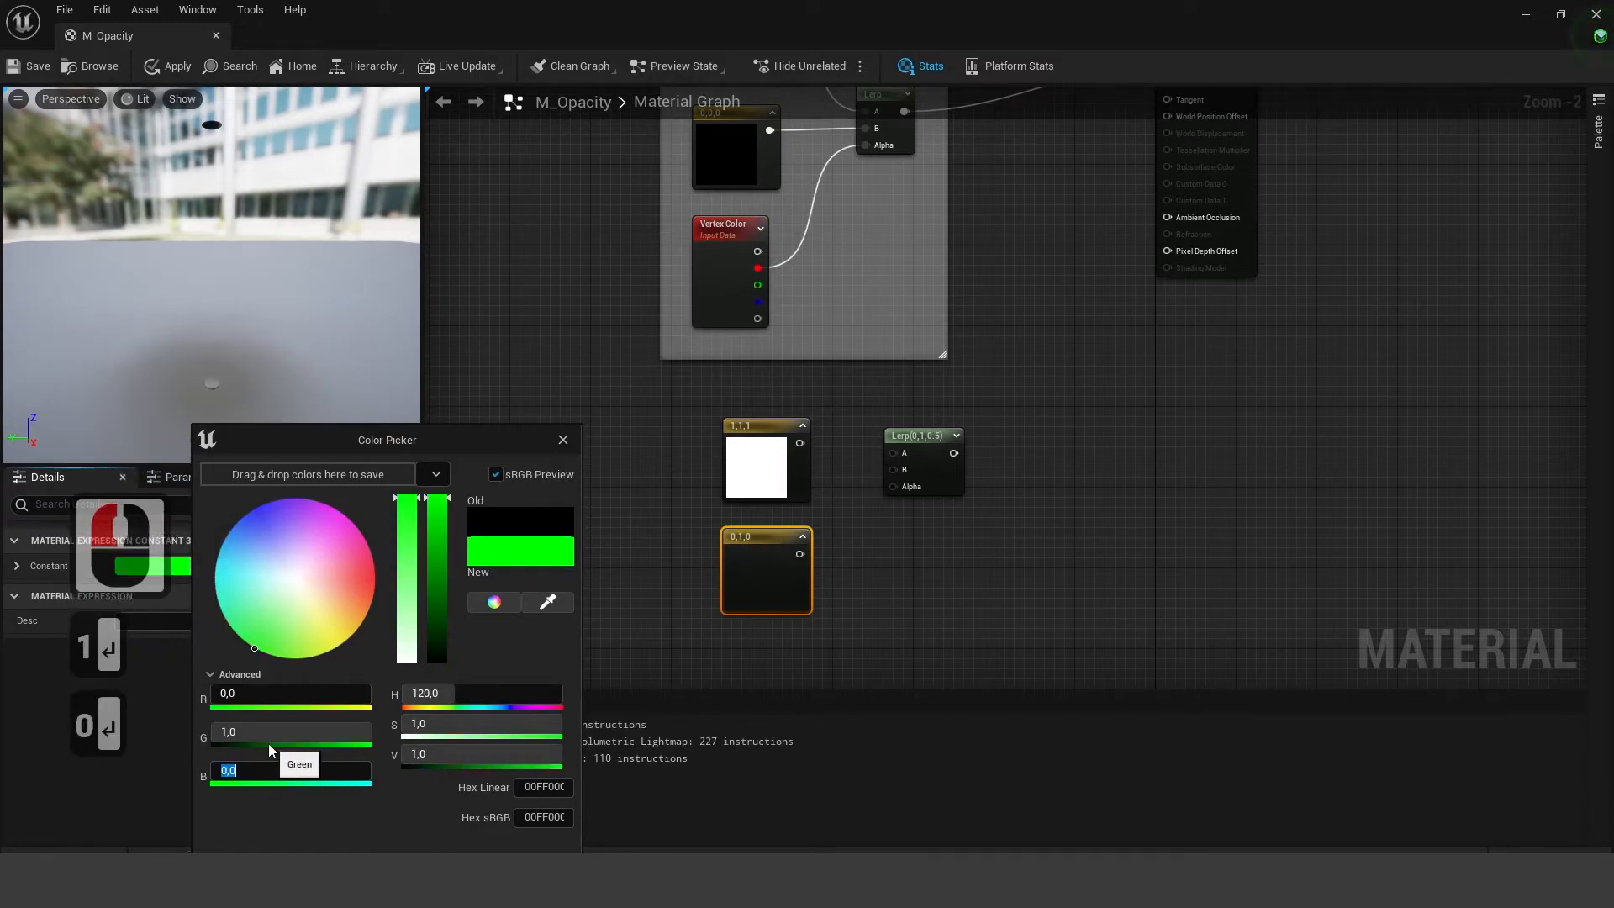
# Step: Wire white to A, green to B and Vertex Color's green output to Alpha of the new Lerp, connect it to Emissive Color and save
pyautogui.click(810, 443)
pyautogui.moveTo(800, 554); pyautogui.dragTo(893, 470)
pyautogui.moveTo(800, 443); pyautogui.dragTo(892, 454)
pyautogui.moveTo(757, 285); pyautogui.dragTo(894, 489)
pyautogui.moveTo(1078, 338); pyautogui.dragTo(942, 483, button='right')
pyautogui.moveTo(797, 598); pyautogui.dragTo(1032, 177)
pyautogui.click(32, 67)
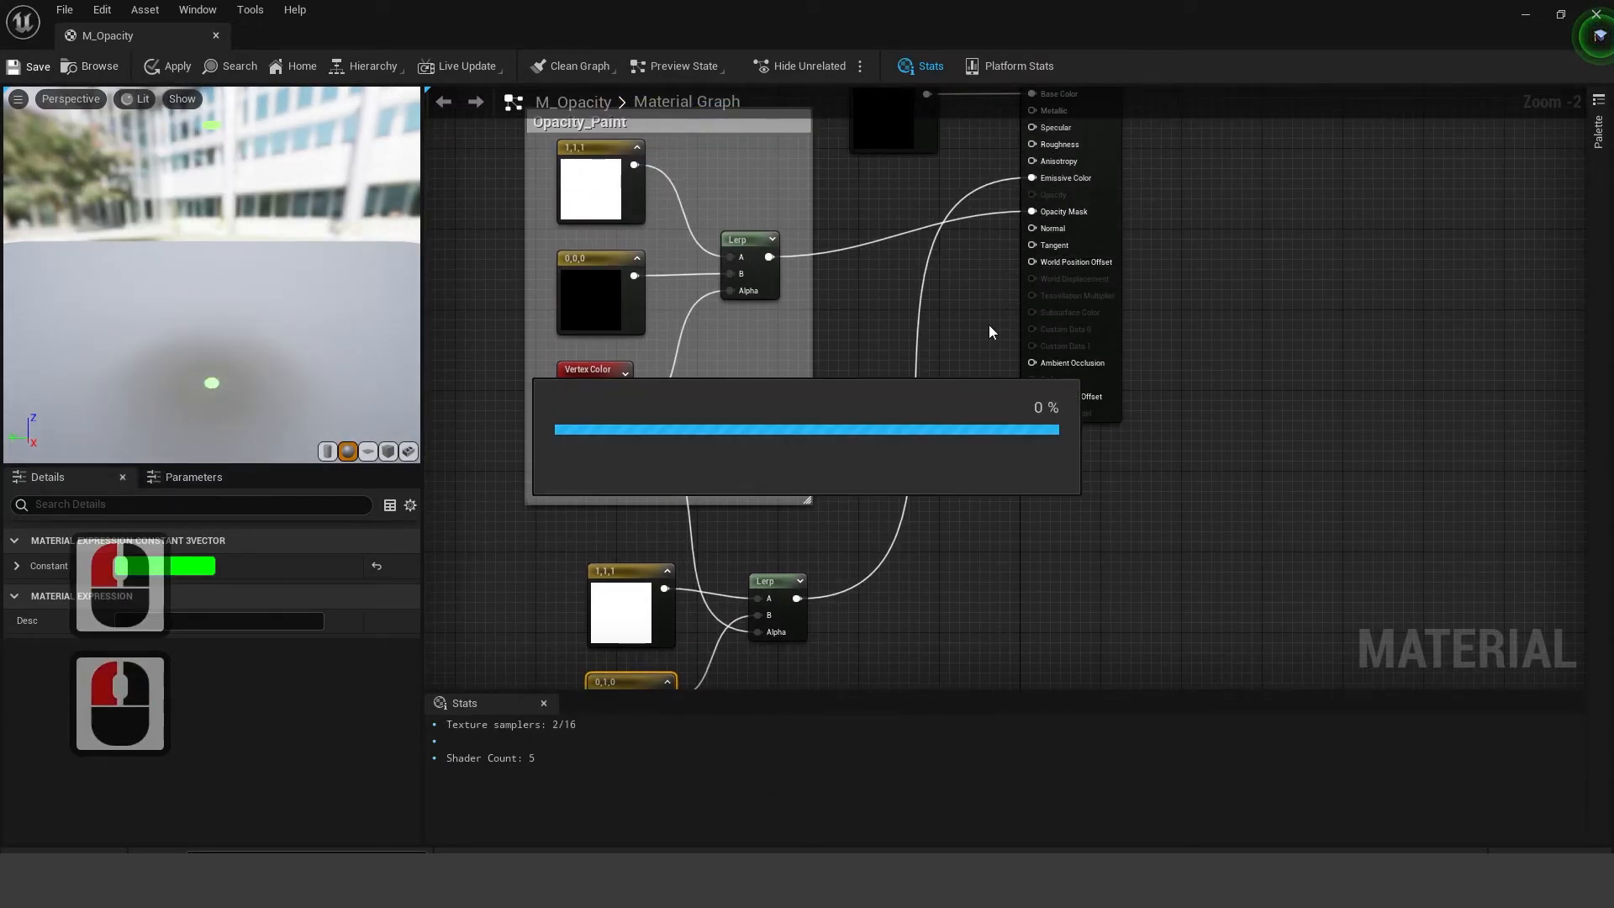
# Step: Wrap the new Lerp and its two color constants in a comment named Paint_Emissive
pyautogui.moveTo(986, 335); pyautogui.dragTo(1070, 137, button='right')
pyautogui.moveTo(552, 353); pyautogui.dragTo(923, 607)
pyautogui.write('cPaint_Emissiv')
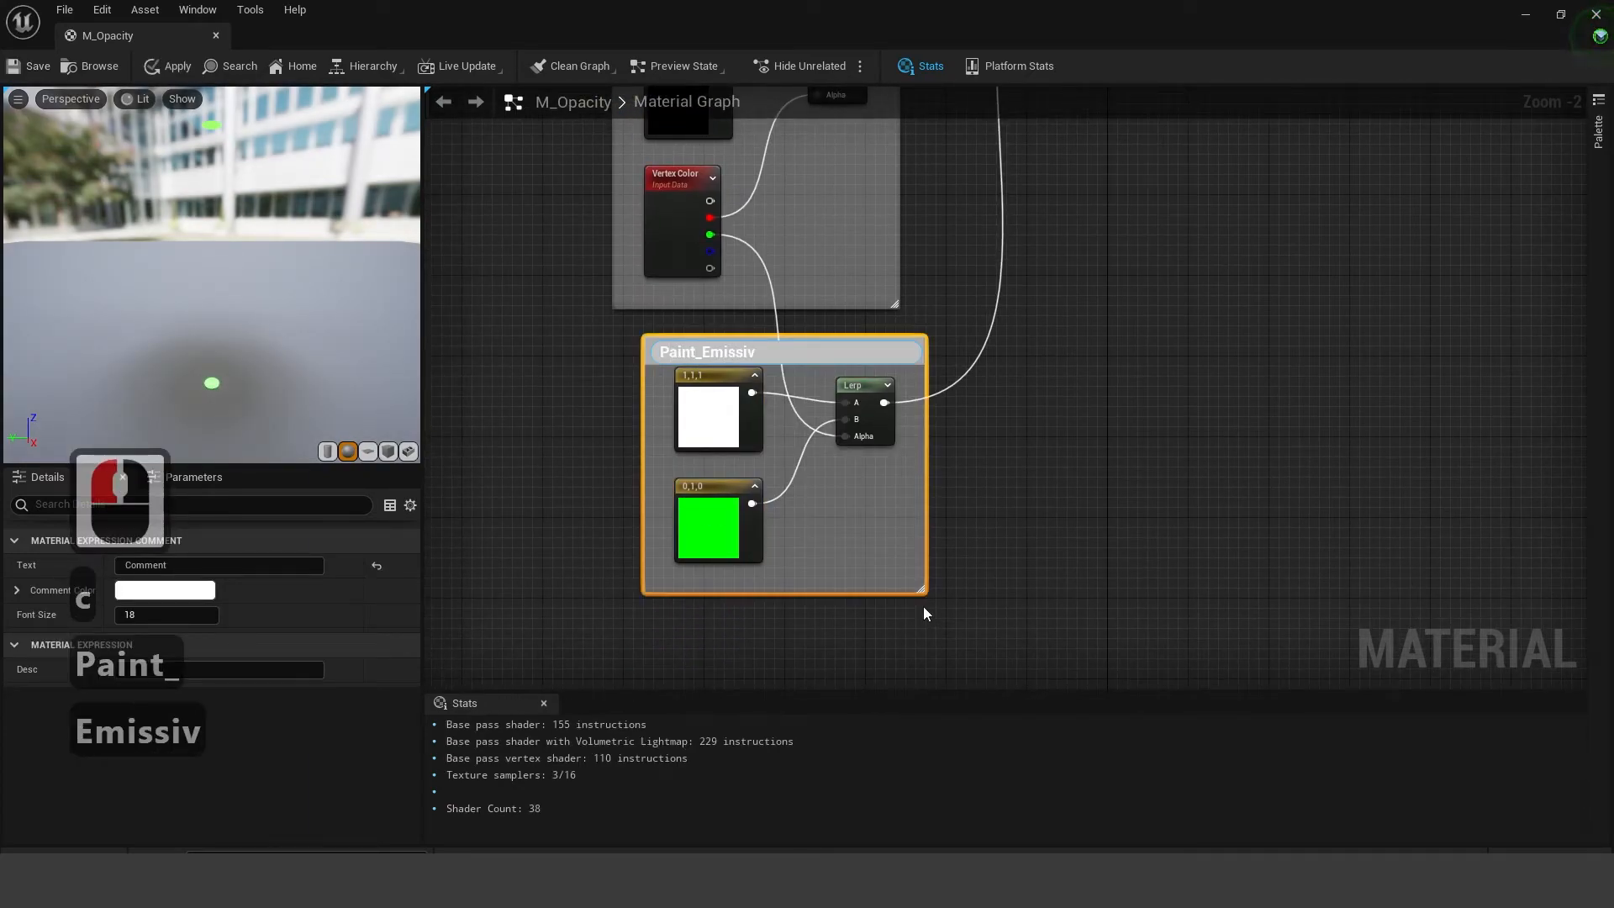
pyautogui.write('e')
pyautogui.press('Return')
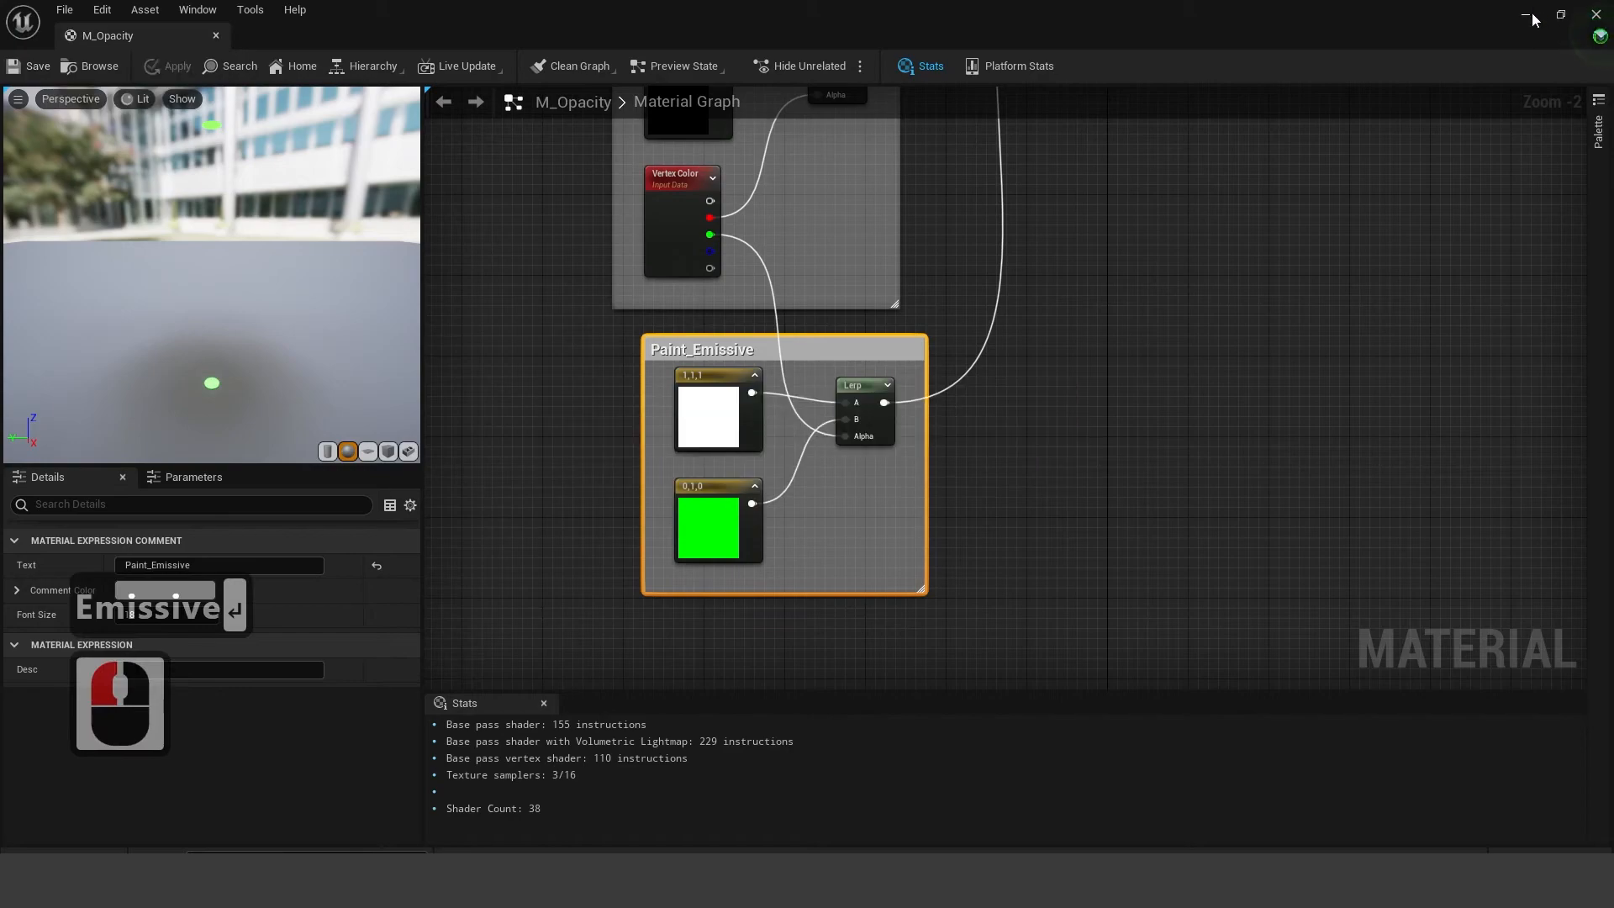
# Step: Return to the level and activate the Mesh Paint Paint tool for the selected low-poly sphere
pyautogui.click(1525, 14)
pyautogui.moveTo(764, 359); pyautogui.dragTo(749, 349, button='right')
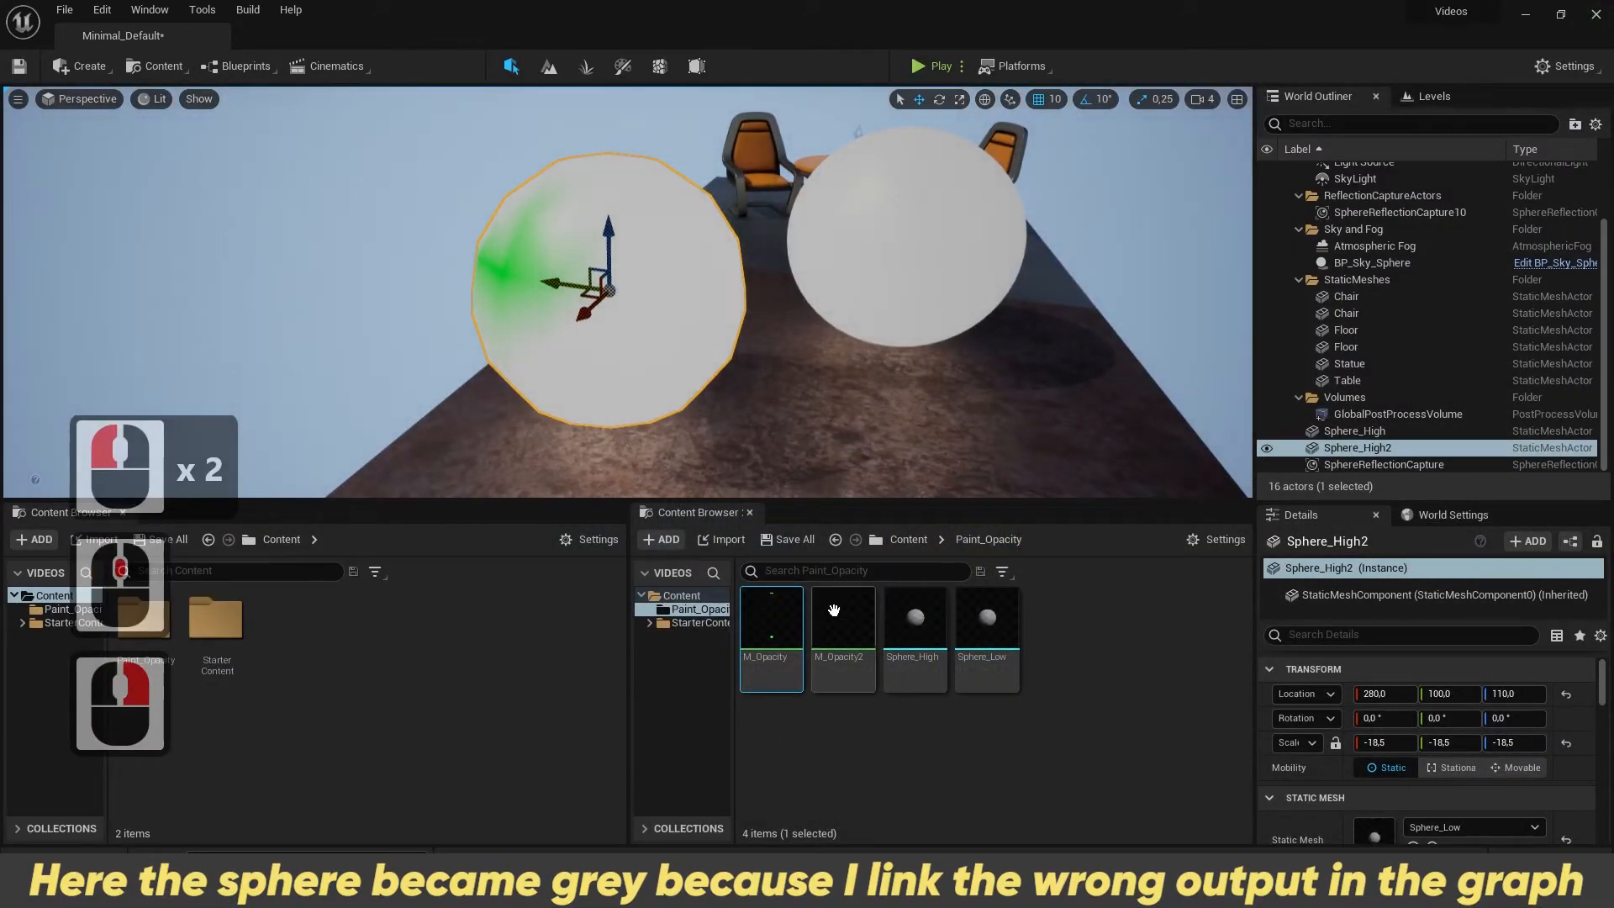
pyautogui.click(623, 66)
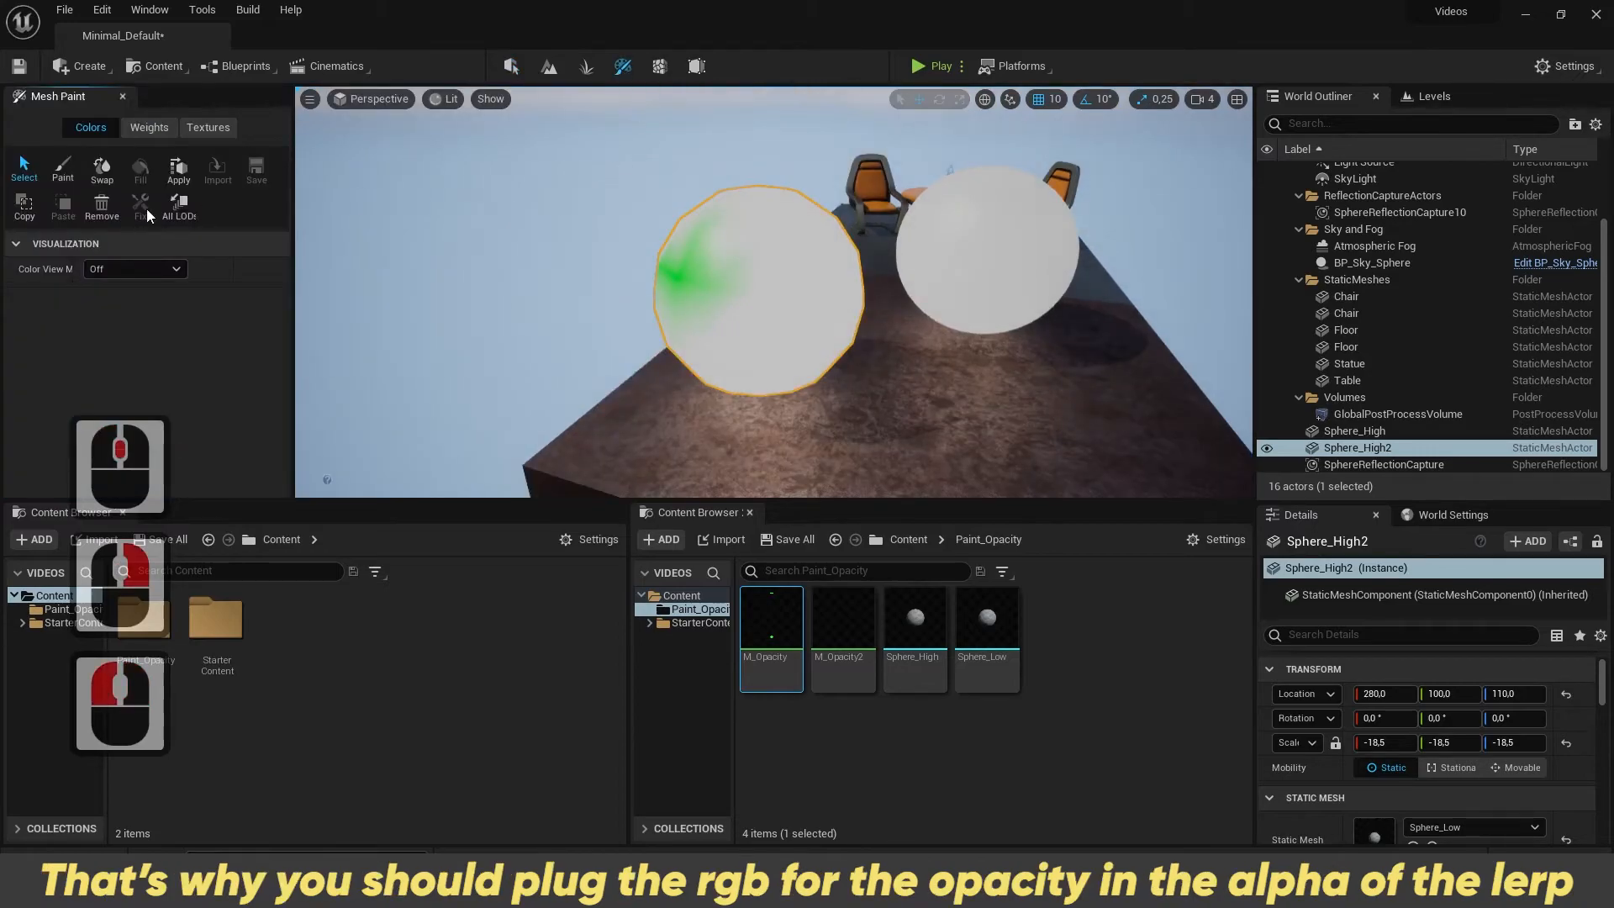
pyautogui.click(69, 169)
# Step: Fill the low-poly sphere with white on the red channel only
pyautogui.scroll(-8, 205, 343)
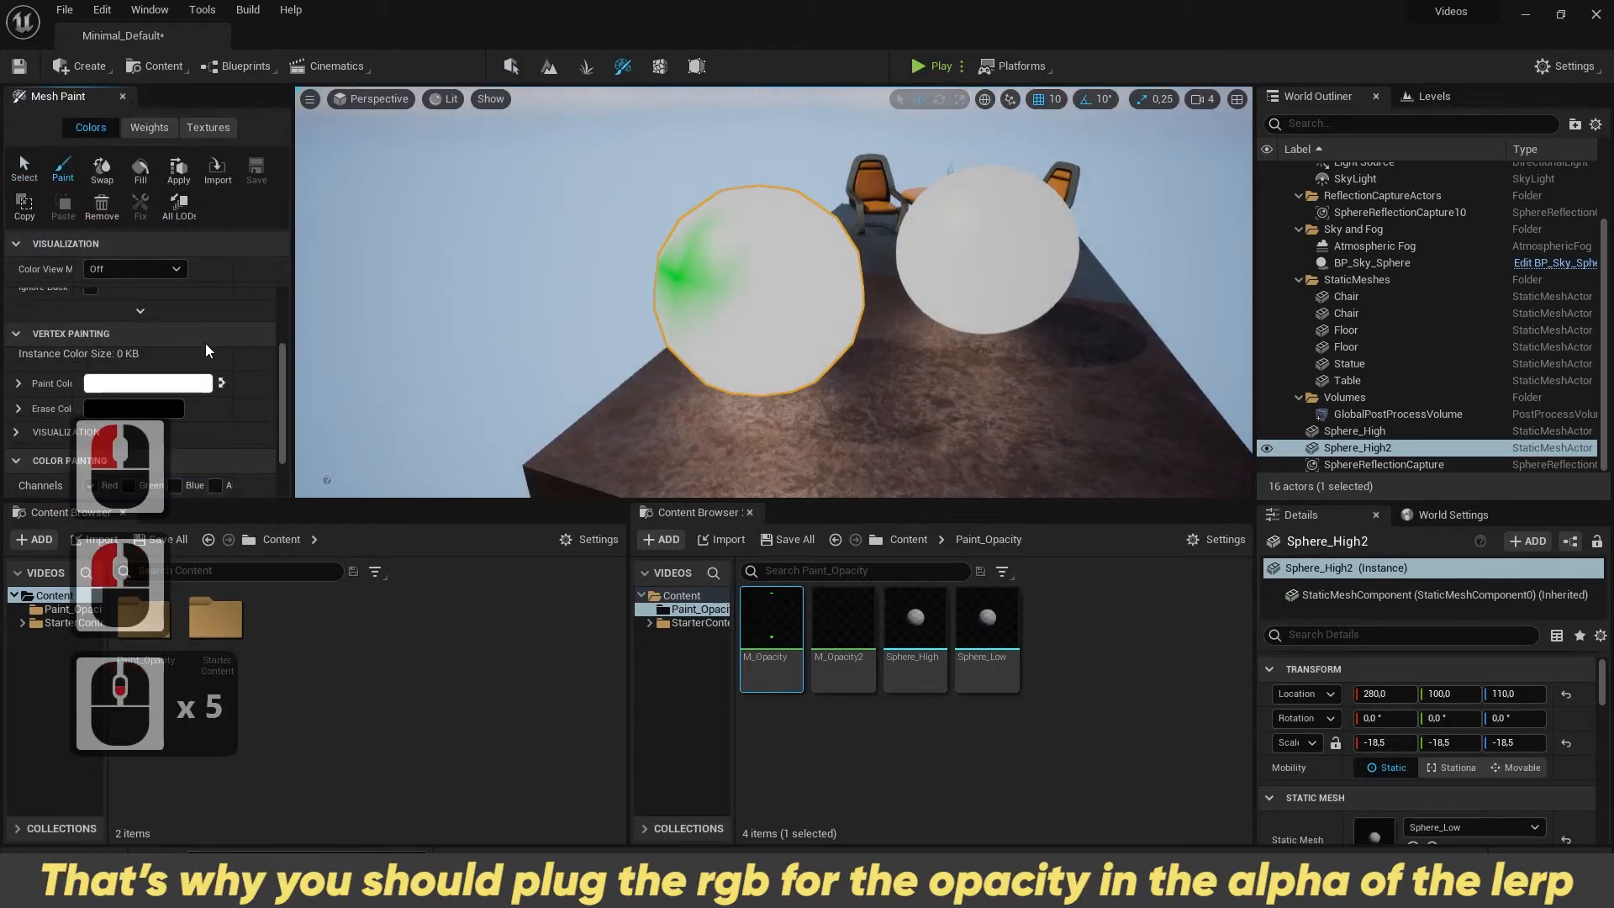
pyautogui.click(91, 406)
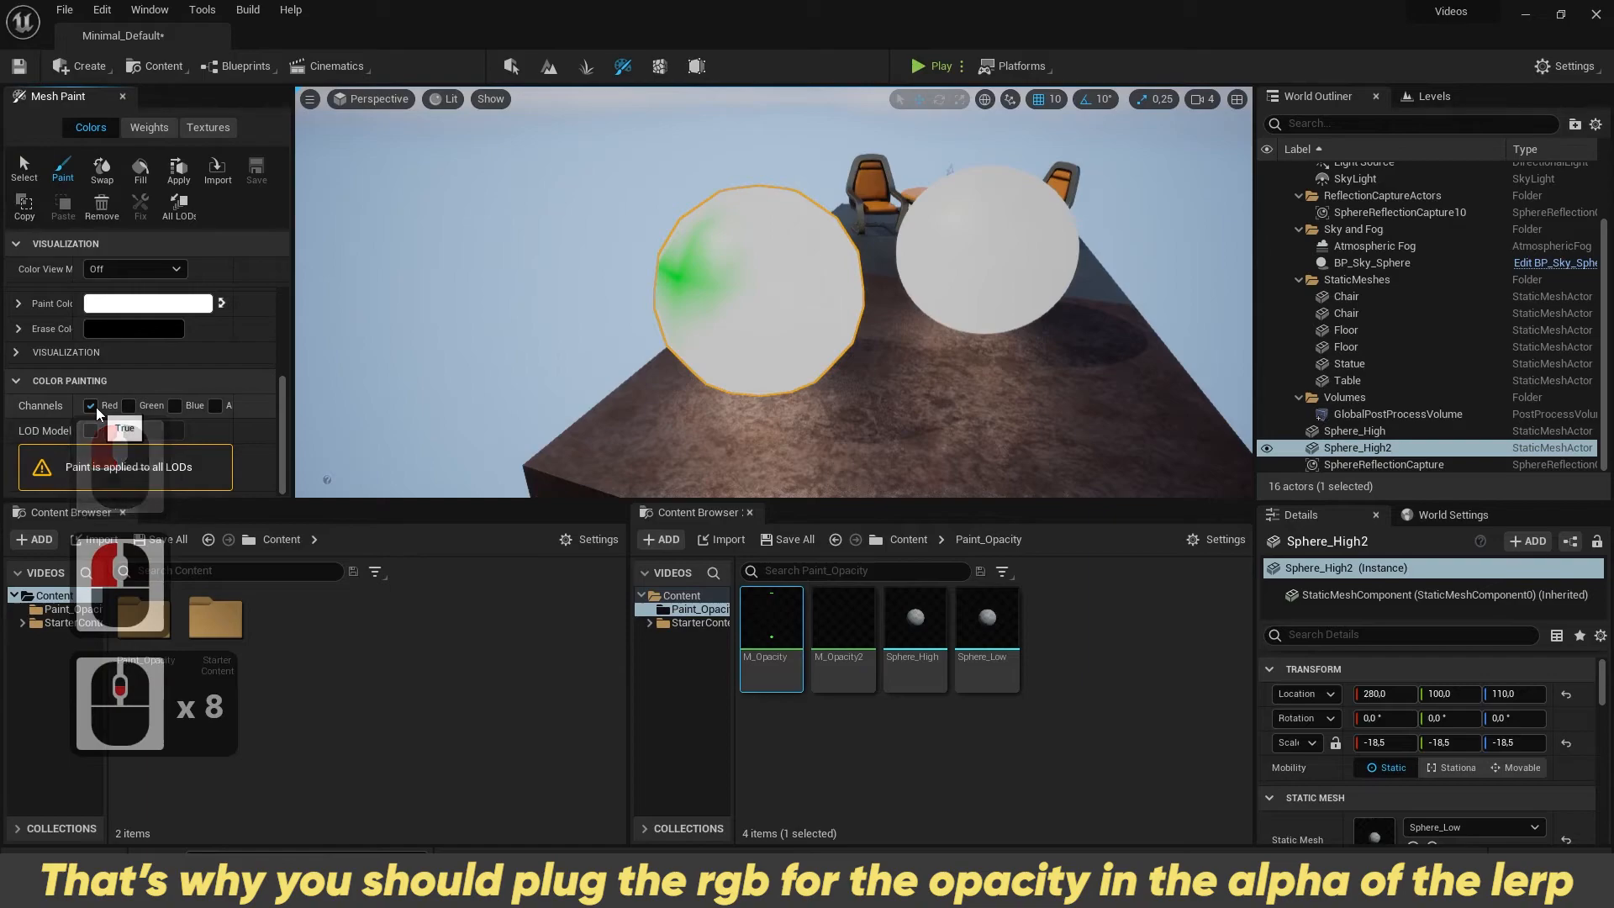
pyautogui.click(90, 406)
pyautogui.click(142, 176)
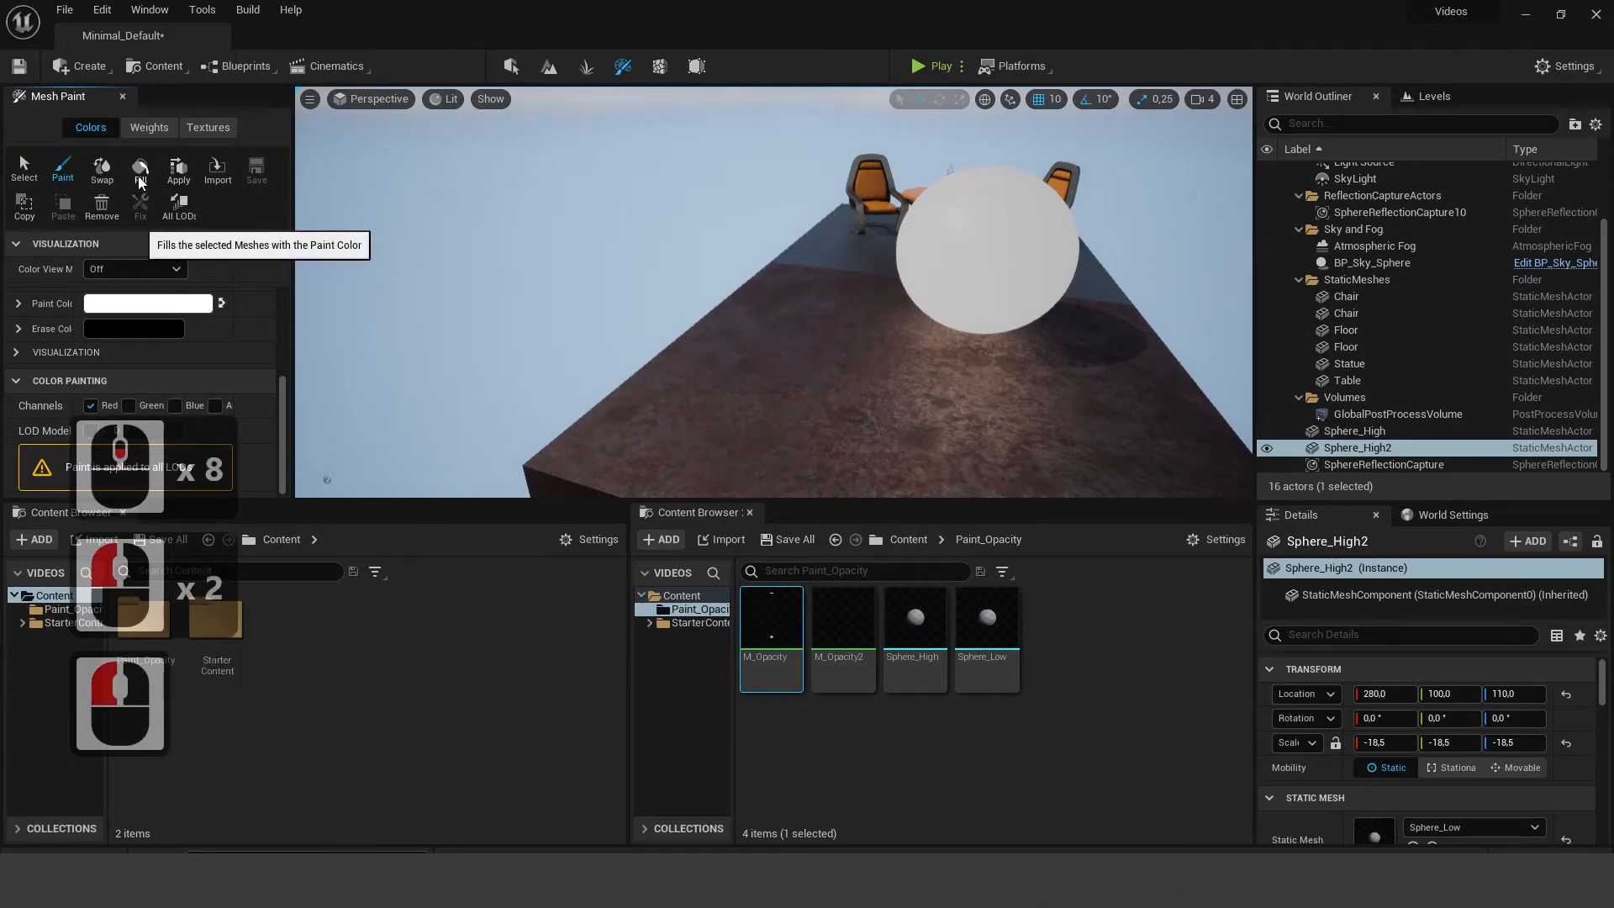
# Step: Swap the paint color to black and fill the low-poly sphere's red channel, followed by only its green channel
pyautogui.click(102, 171)
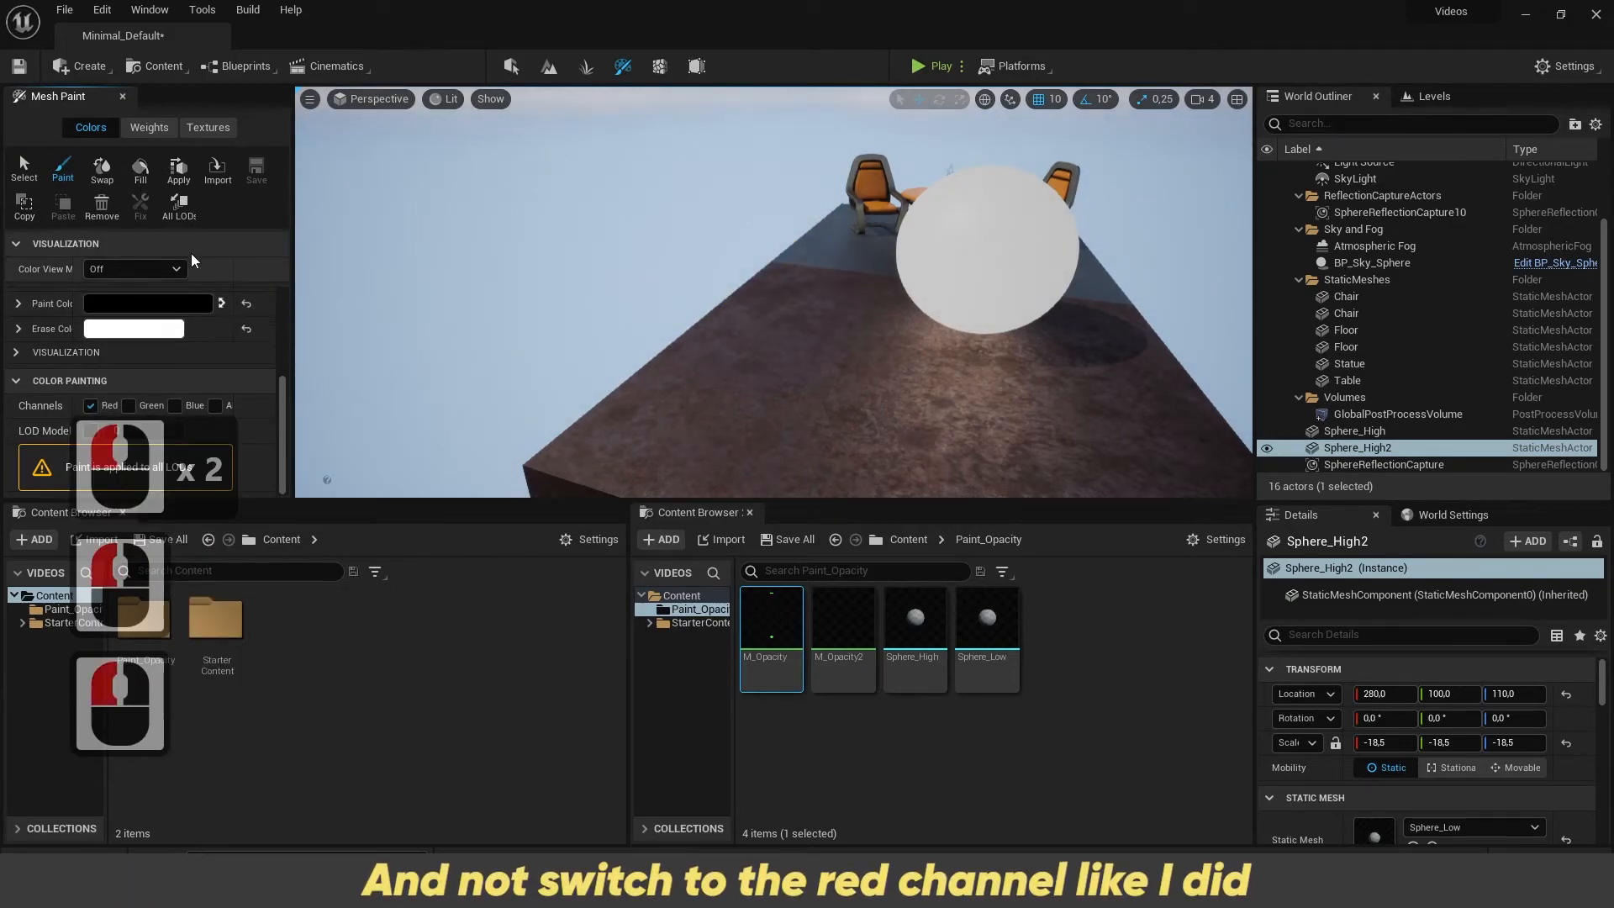
pyautogui.click(136, 175)
pyautogui.click(120, 405)
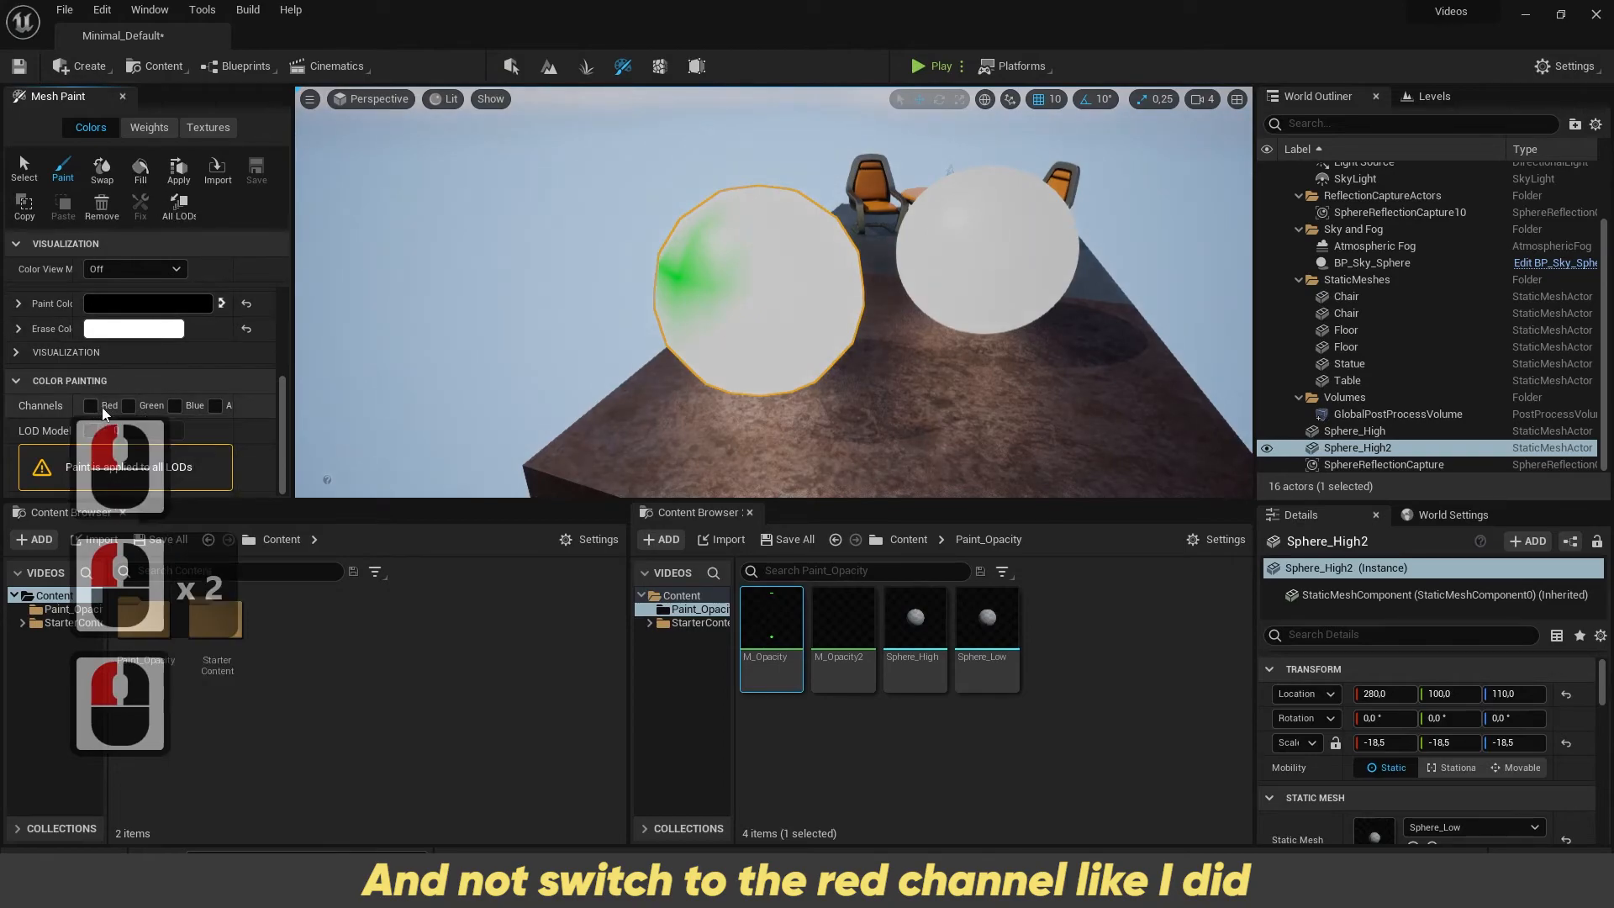
pyautogui.click(129, 405)
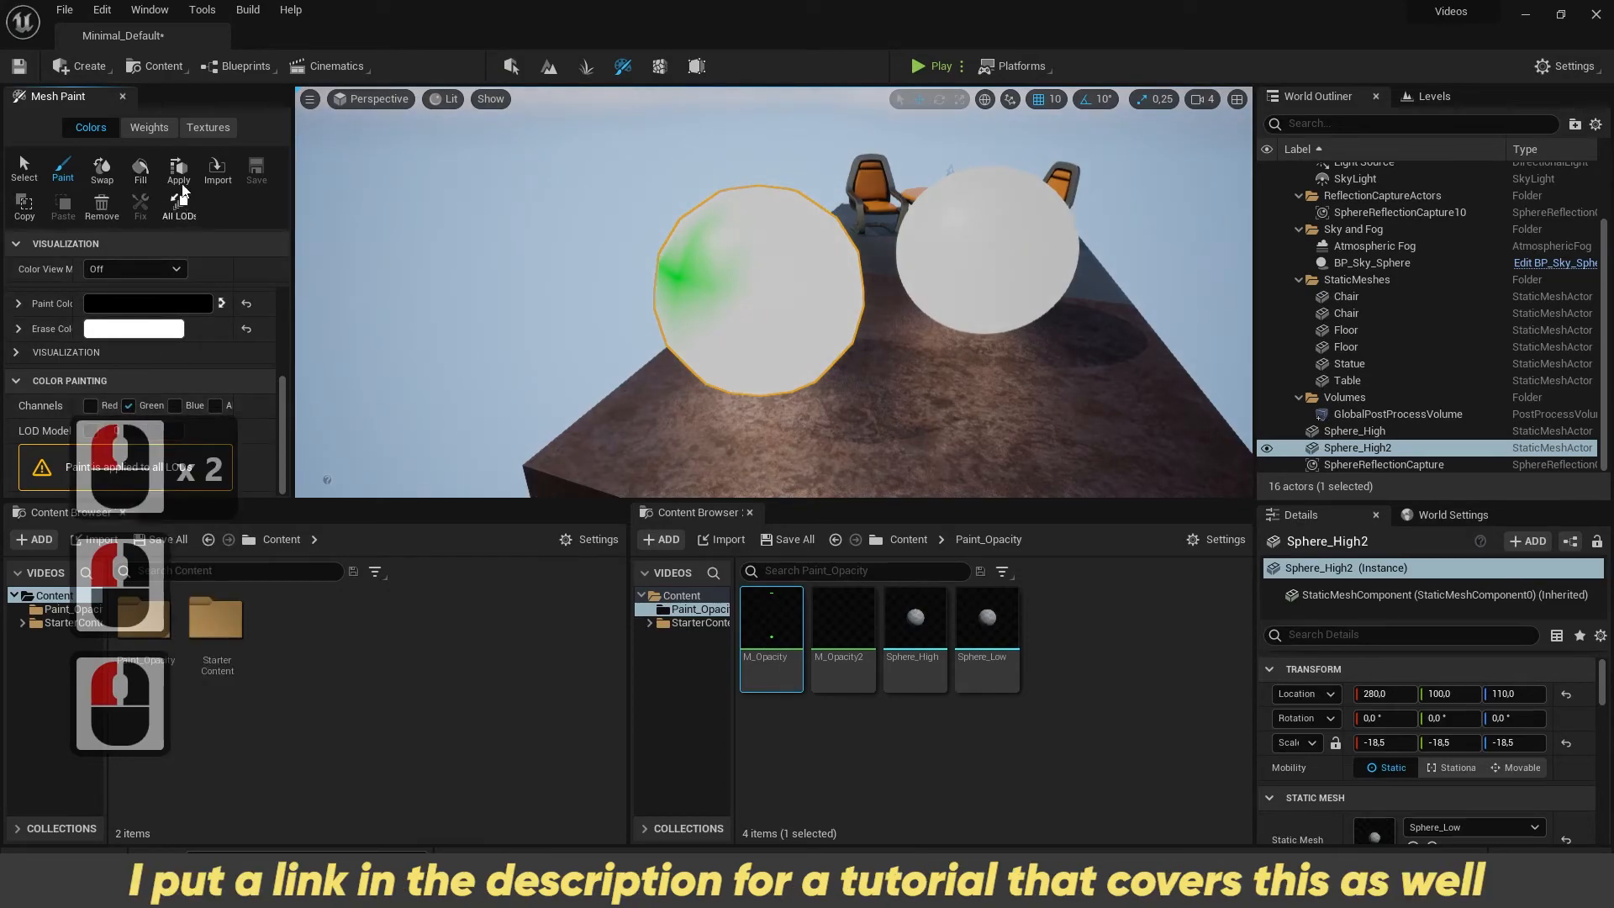
pyautogui.click(151, 172)
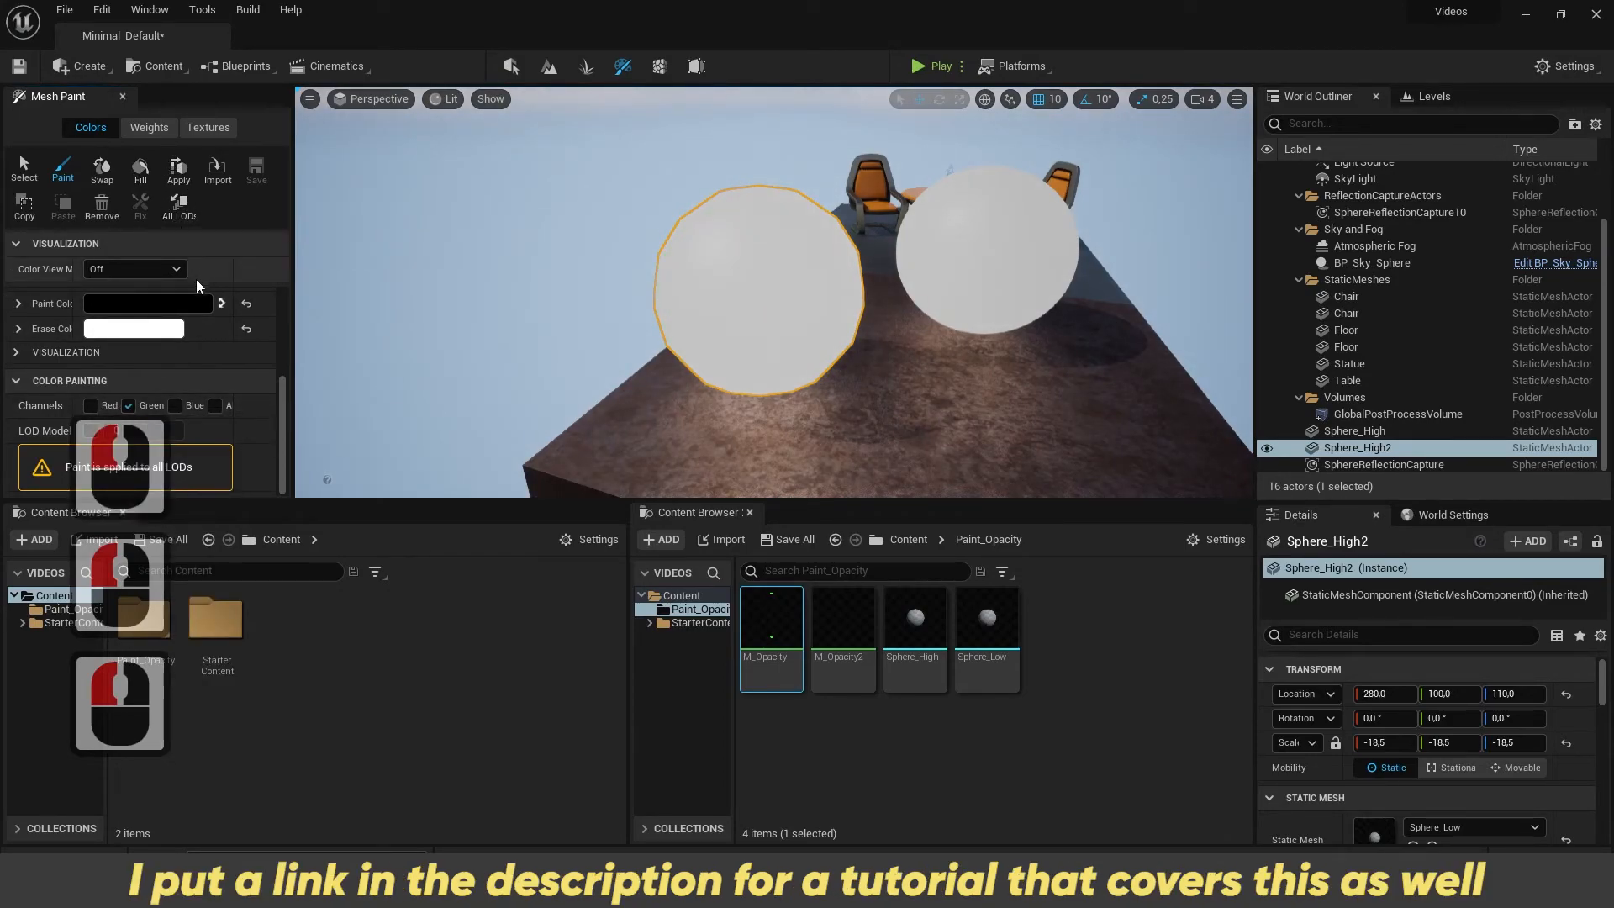
# Step: Fill the low-poly sphere's green channel with white, swap the paint color back to black and fill it again
pyautogui.click(221, 303)
pyautogui.click(151, 177)
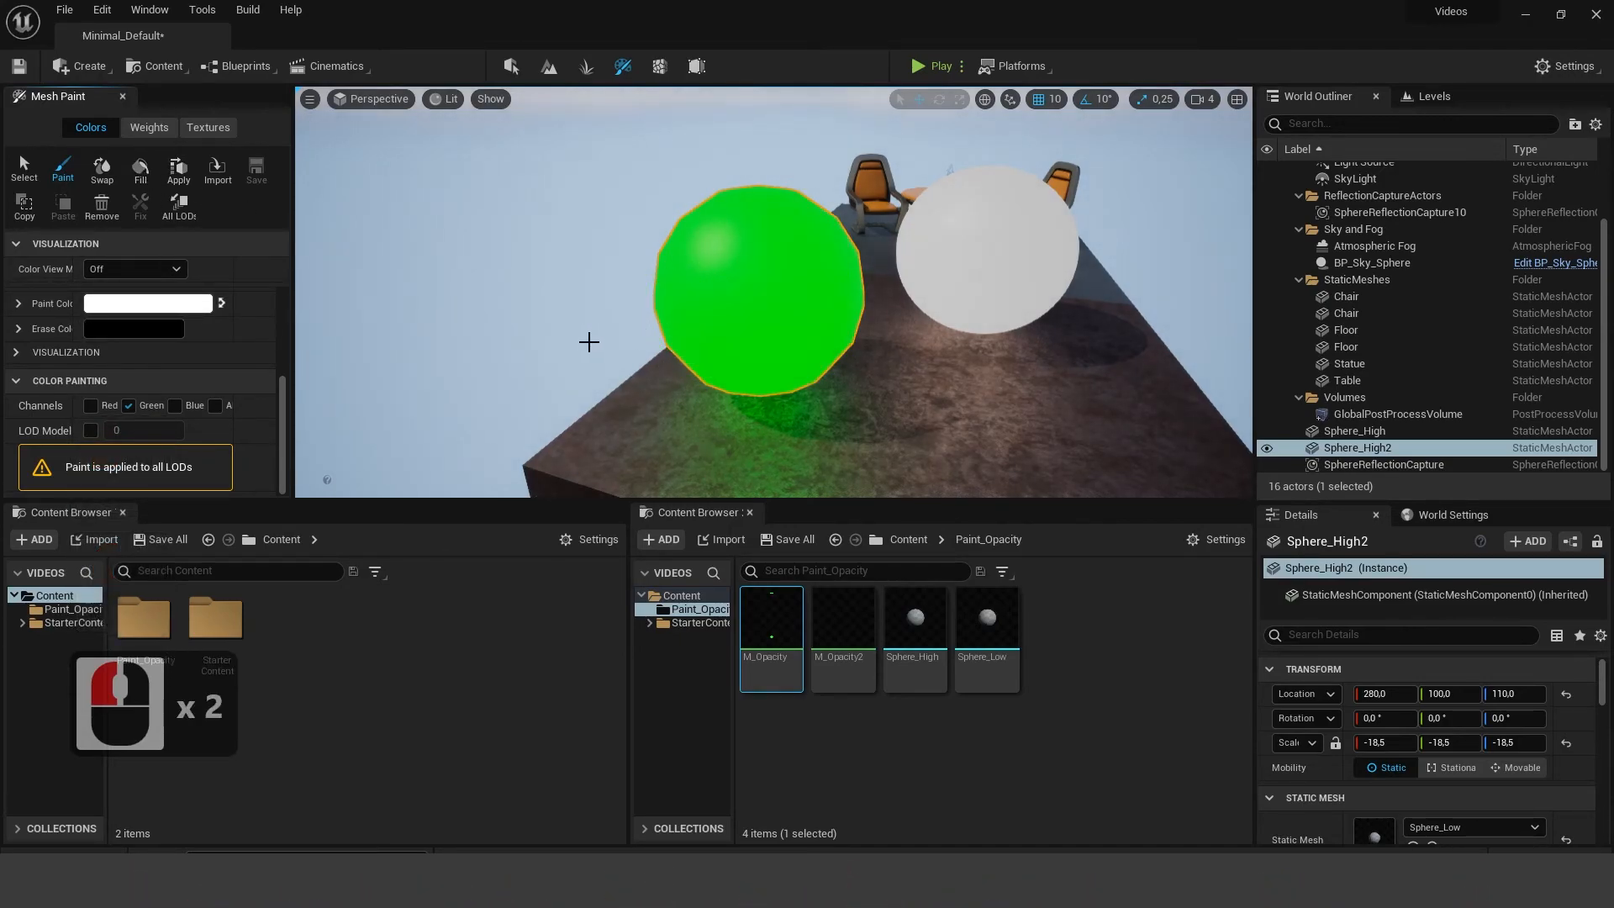
pyautogui.click(221, 302)
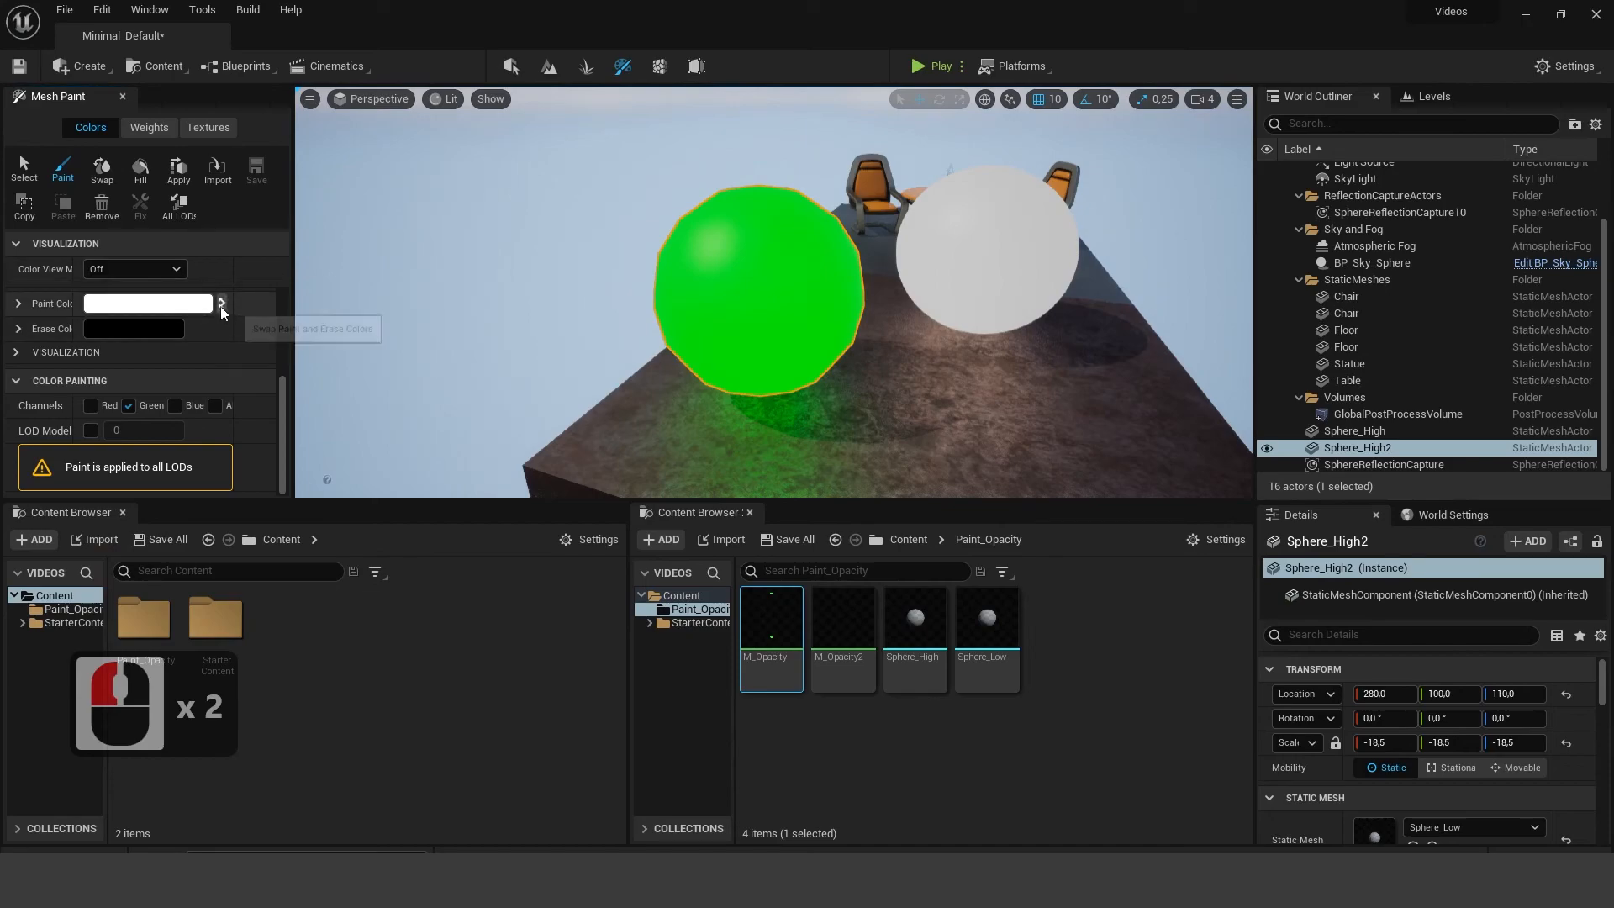
pyautogui.click(144, 179)
# Step: Swap the paint color to white and paint a green emissive patch on the low-poly sphere using the green channel
pyautogui.click(221, 303)
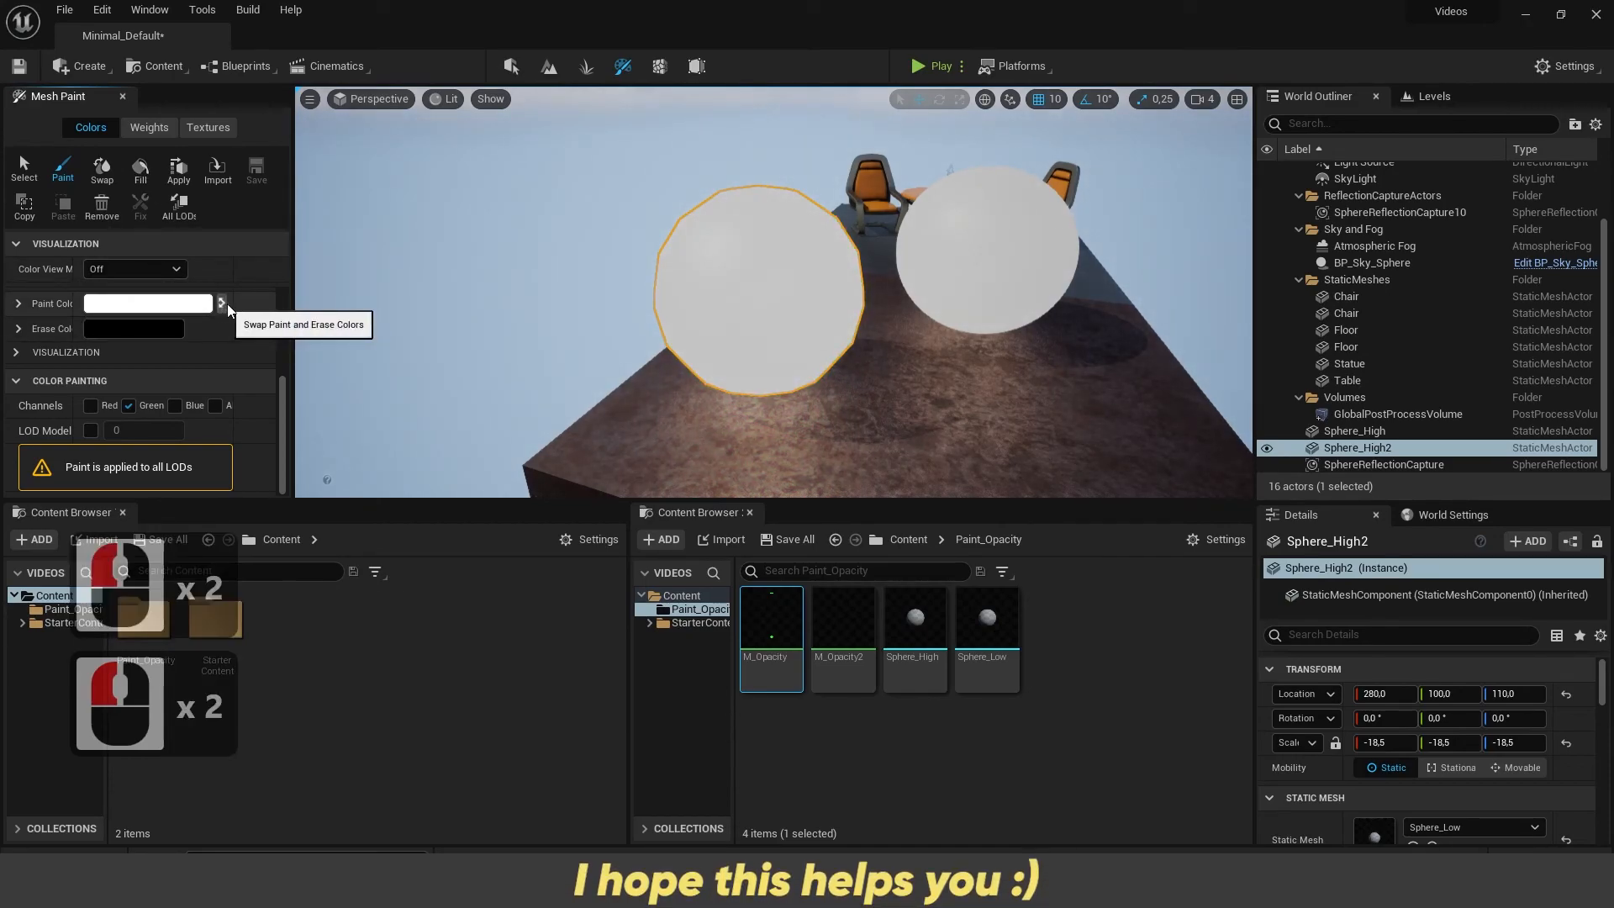
pyautogui.click(729, 304)
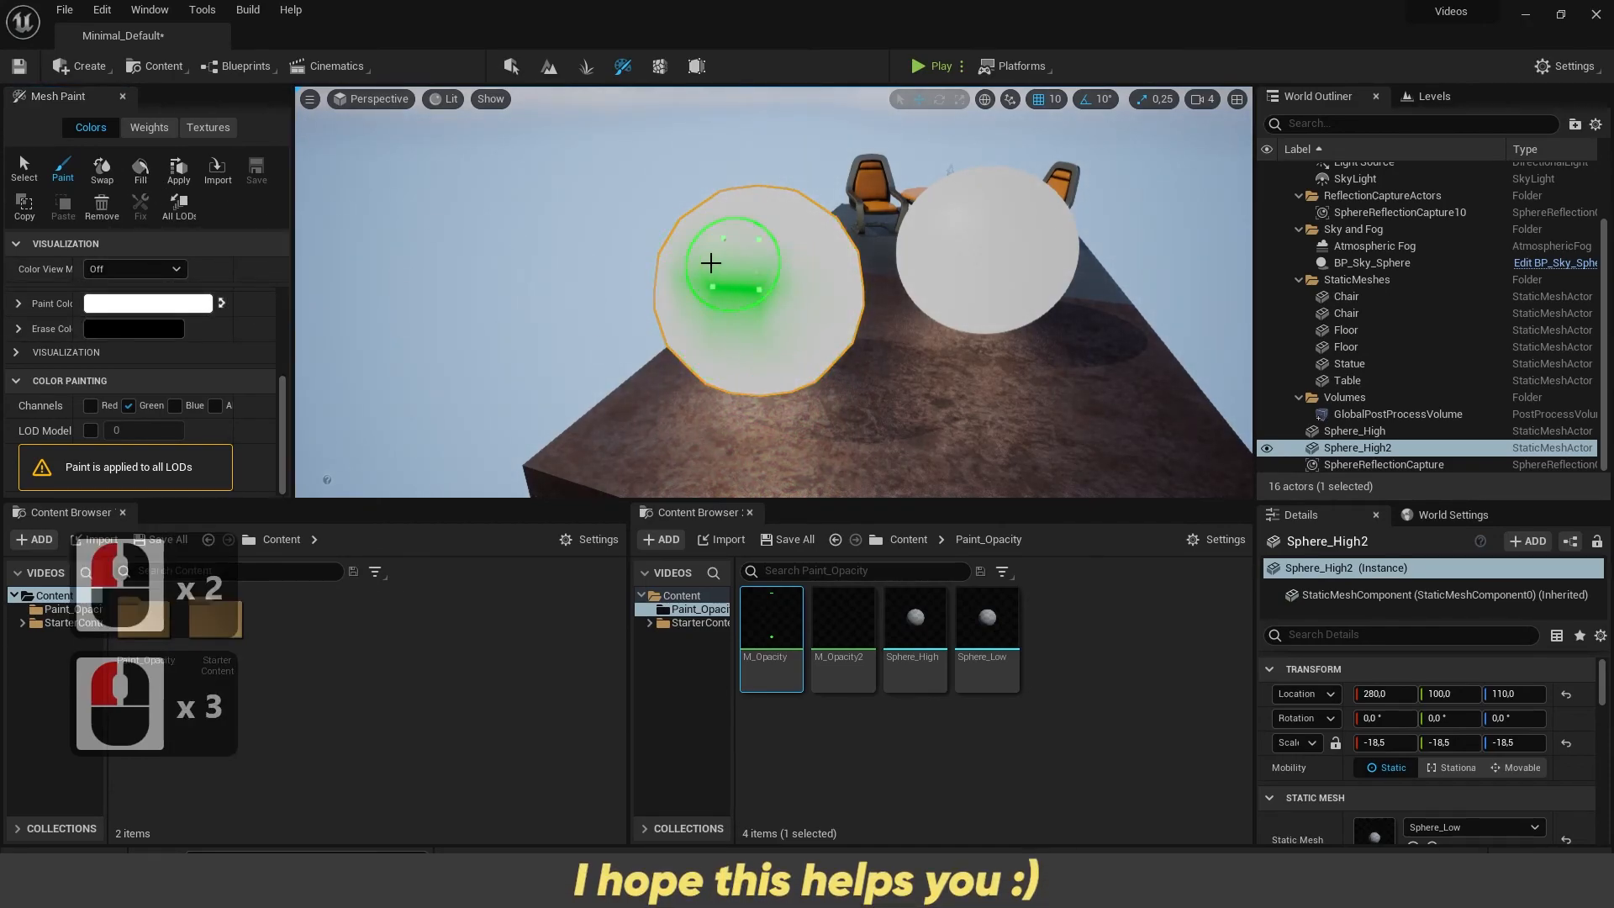
pyautogui.moveTo(691, 328); pyautogui.dragTo(797, 329)
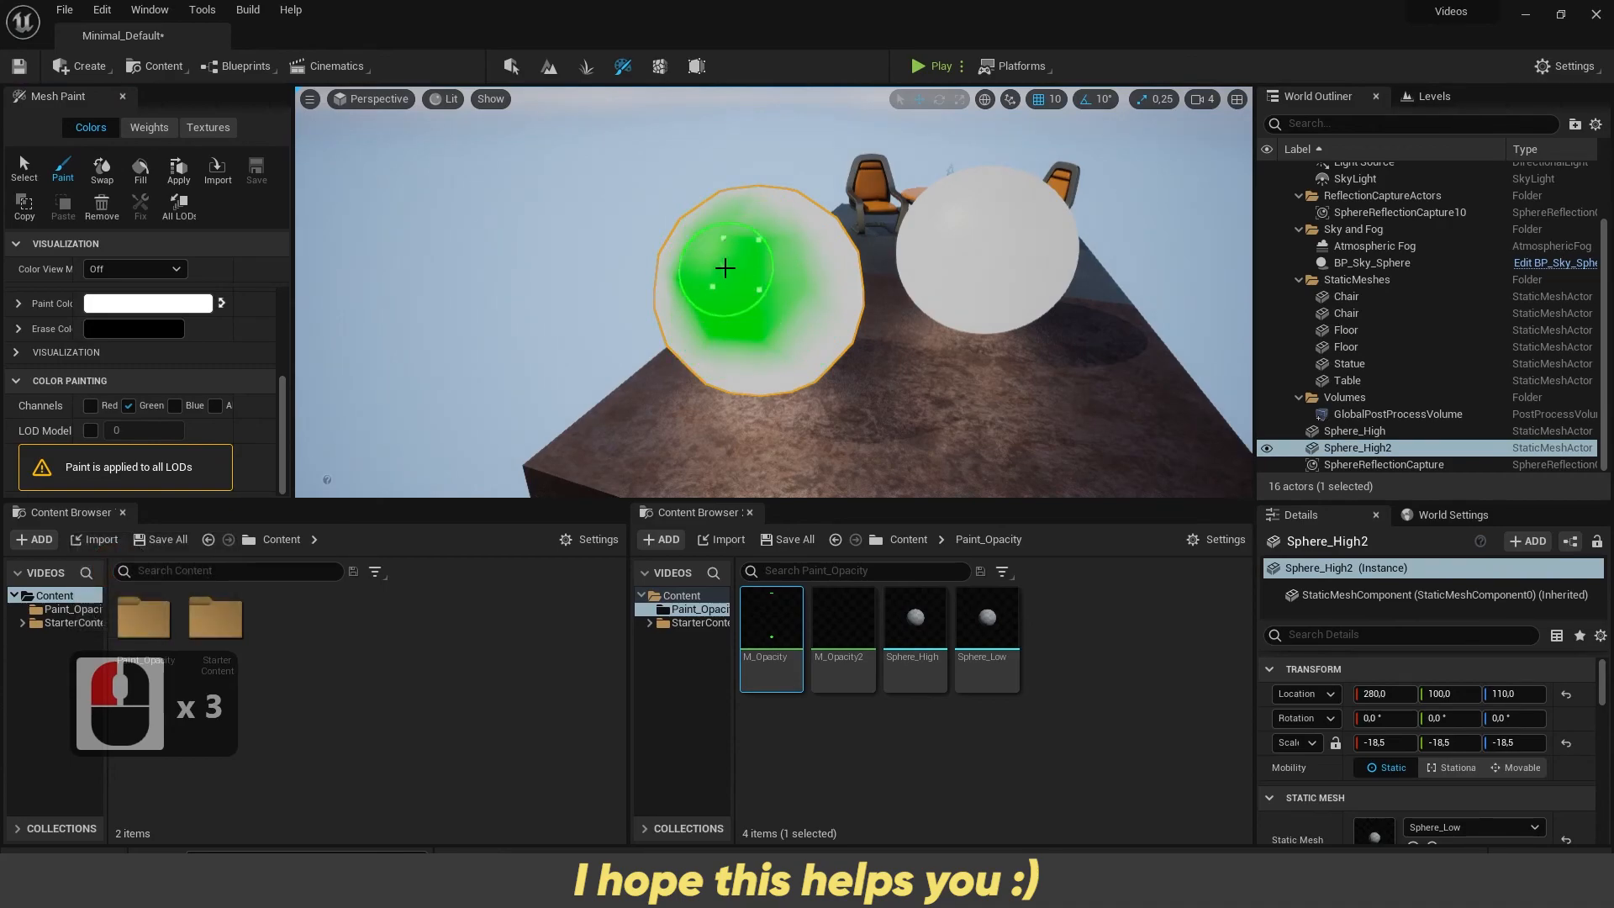
pyautogui.click(743, 309)
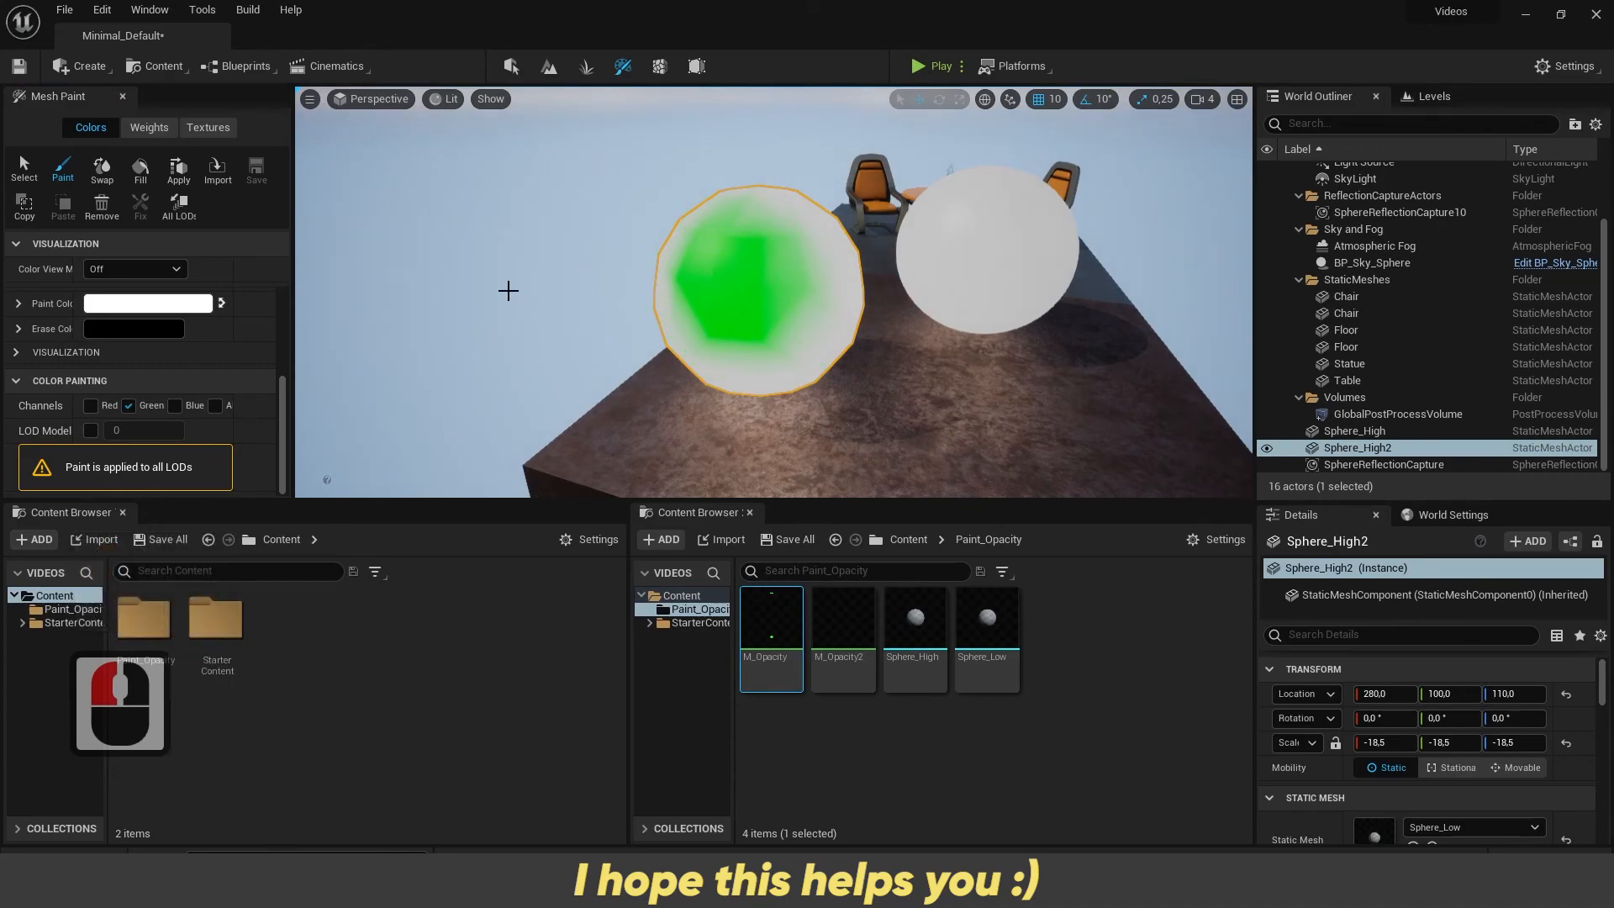